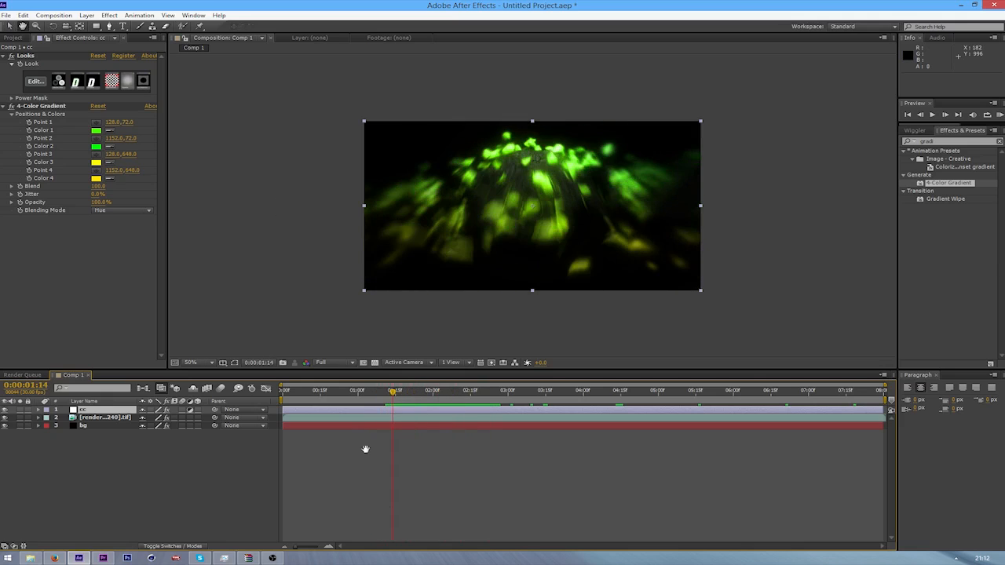
Play and scrub through the first three seconds of Comp 1 to examine the green explosion's timing
key("space")
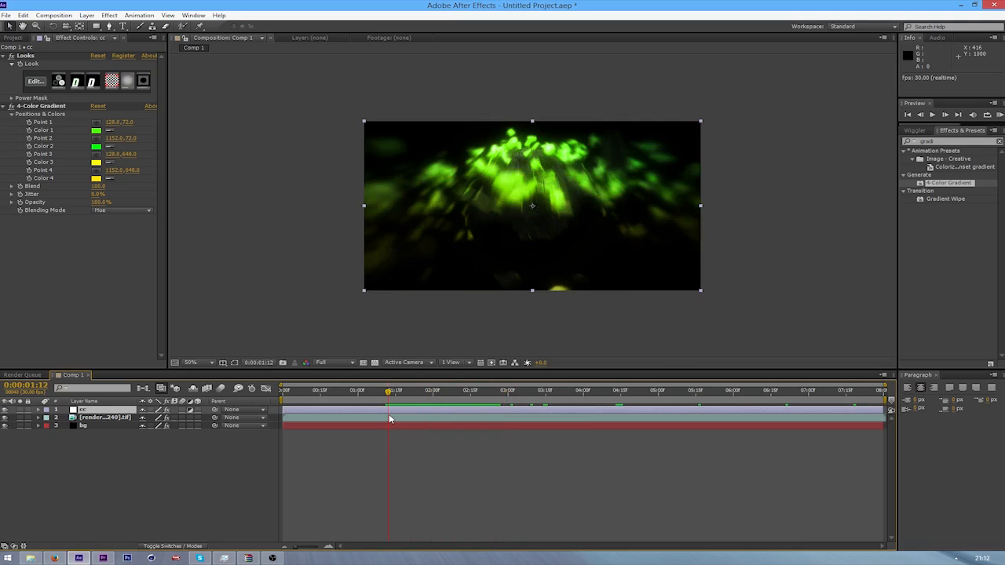
left_click_drag(389, 418, 386, 421)
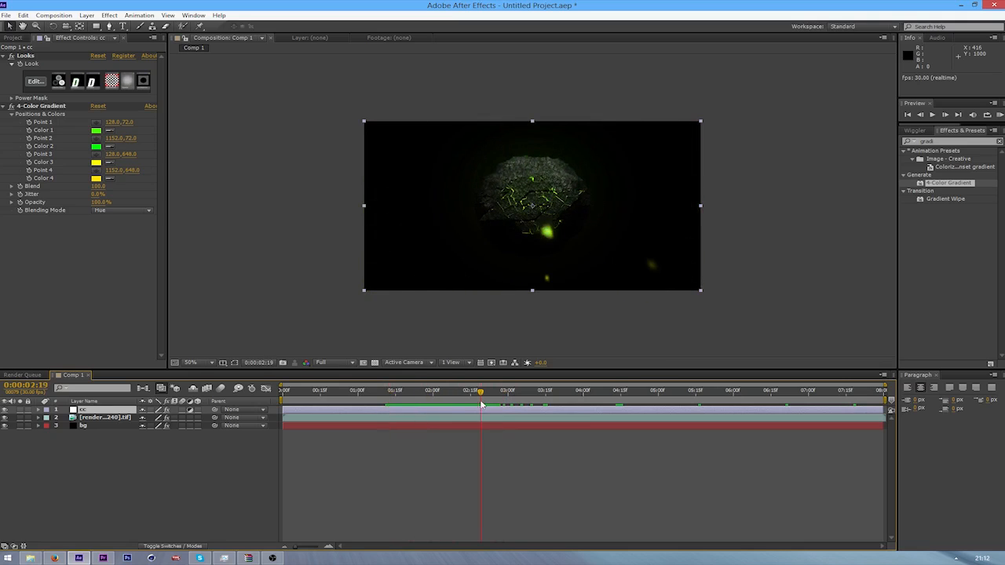
left_click_drag(481, 404, 386, 417)
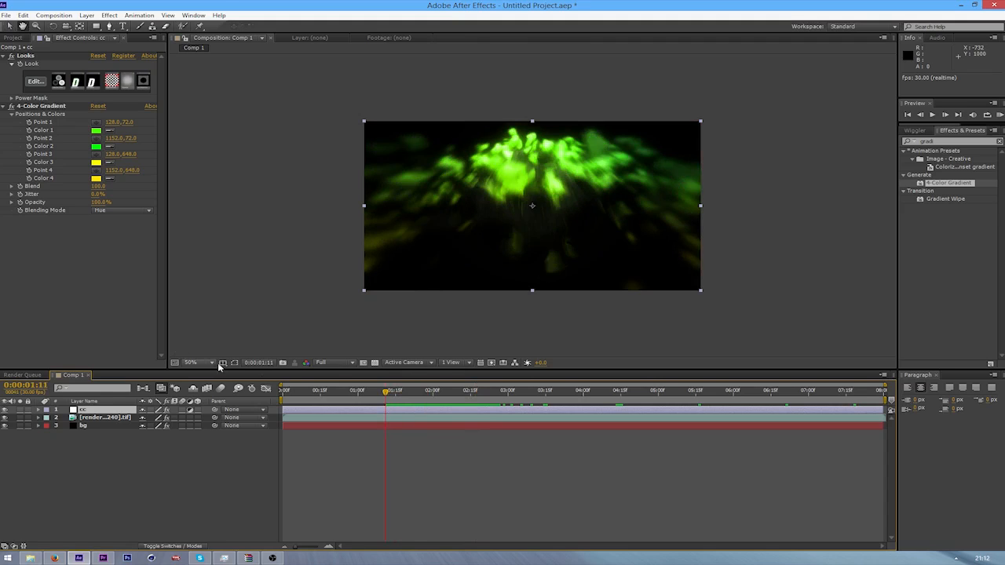
key("space")
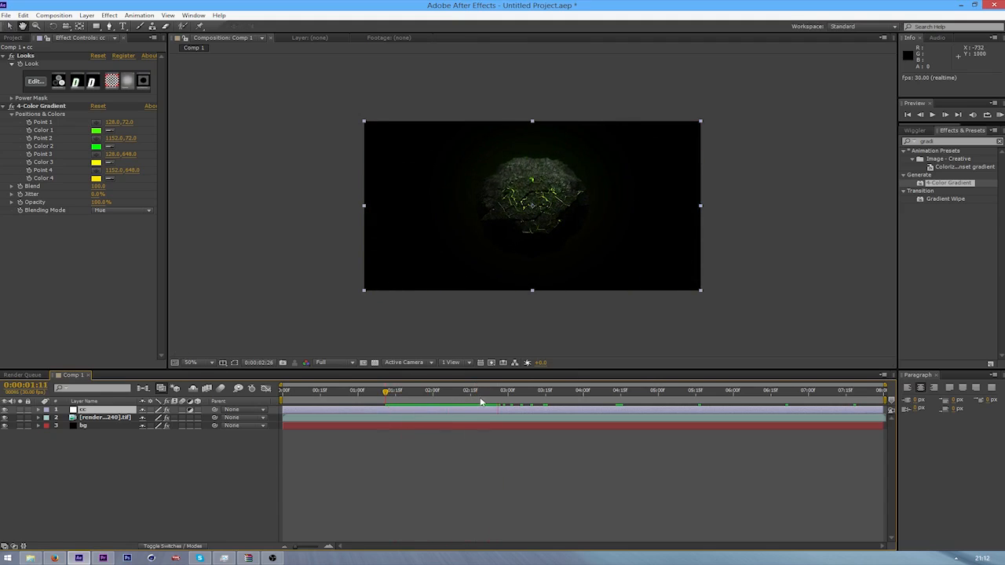
left_click_drag(386, 414, 242, 414)
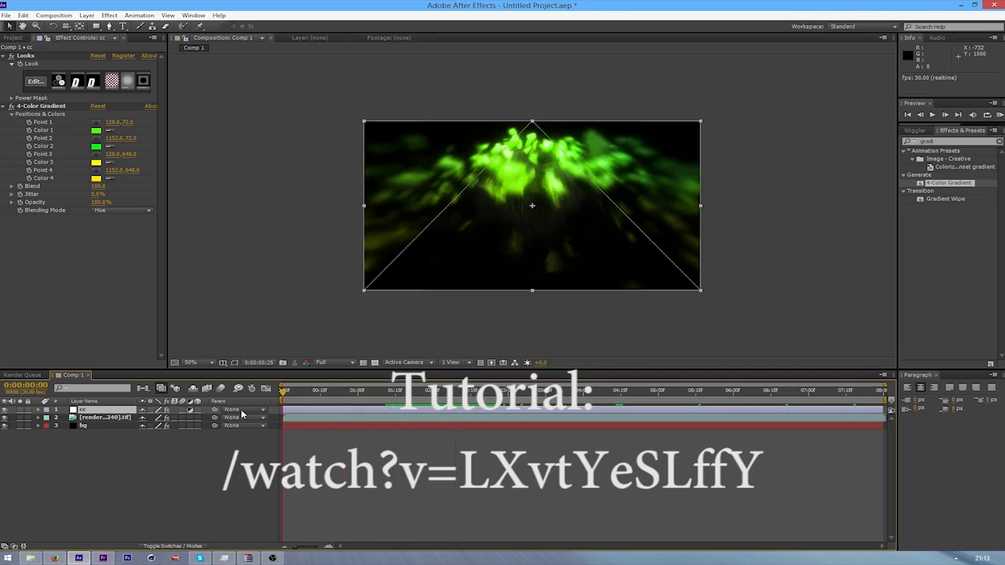
key("space")
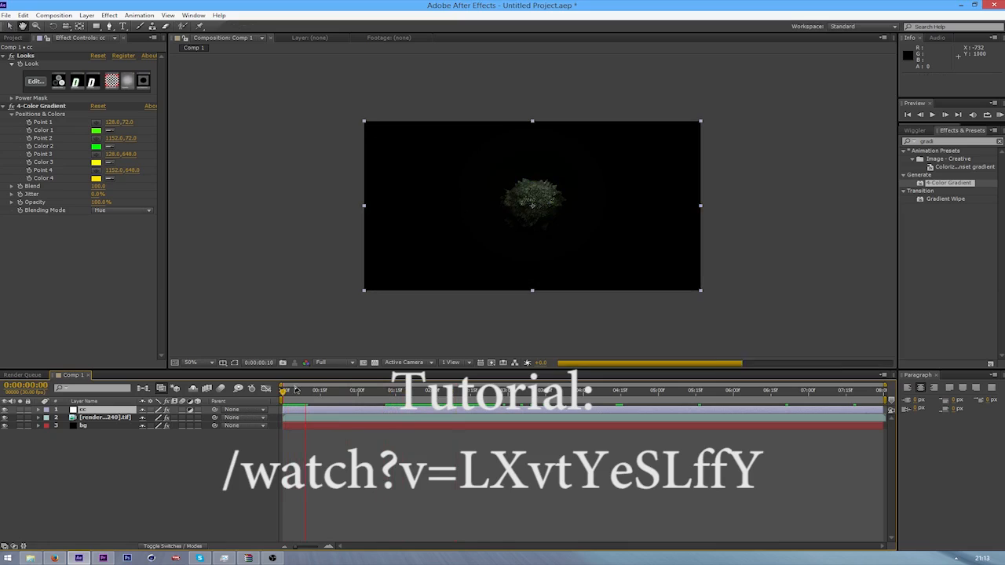
key("space")
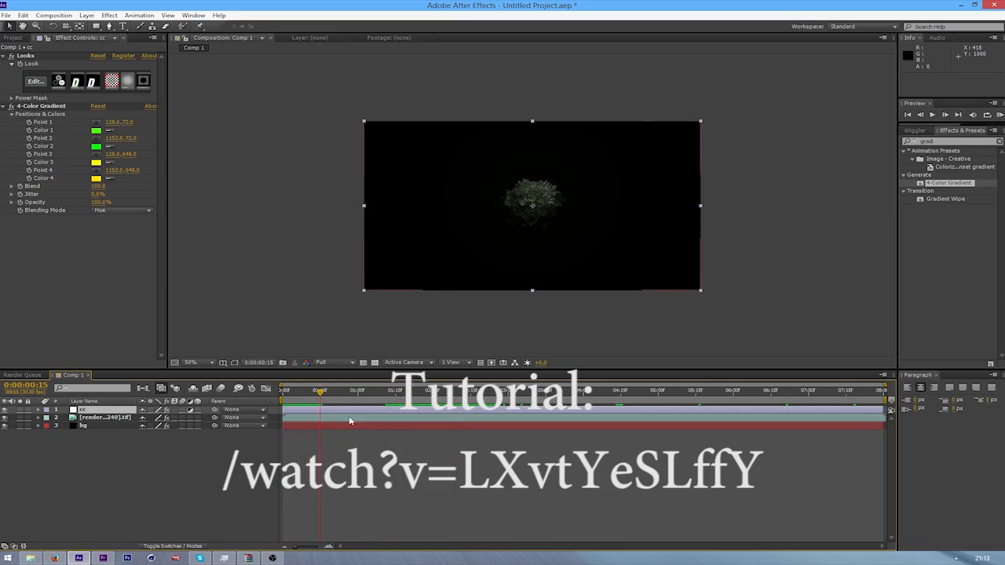
key("space")
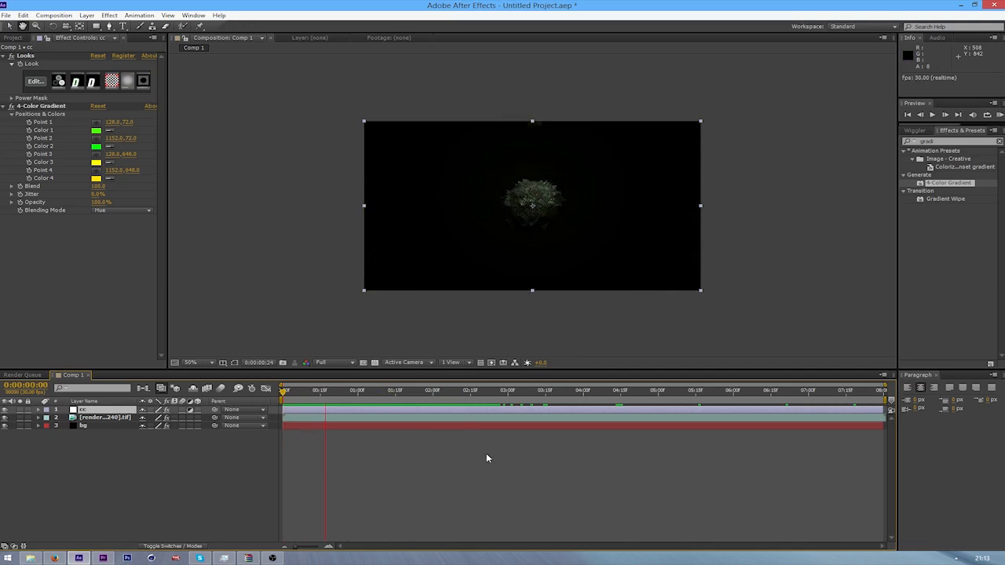
key("space")
left_click_drag(374, 392, 311, 464)
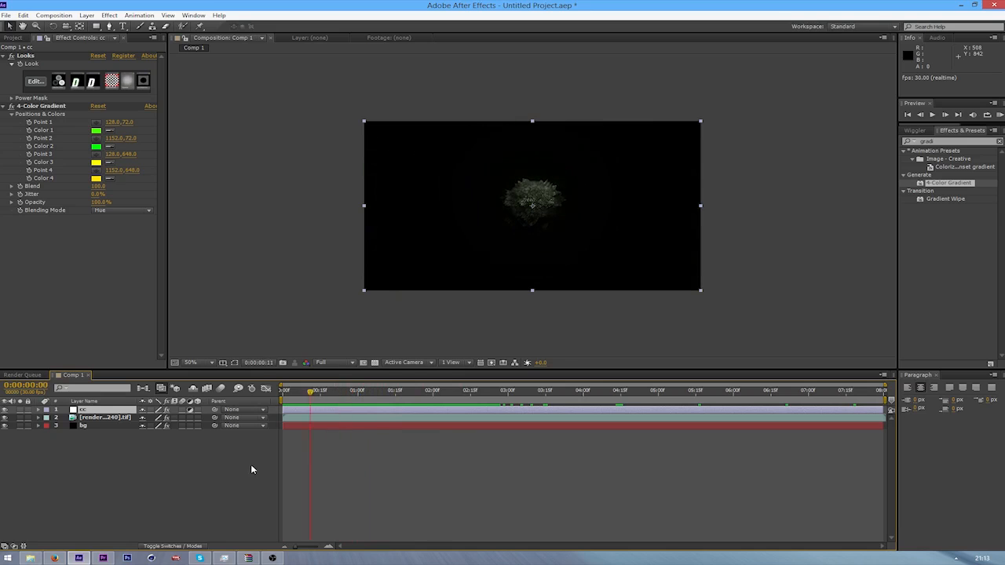
key("Home")
key("space")
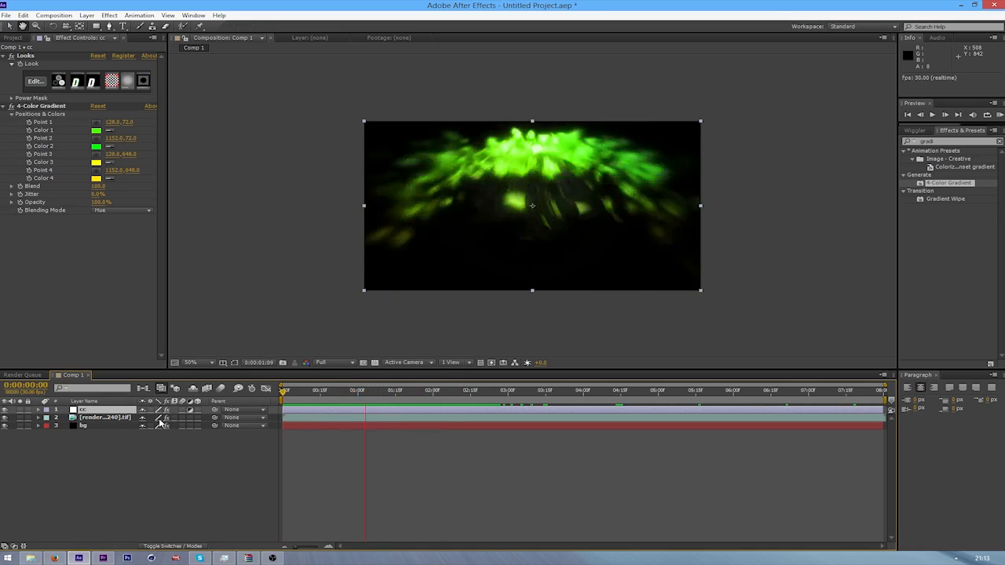
left_click_drag(408, 394, 362, 420)
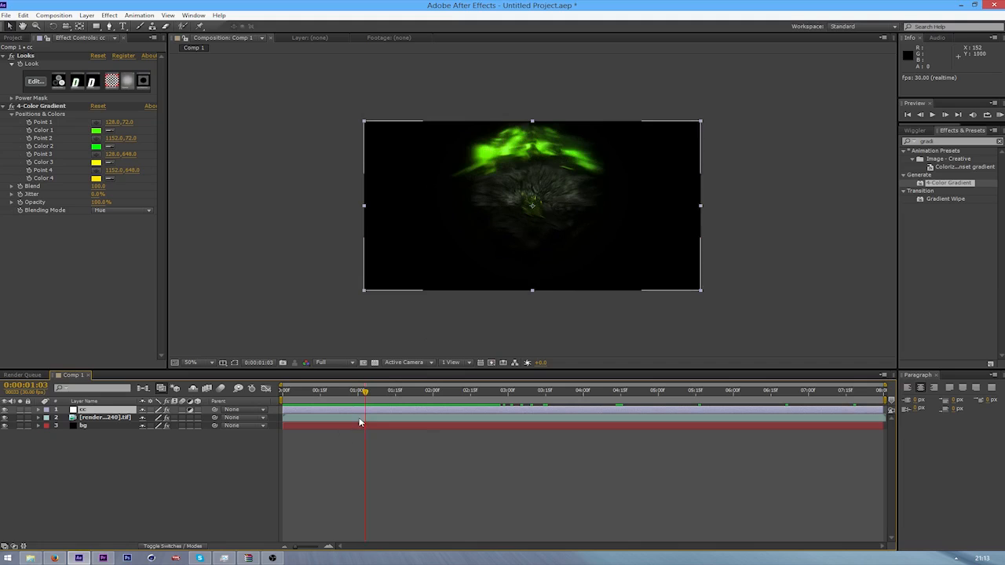
Search the effects for "lens" and apply CC Lens to the cc adjustment layer
left_click(272, 559)
left_click(529, 287)
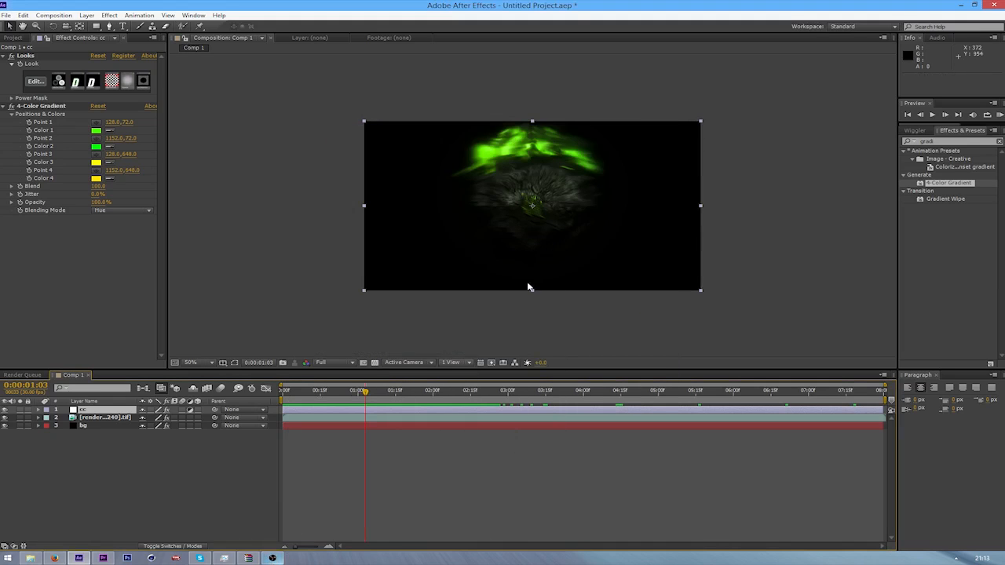
left_click(953, 142)
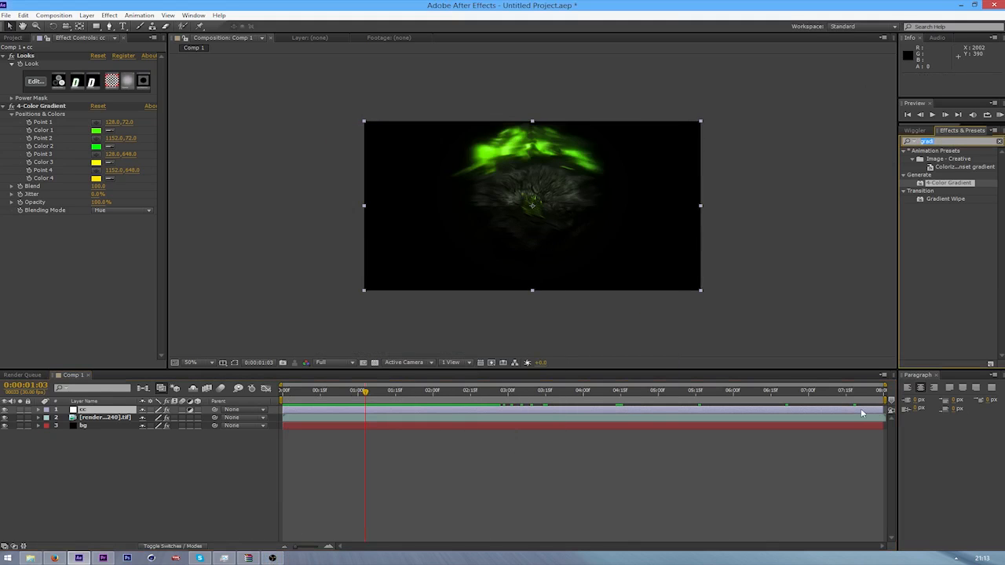
type("lens")
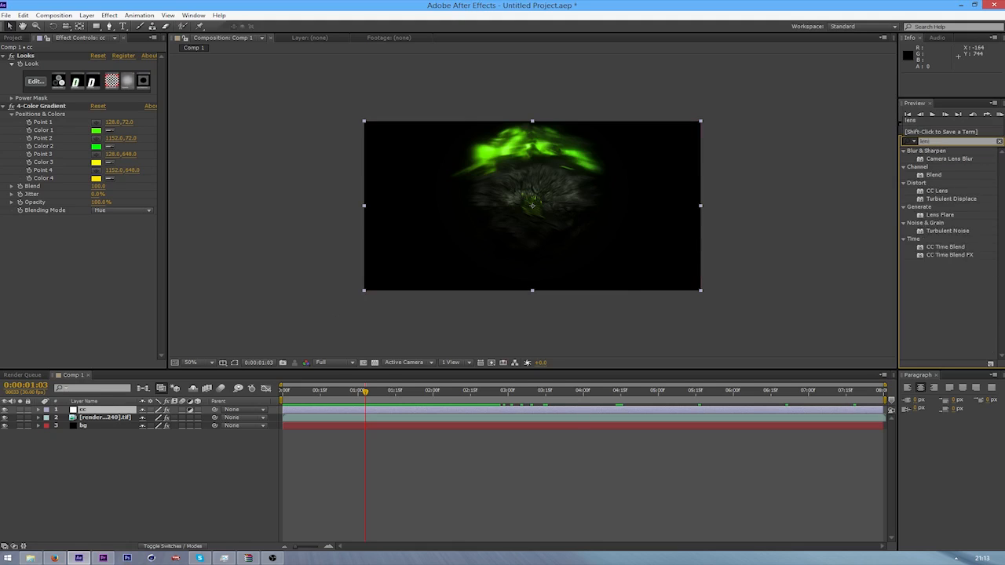
left_click_drag(941, 179, 920, 191)
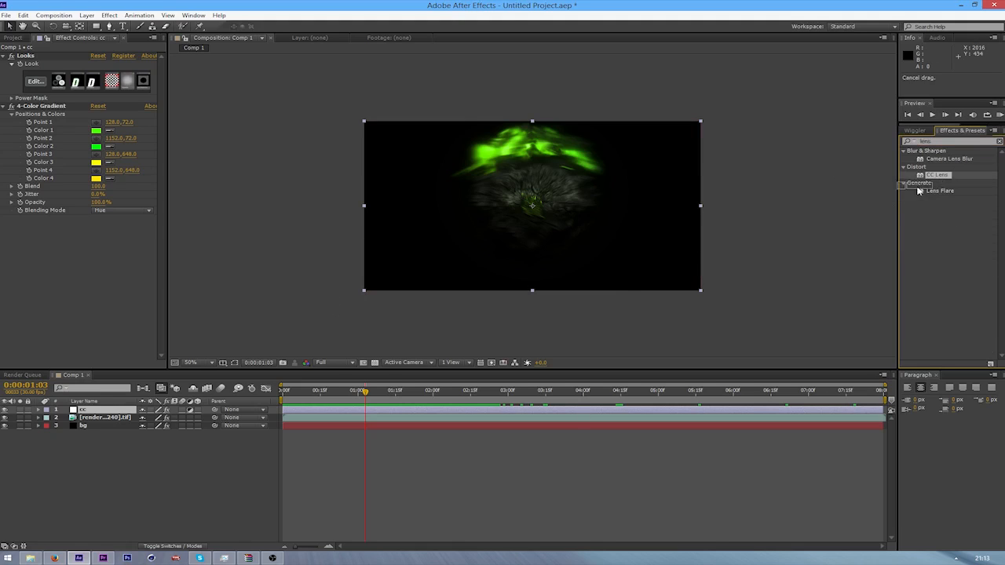
left_click_drag(96, 412, 97, 410)
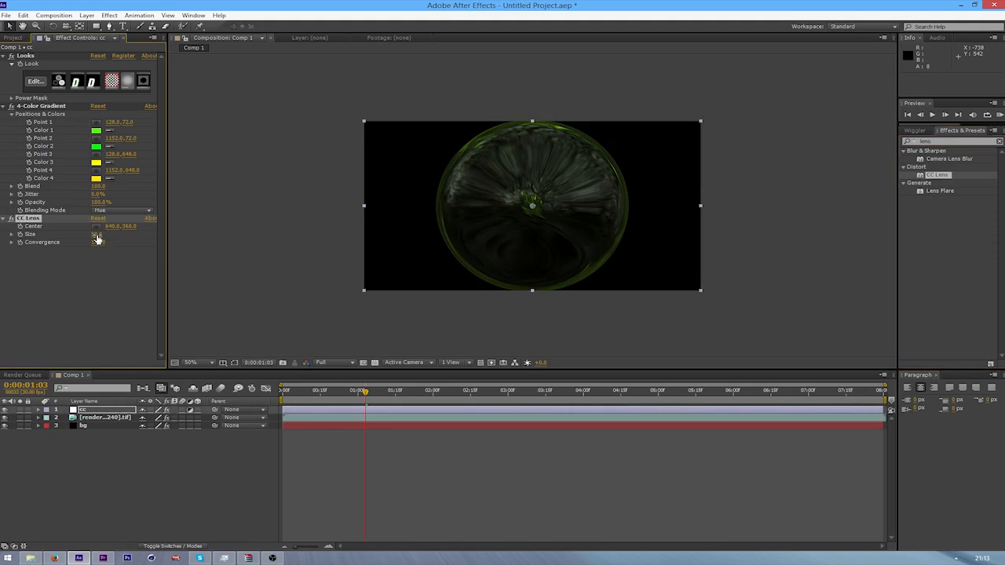
Adjust the CC Lens Size to 127 while viewing the explosion frame at 0:00:01:04
left_click_drag(96, 237, 134, 233)
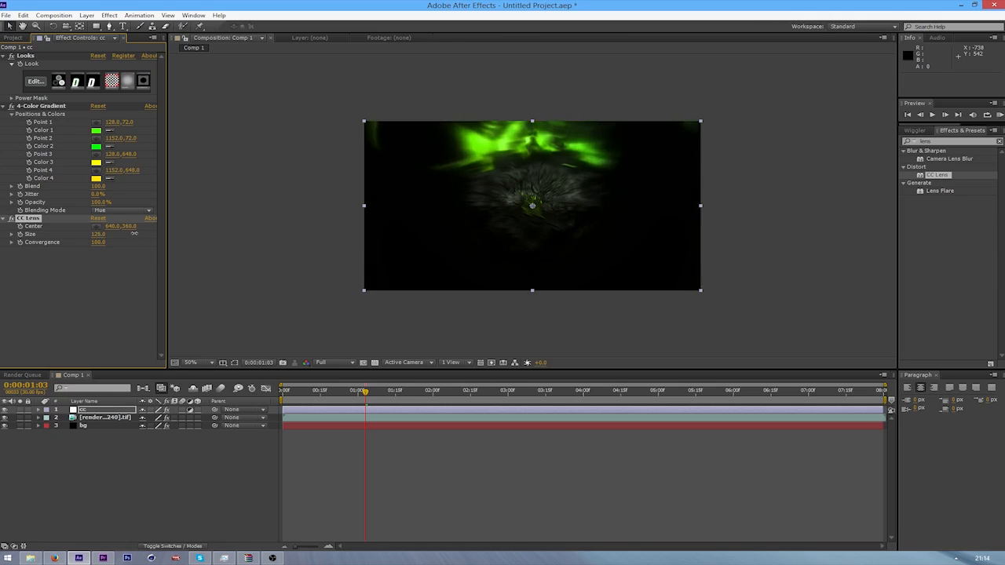
mouse_move(374, 401)
left_mouse_down()
mouse_move(357, 400)
mouse_move(368, 400)
left_mouse_up()
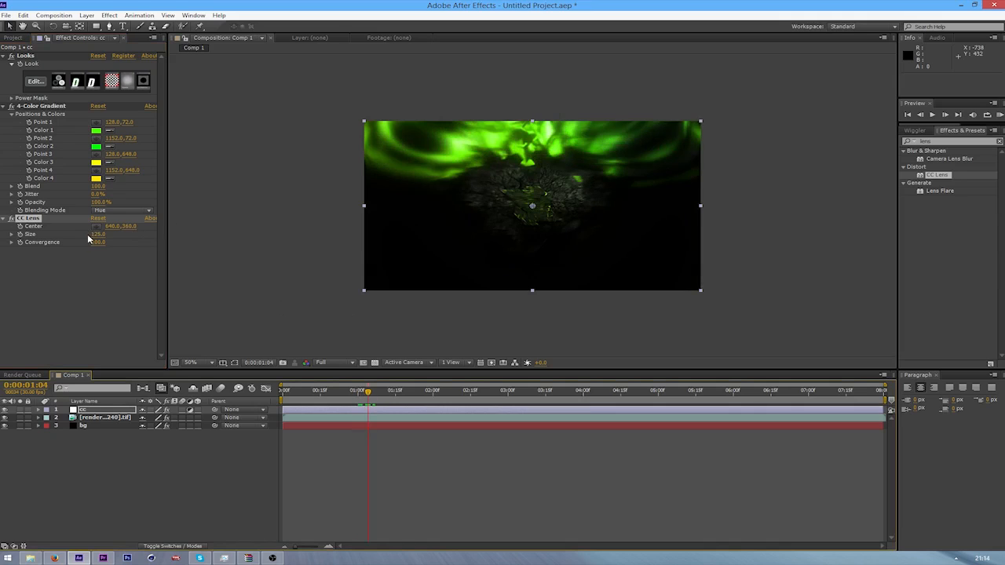
type("133")
key("Return")
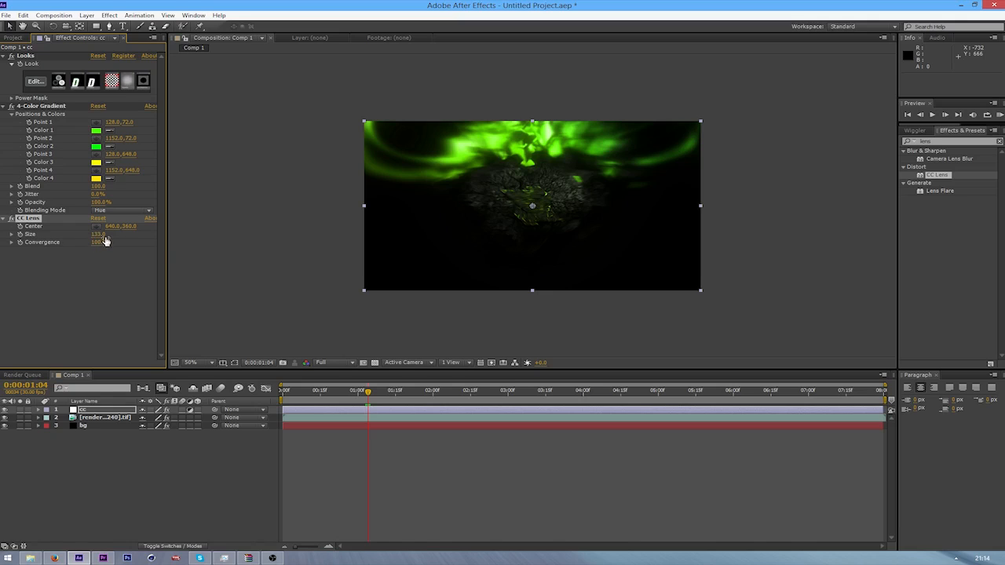
left_click_drag(84, 244, 127, 257)
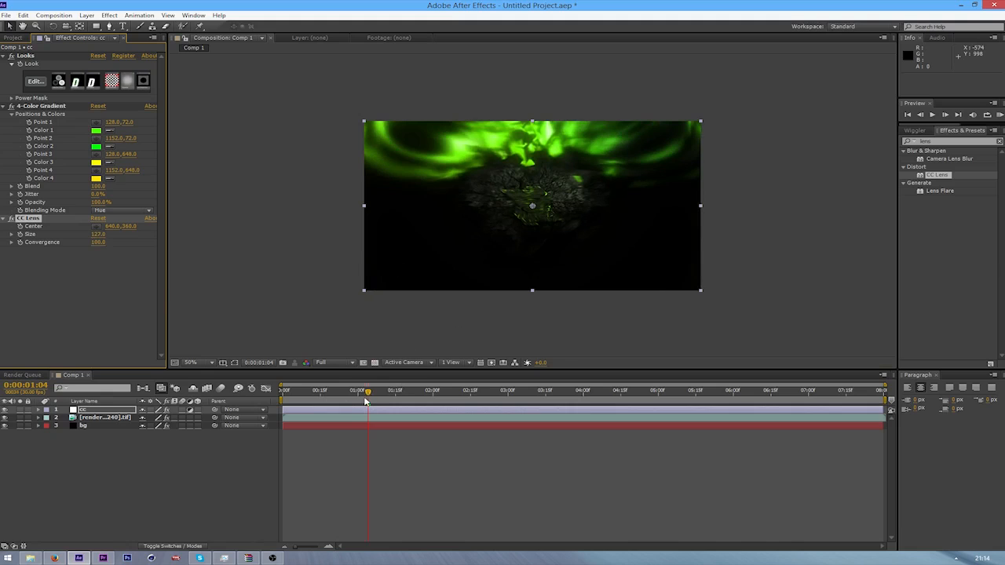
Start keyframing the CC Lens Size with a keyframe at 0:00:01:04
mouse_move(365, 401)
left_mouse_down()
mouse_move(416, 400)
mouse_move(356, 402)
left_mouse_up()
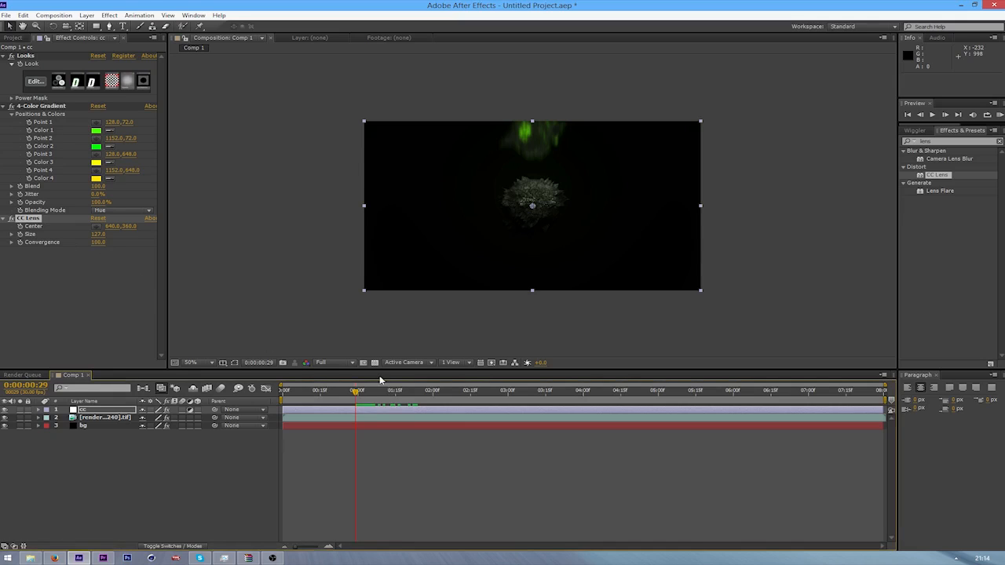
key("Page_Down")
key("Page_Down")
key("Page_Down")
key("Page_Down")
key("Page_Down")
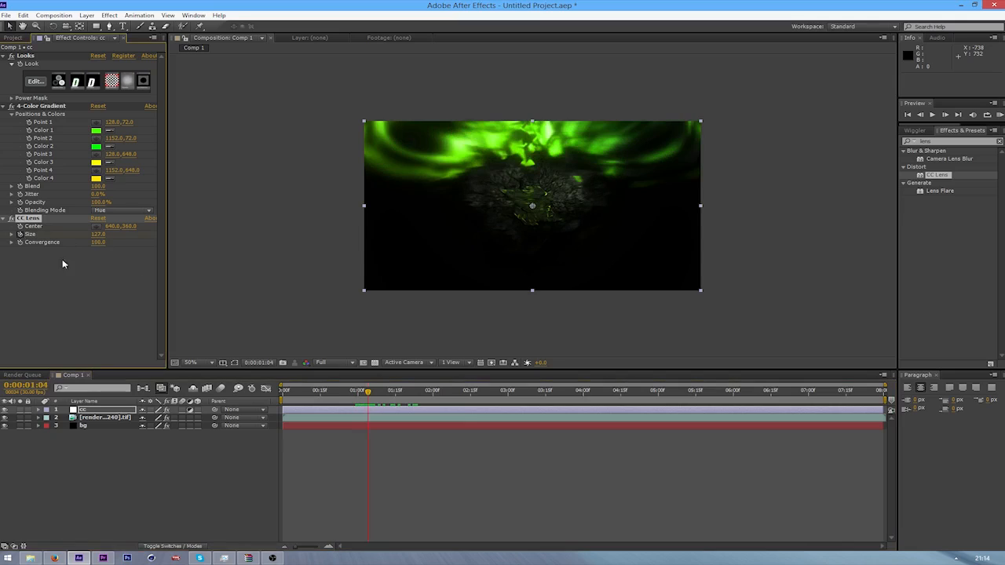
Set the CC Lens Size to 500 at 0:00:00:29 and reveal the cc layer's keyframes
key("Page_Up")
key("Page_Up")
key("Page_Up")
key("Page_Up")
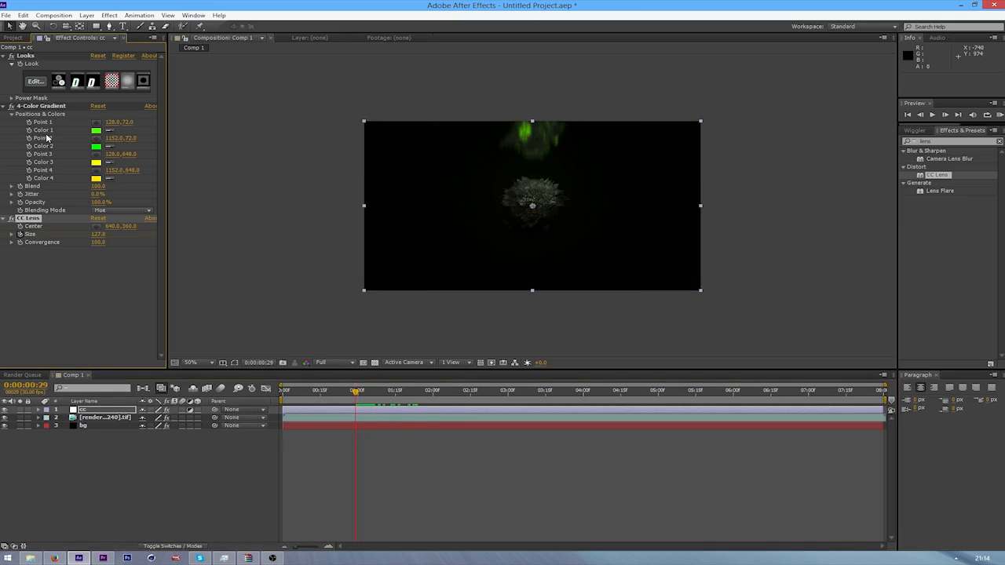
left_click_drag(98, 241, 589, 224)
key("u")
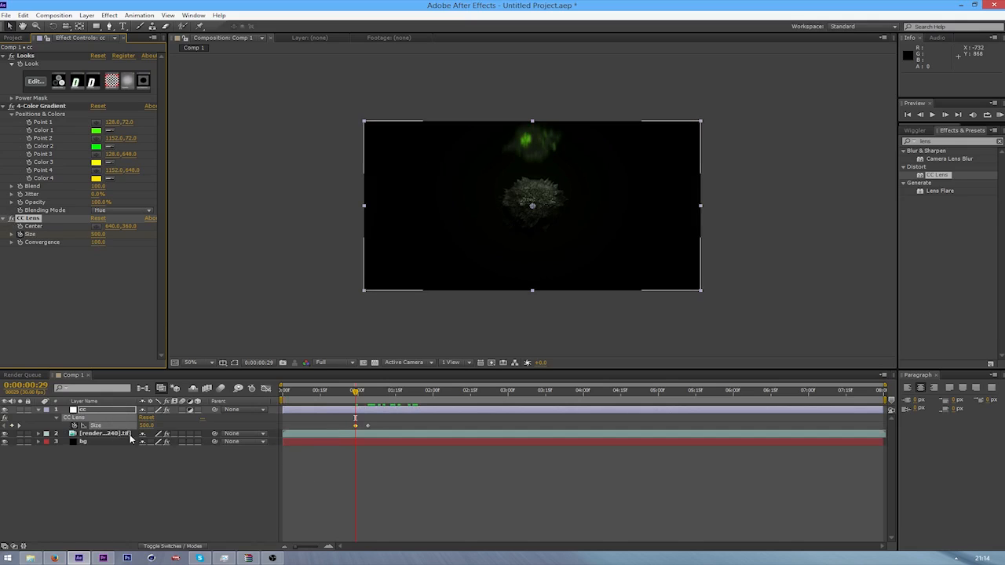
Set the CC Lens Size to 500 at 0:00:02:08 and apply Easy Ease In to that keyframe
key("space")
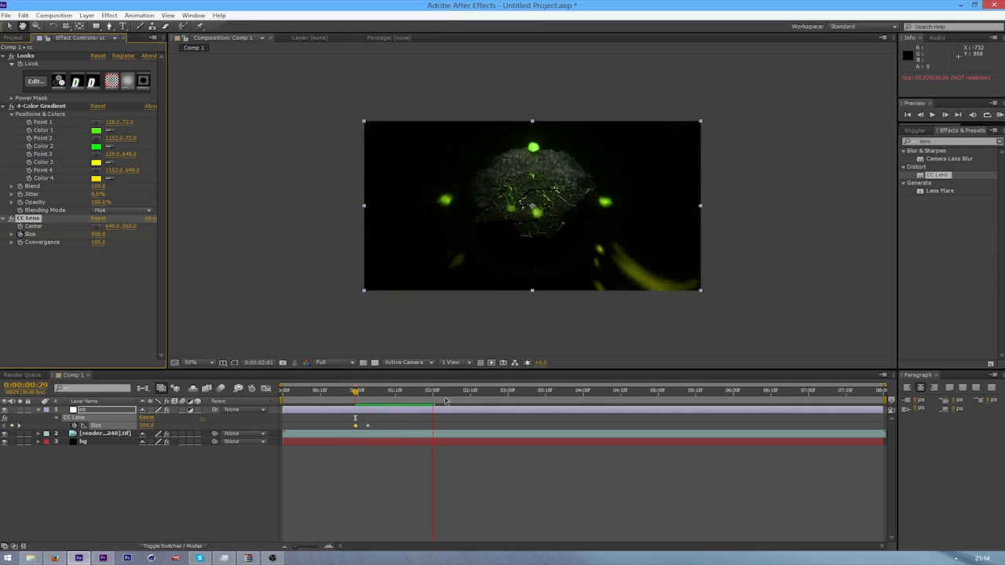
key("space")
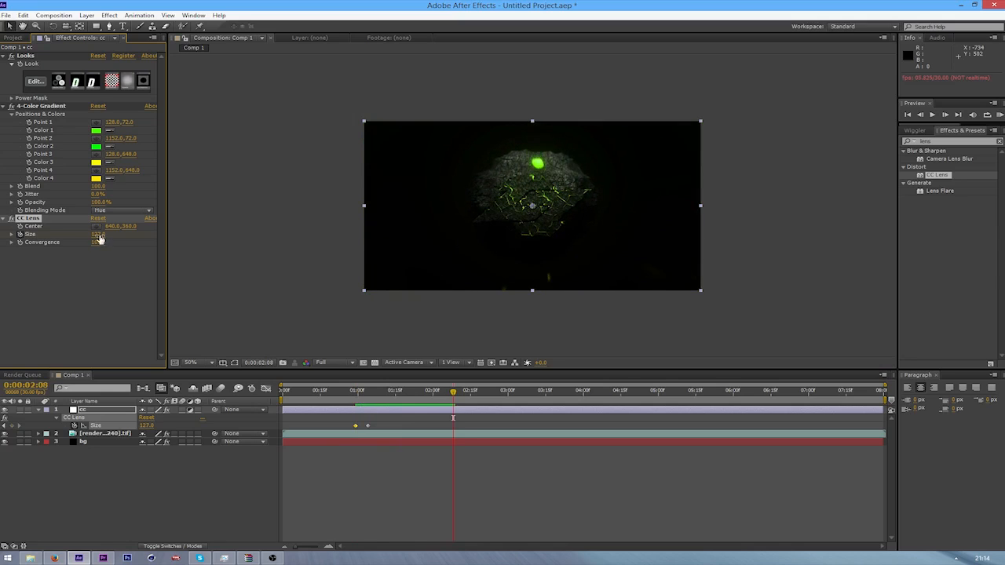
left_click_drag(103, 234, 262, 262)
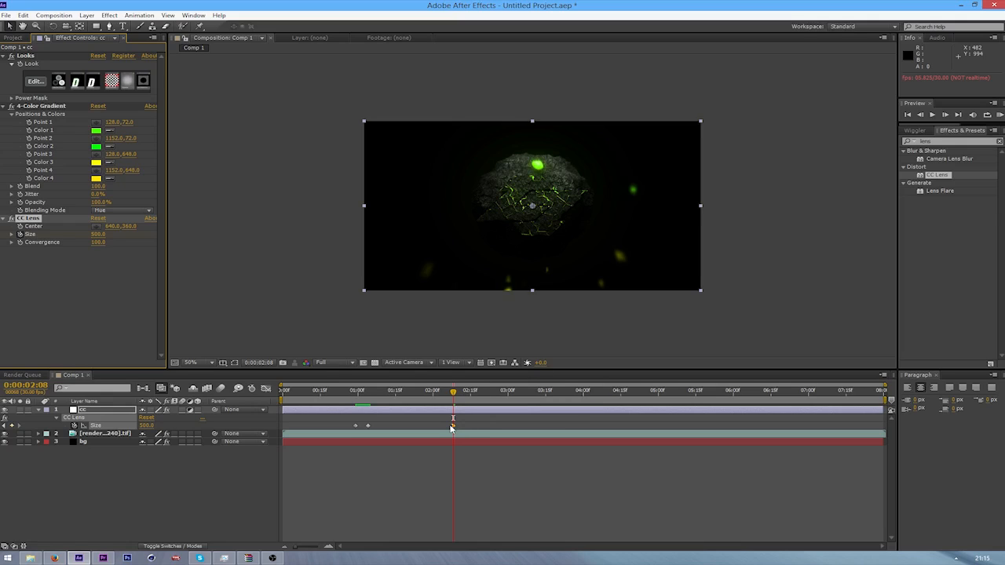
right_click(454, 427)
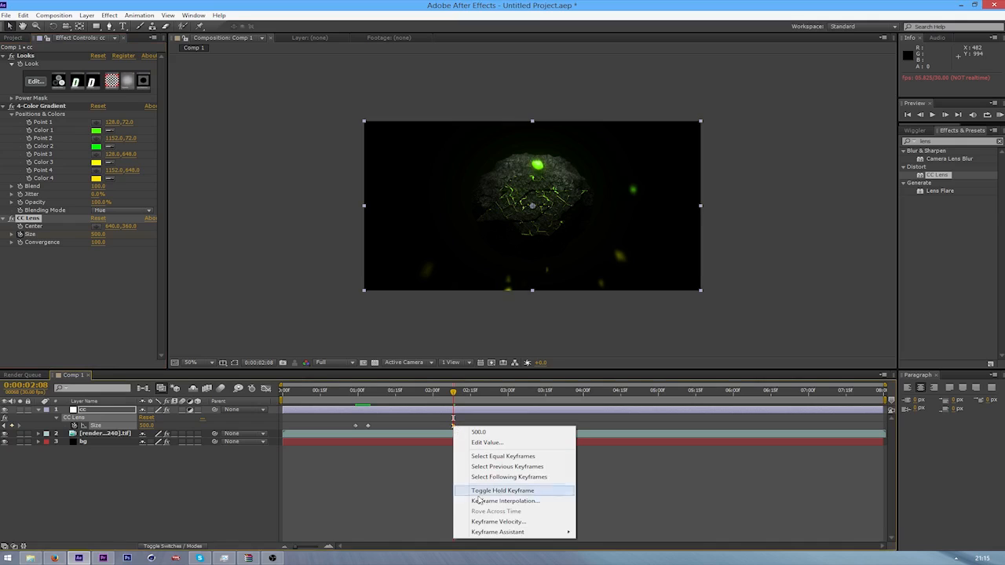
mouse_move(475, 532)
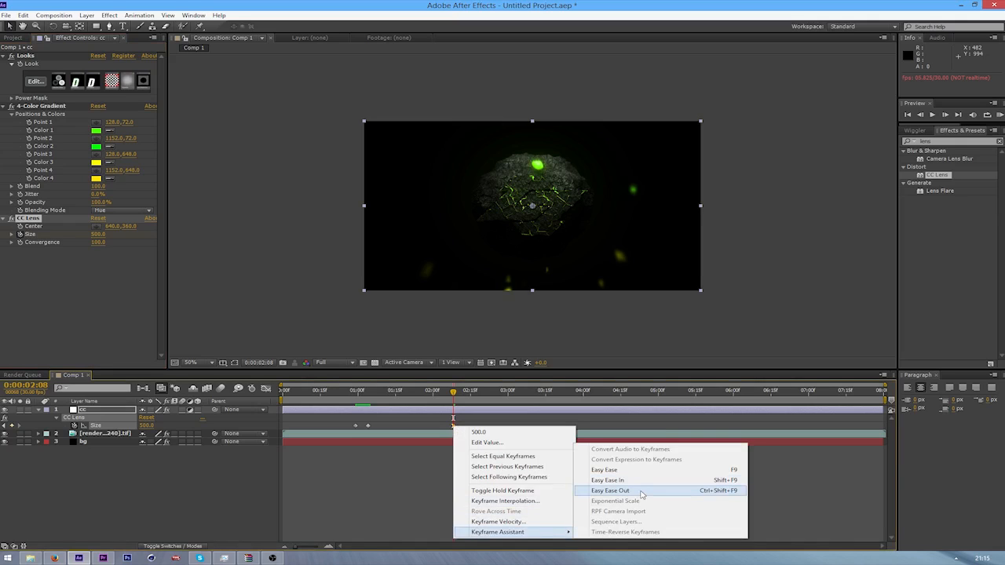
left_click(436, 476)
Preview the animated lens distortion from just before the explosion through the final Size keyframe
left_click(358, 393)
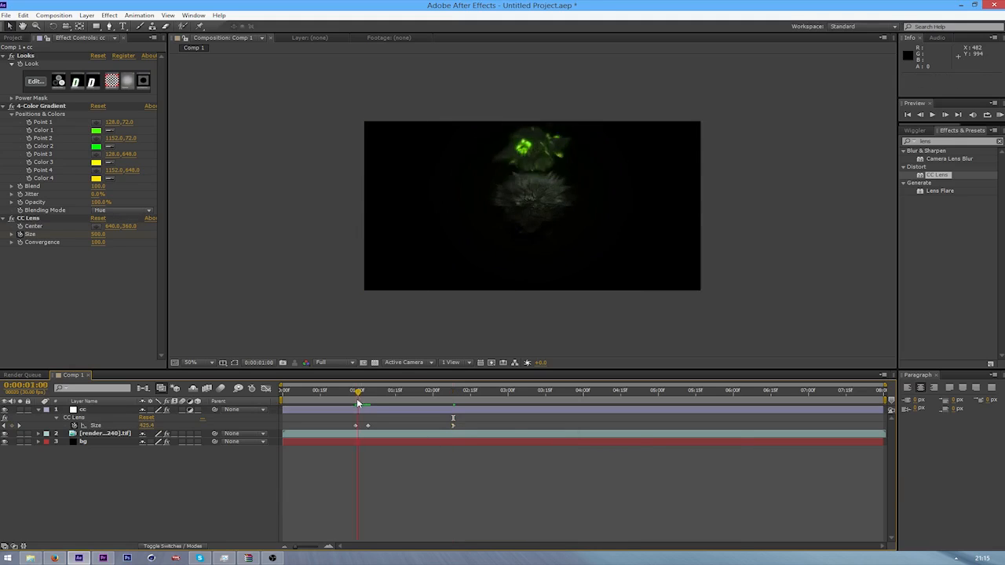
left_click_drag(358, 403, 351, 404)
key("space")
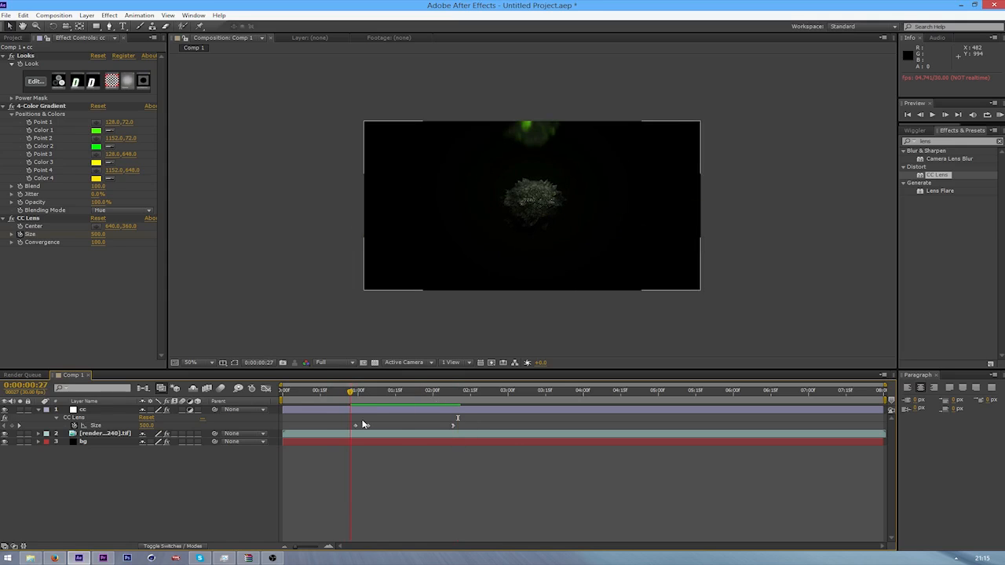
left_click_drag(413, 393, 333, 395)
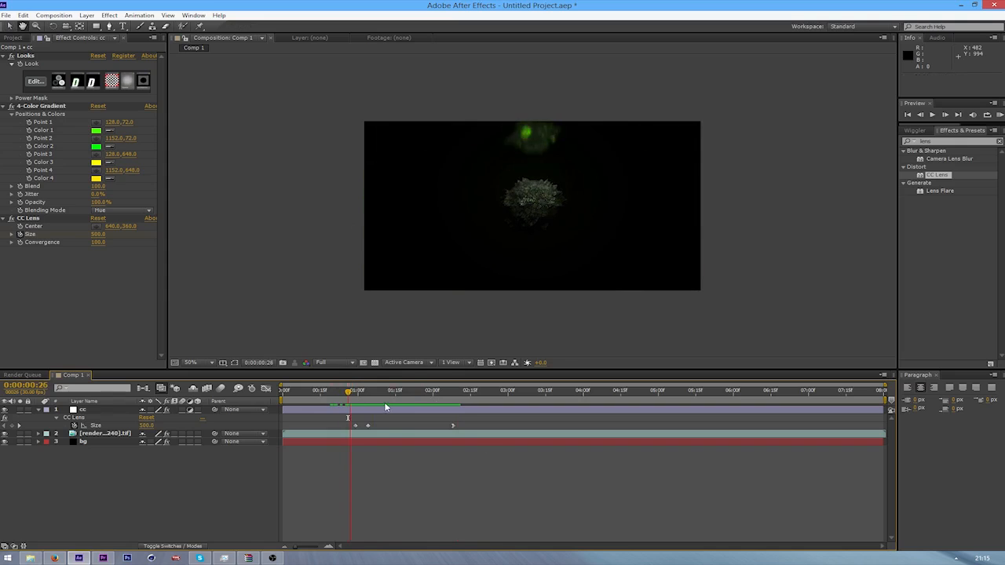
key("space")
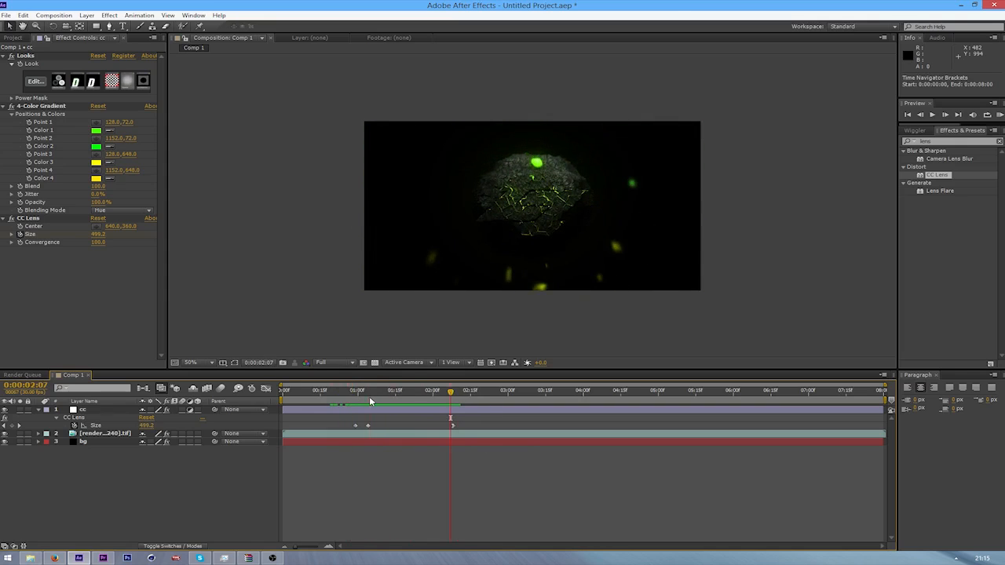
Set the CC Lens Size keyframe at 0:00:01:04 to 108 and preview the stronger distortion
mouse_move(100, 237)
left_mouse_down()
mouse_move(86, 243)
mouse_move(98, 243)
left_mouse_up()
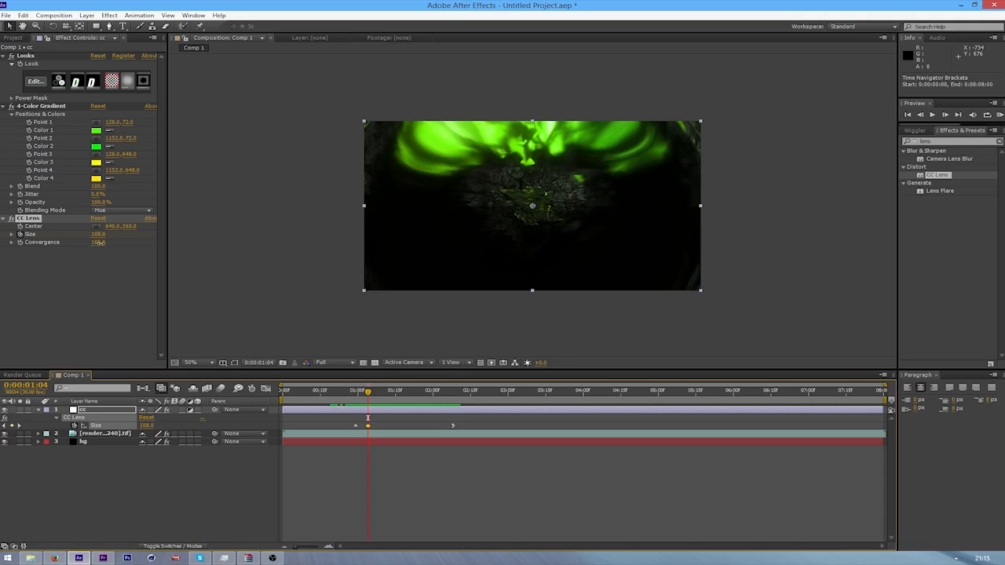
left_click_drag(368, 391, 349, 403)
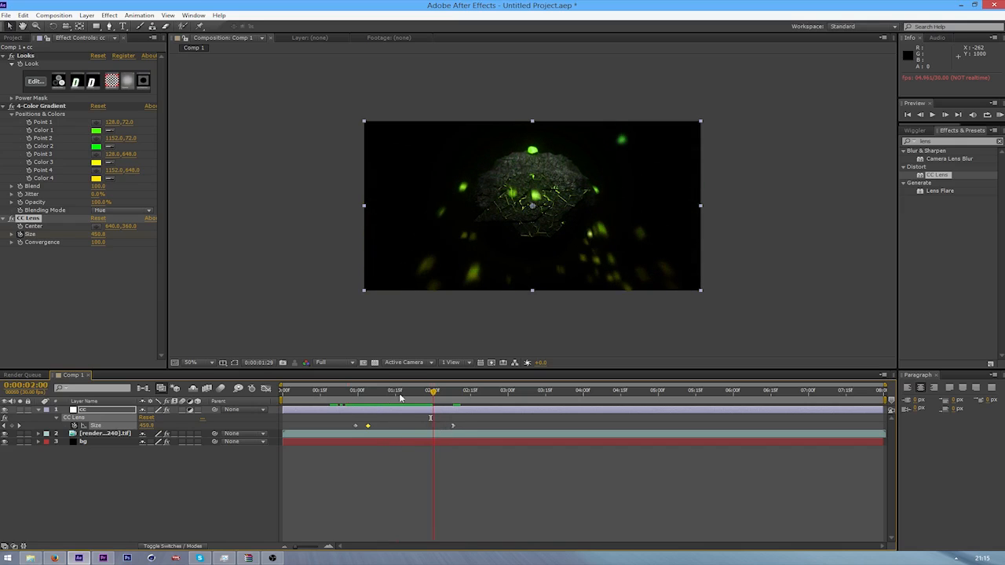
left_click_drag(362, 402, 408, 405)
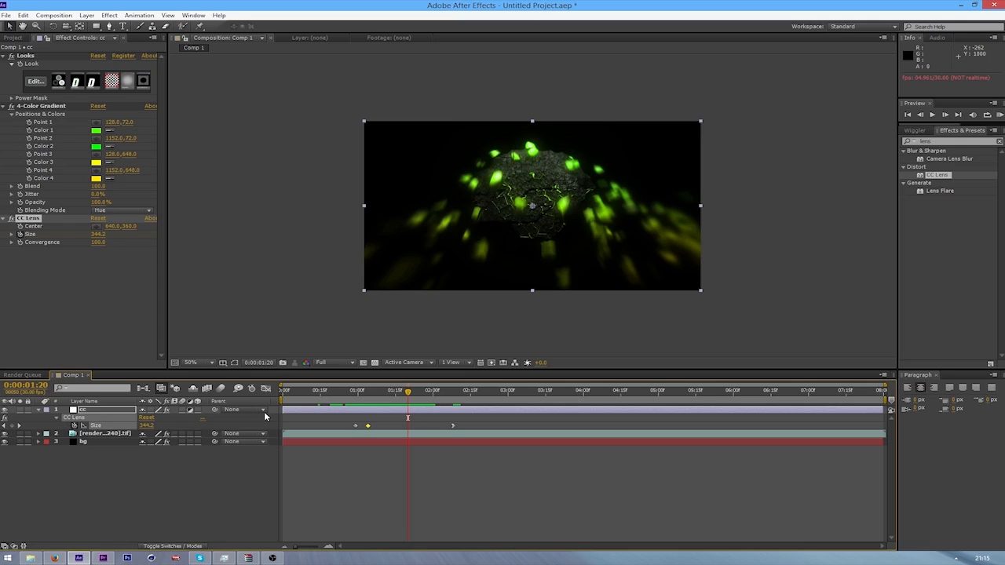
Move the current time to 0:00:00:21, switch to File Explorer and open the Graphics folder on the Data (E:) drive
left_click(335, 392)
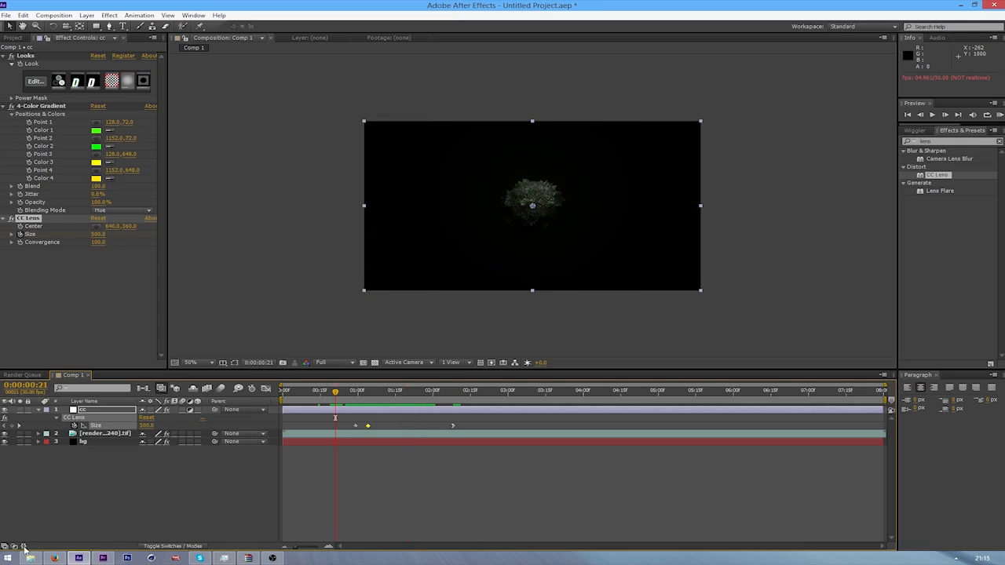
left_click(66, 505)
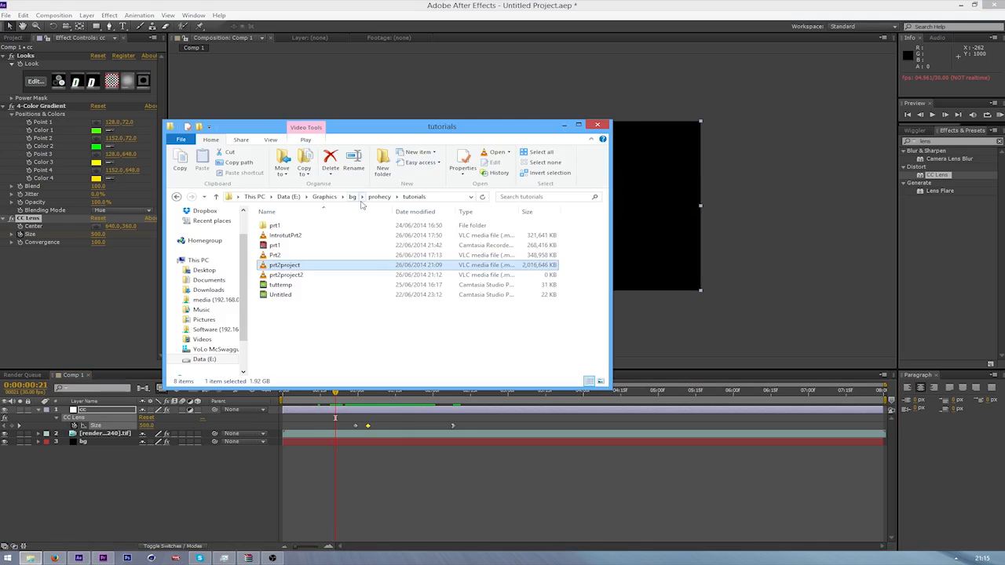
left_click(324, 196)
left_click(314, 264)
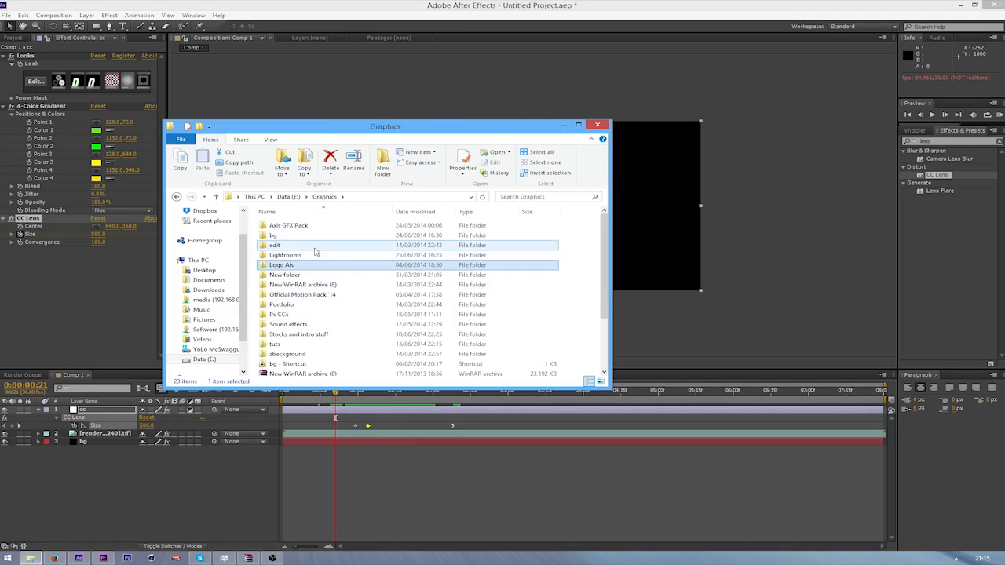
double_click(310, 334)
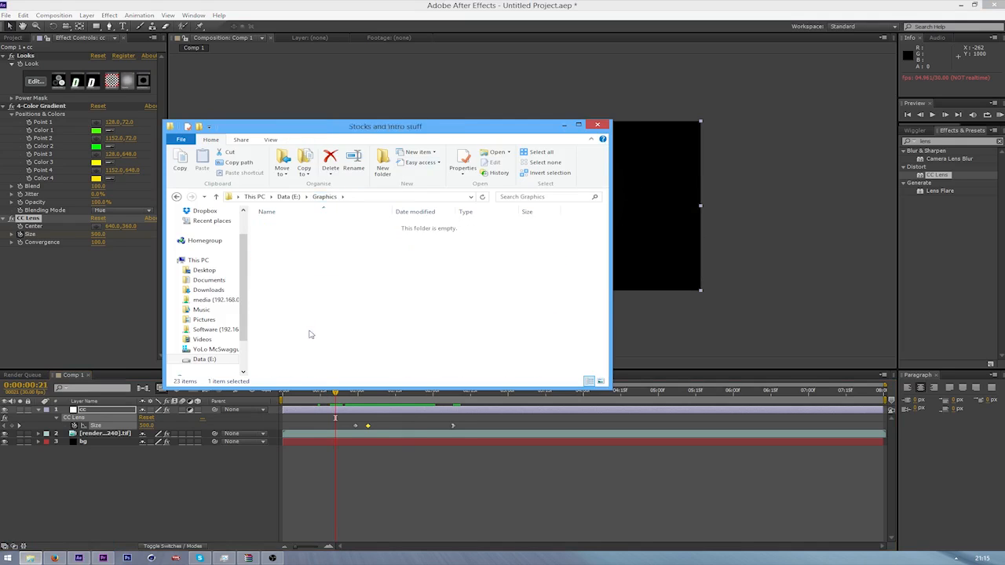
left_click(324, 196)
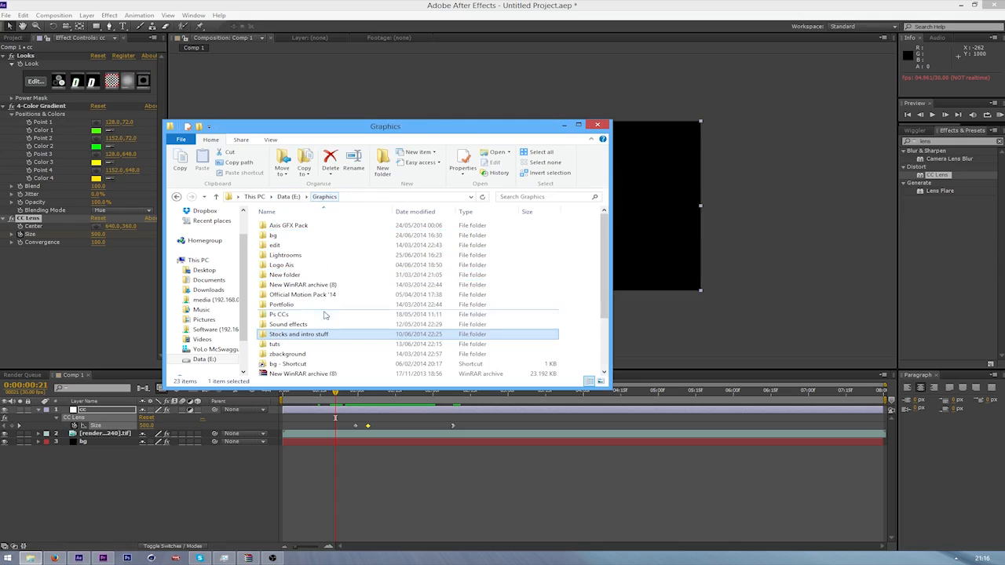
Open the Smoke folder inside the Stocks folder of Official Motion Pack '14
left_click(314, 265)
key("p")
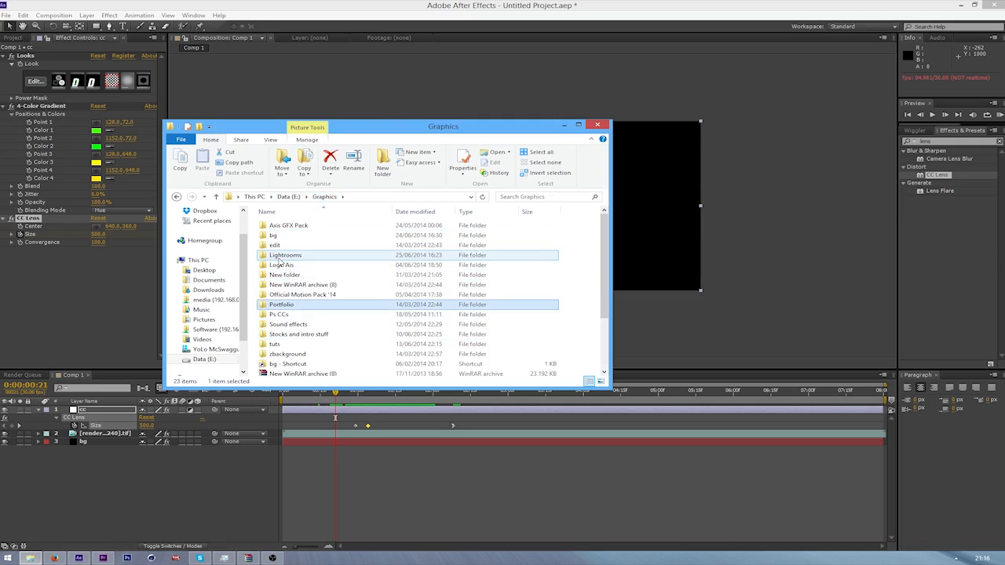
key("b")
key("o")
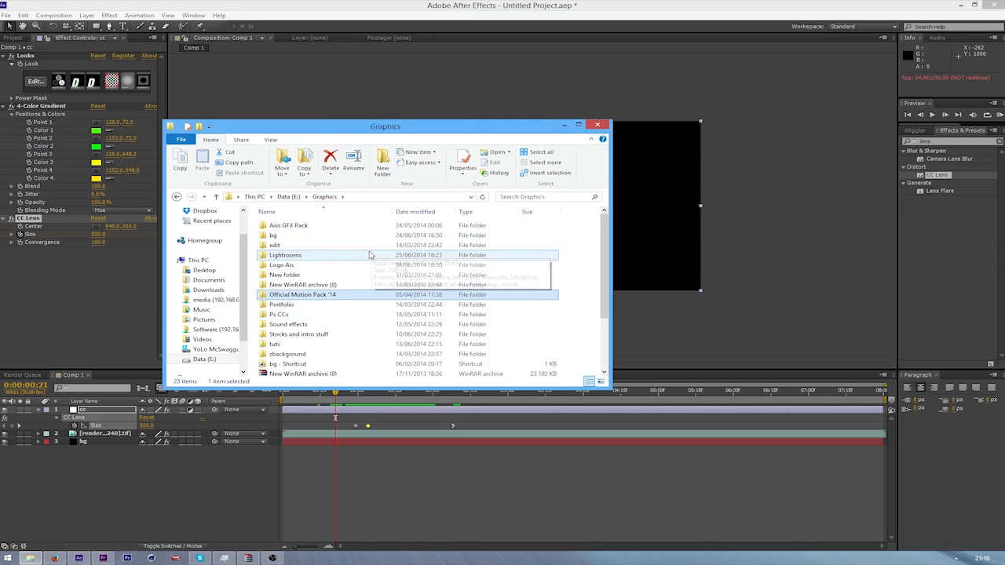
key("Return")
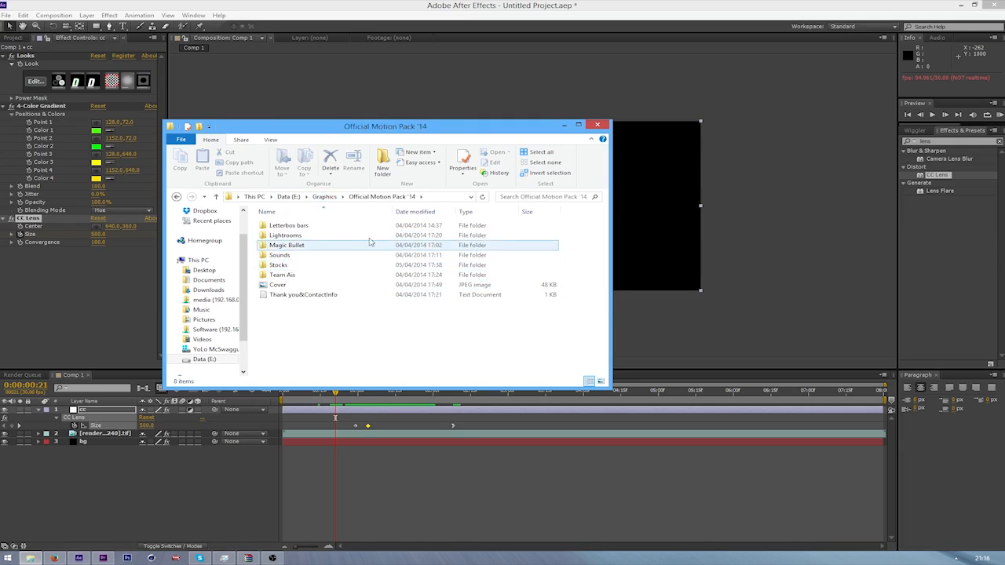
double_click(283, 265)
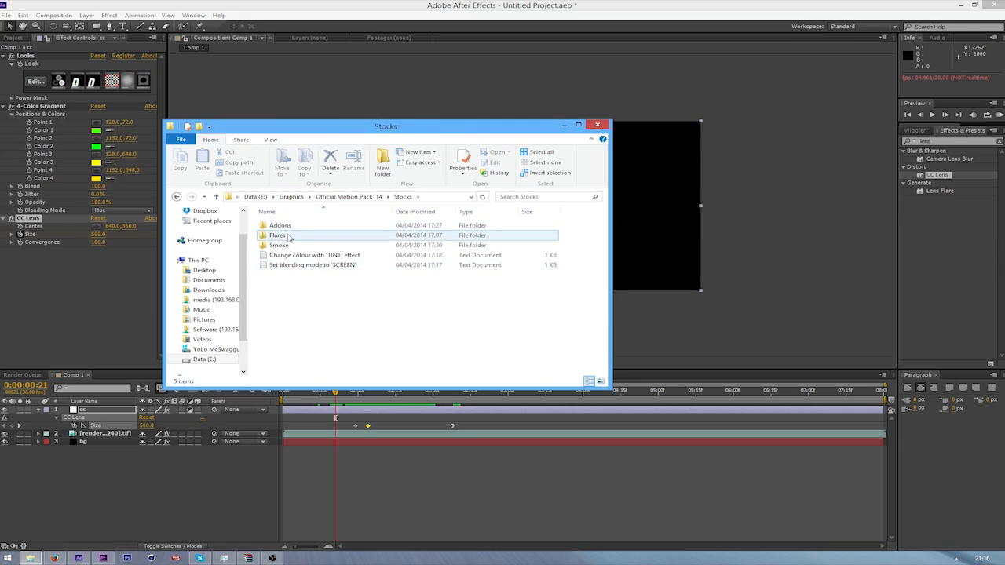
double_click(279, 245)
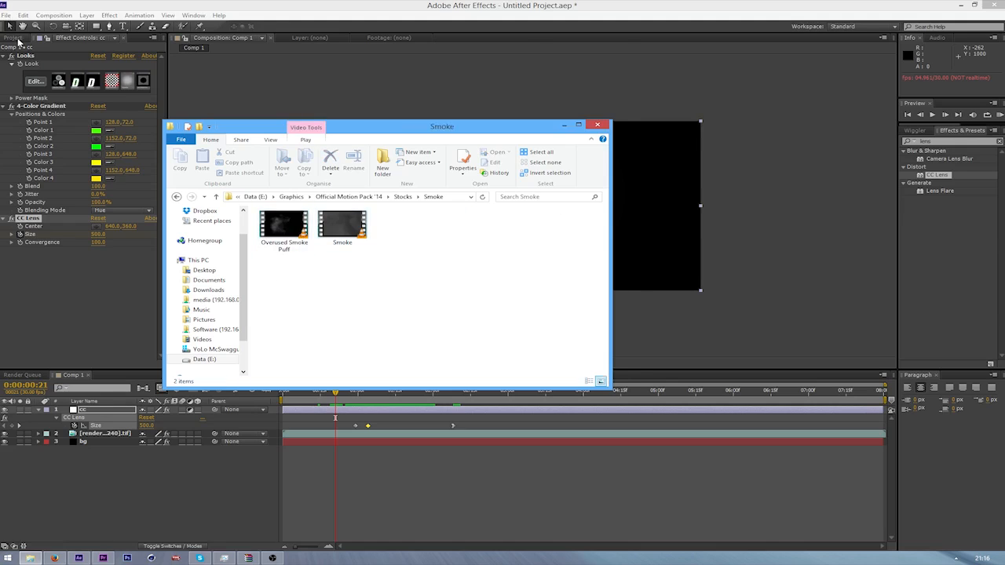
Import the Smoke video into the After Effects project and place it in Comp 1 directly below the cc layer
left_click(17, 41)
left_click(30, 558)
left_click_drag(342, 228, 77, 246)
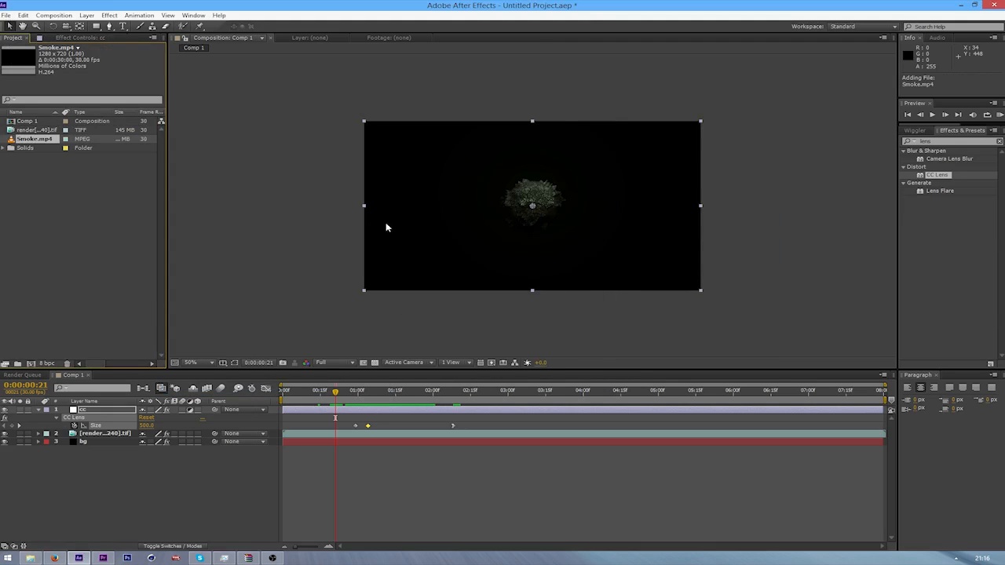
left_click_drag(39, 141, 124, 434)
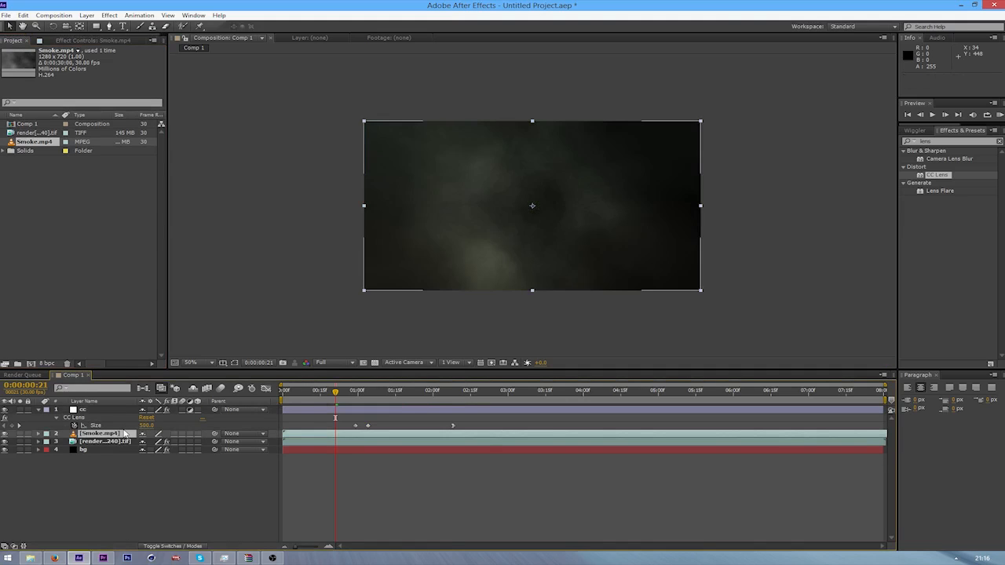
Set the Smoke.mp4 layer's blending mode to Screen and its opacity to 71%
right_click(111, 435)
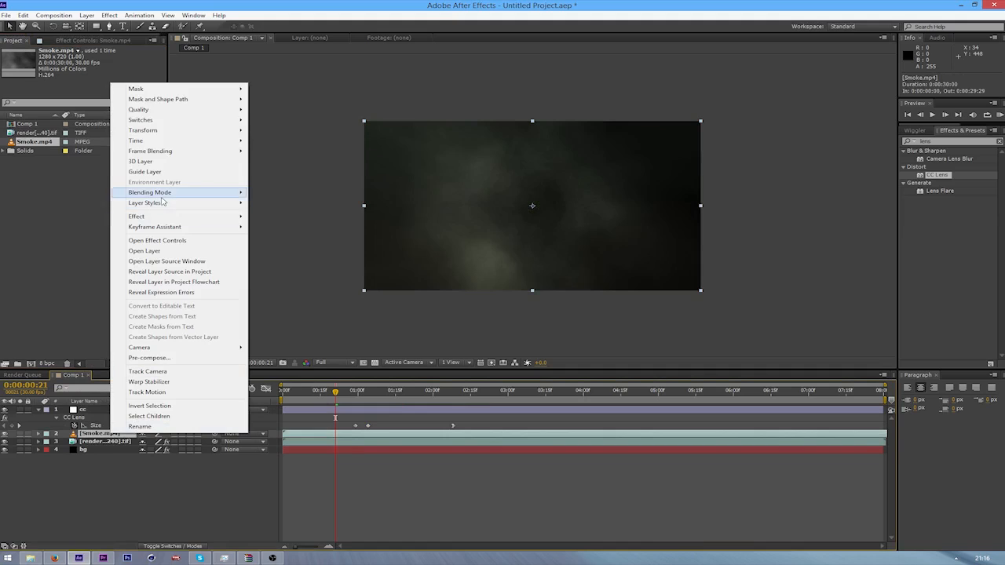
mouse_move(163, 202)
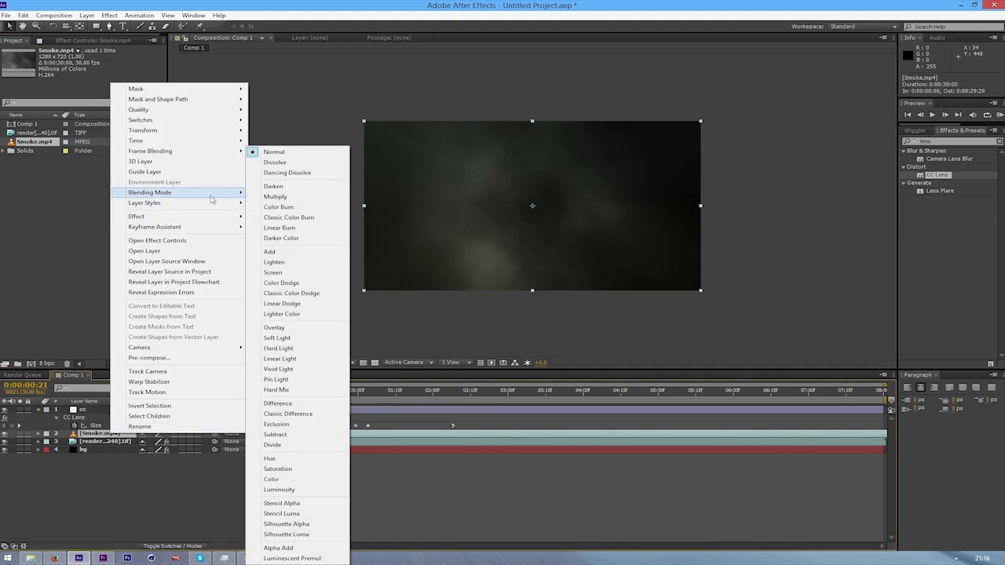
left_click(282, 274)
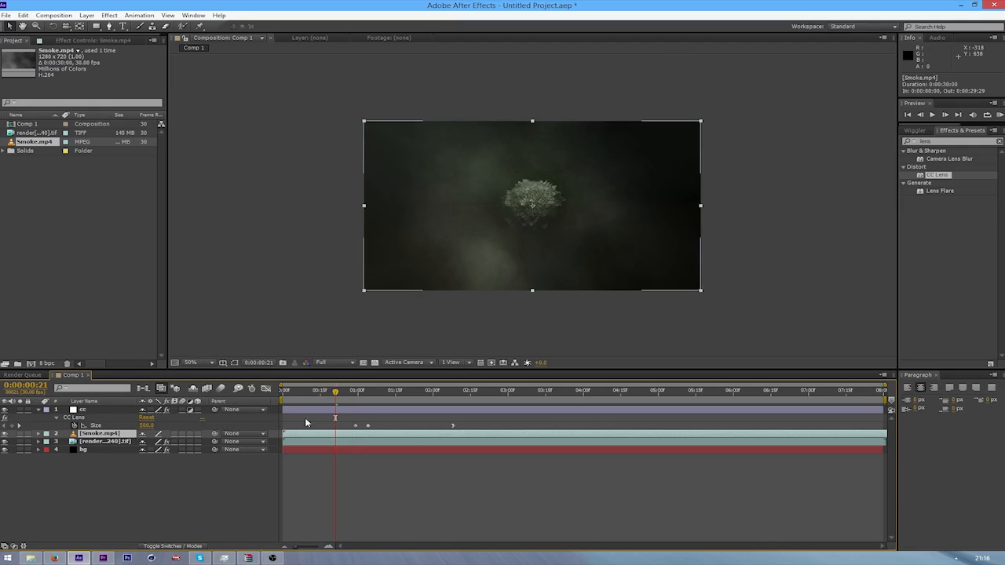
key("t")
left_click_drag(147, 444, 133, 446)
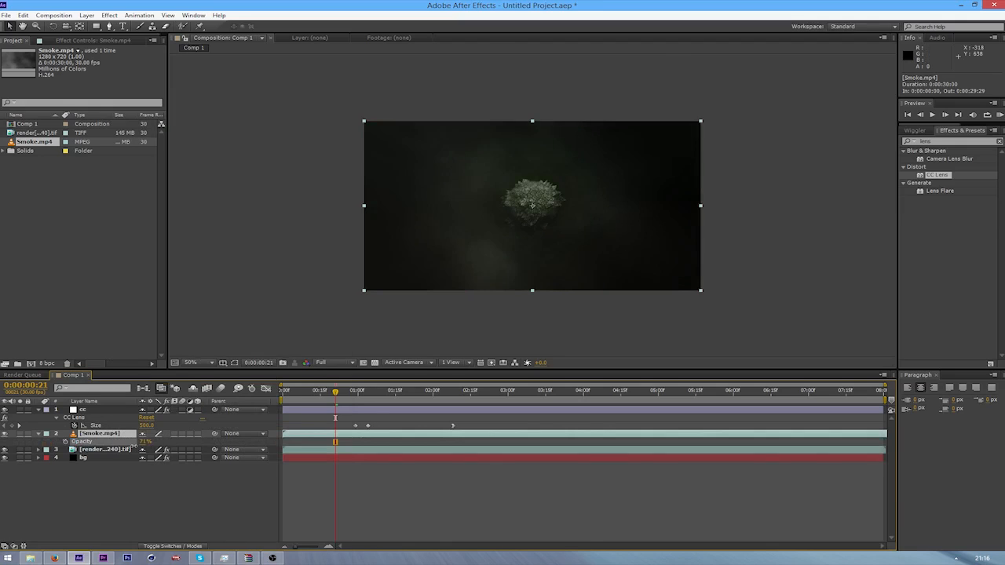
At 0:00:02:03, edit the Looks effect on the cc layer, bending the RGB curve to darken the shadows
left_click(364, 399)
left_click_drag(371, 402, 442, 394)
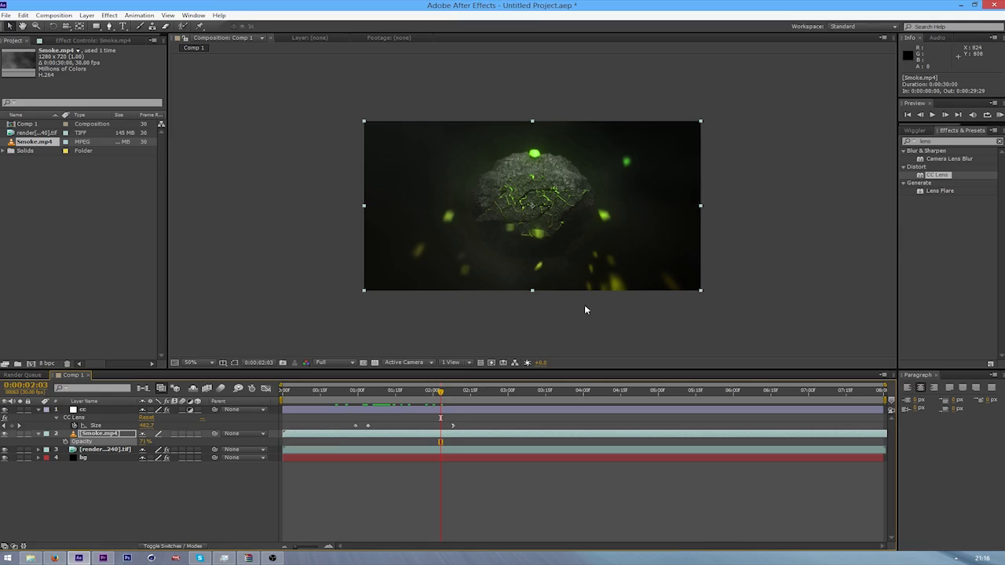
left_click(90, 410)
left_click(85, 38)
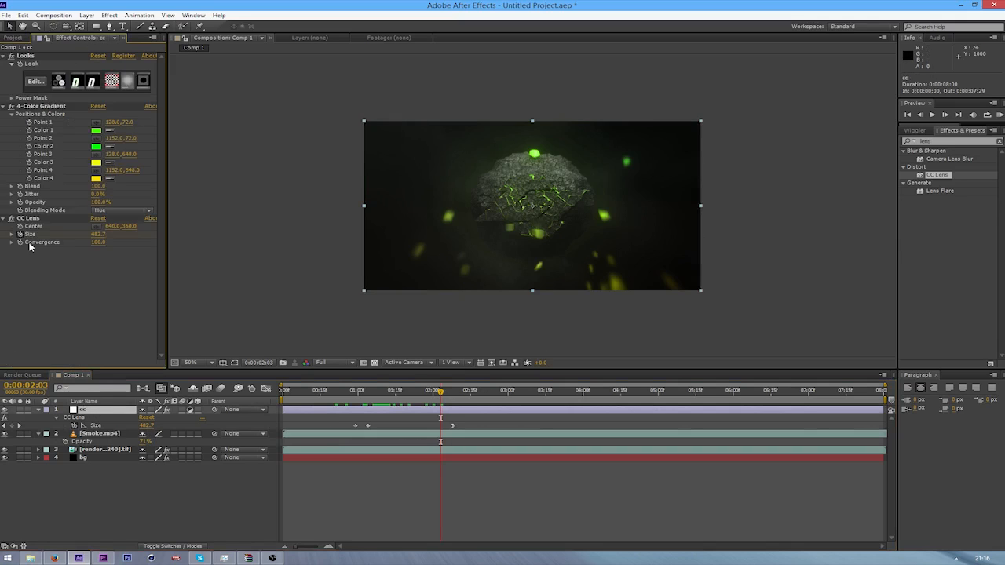
left_click(35, 83)
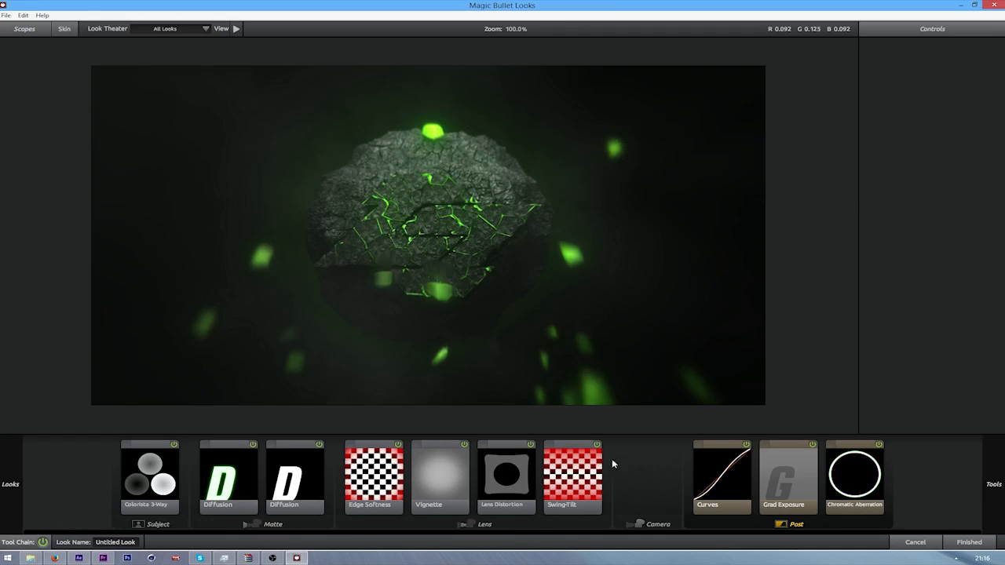
left_click(711, 469)
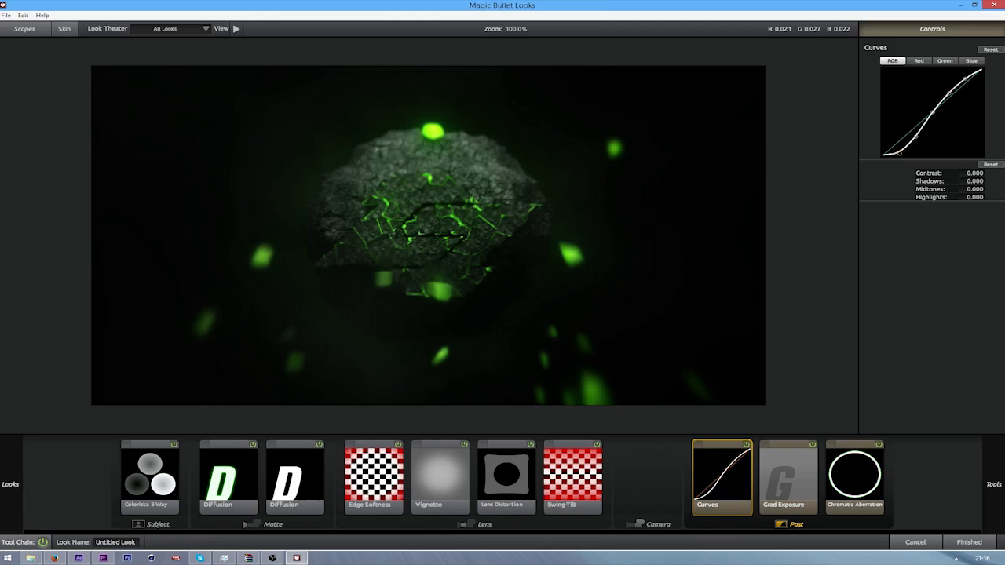
left_click(974, 543)
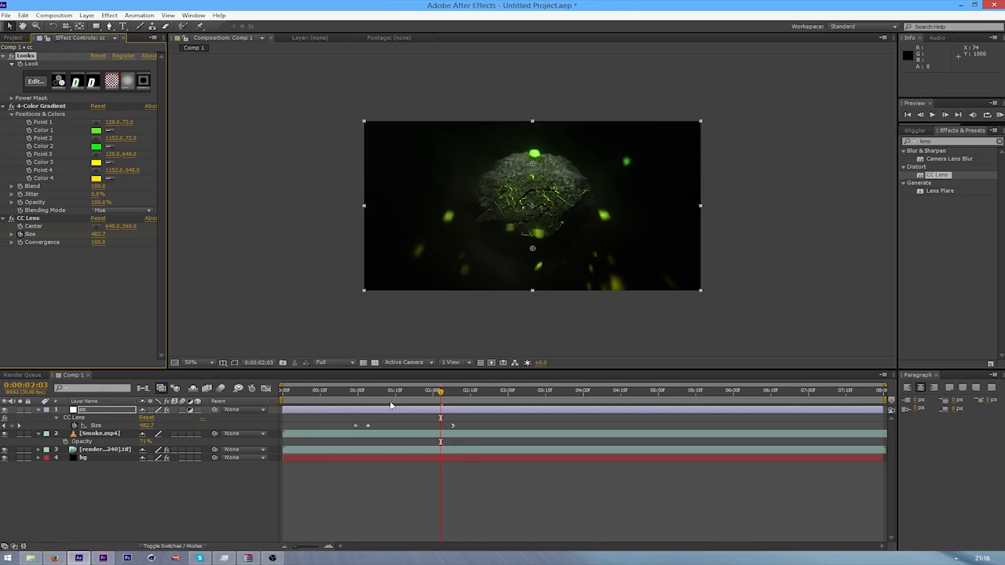
Preview the darkened explosion from 0:00:01:01, and return the current time to 0:00:00:27
left_click_drag(438, 405, 360, 405)
key("space")
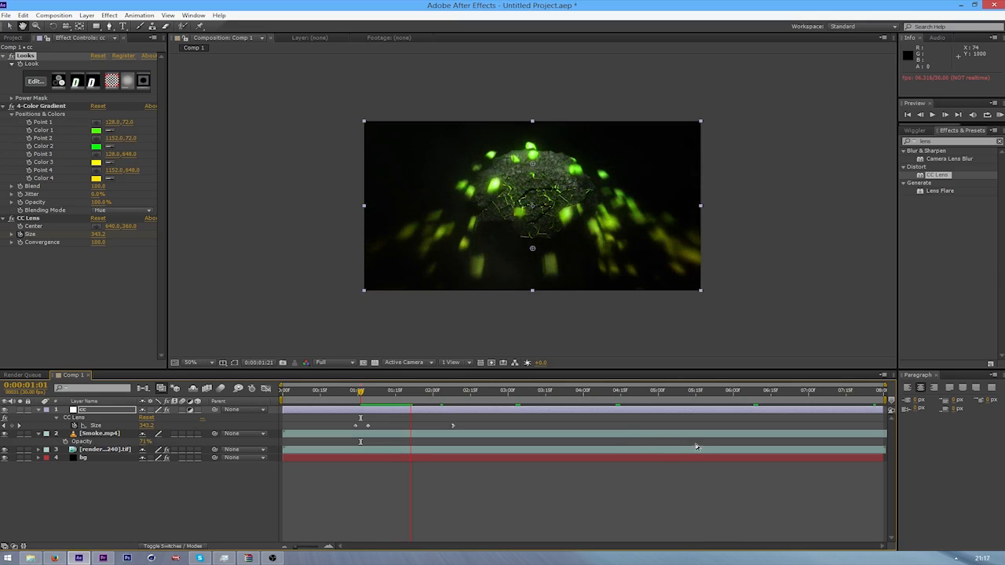
key("space")
left_click_drag(415, 395, 351, 404)
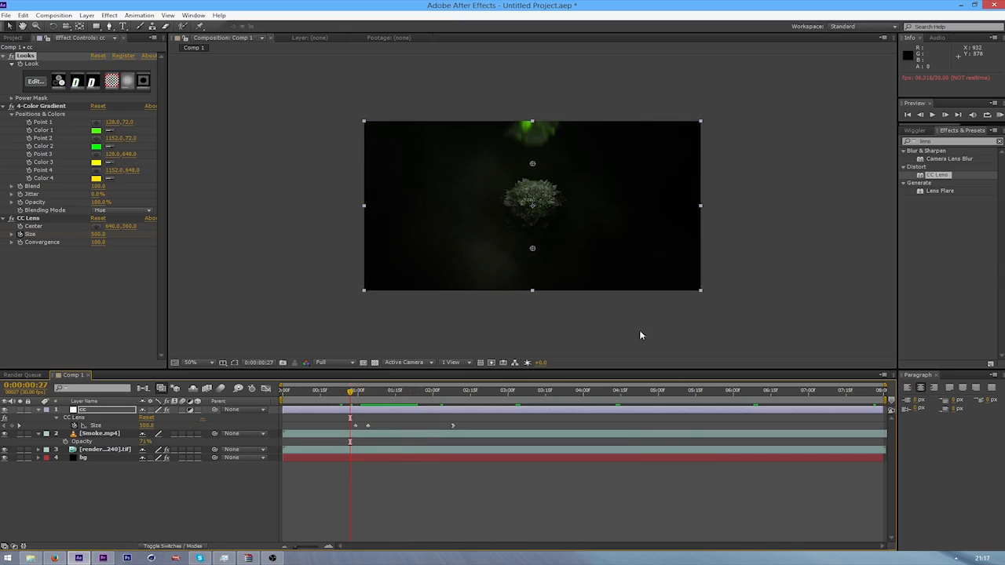
Switch to File Explorer and open the Shockwaves_PhotoJpg folder under Other, software, Motion Pulse & ShockWave on the Data (E:) drive
mouse_move(35, 559)
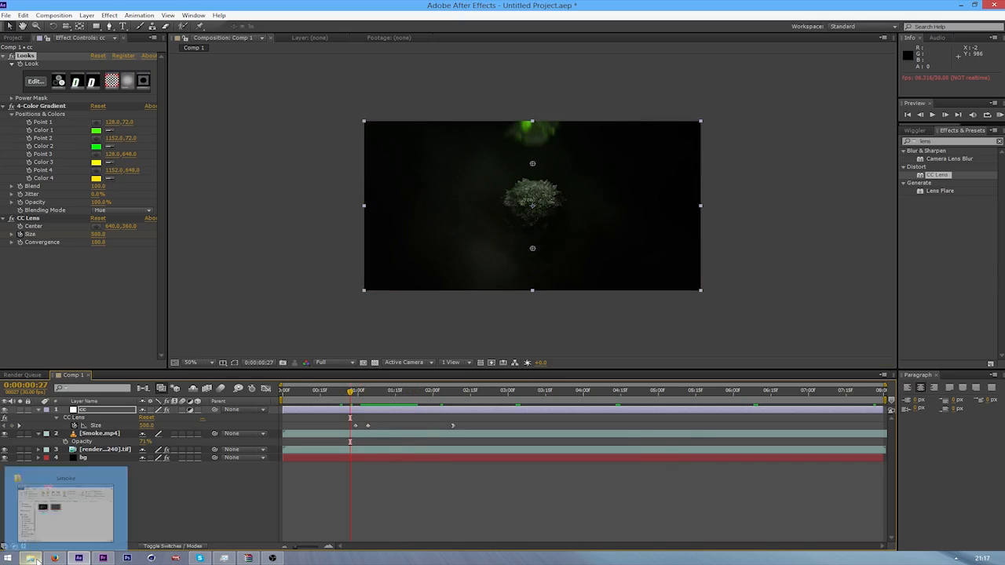
left_click(73, 511)
left_click(213, 348)
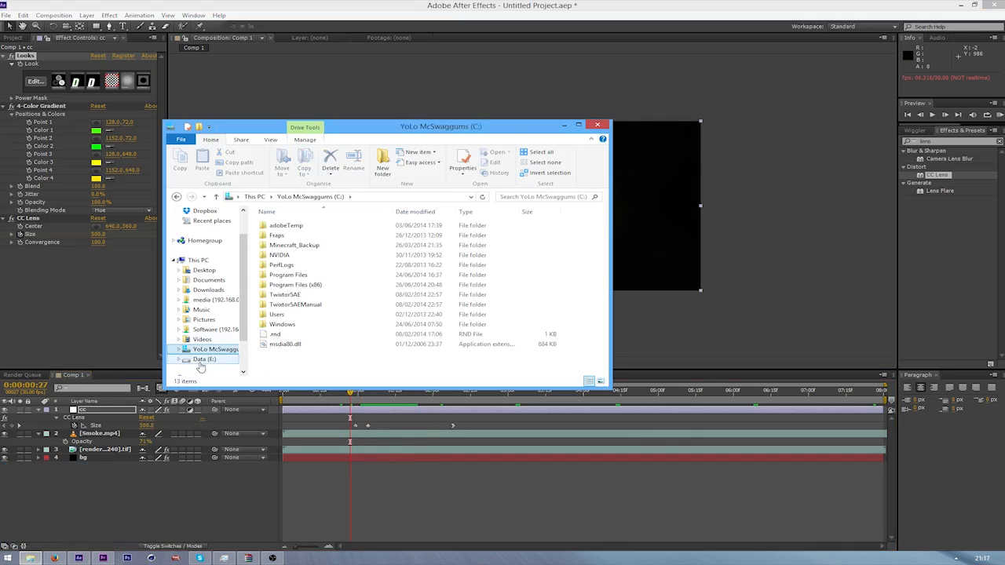
left_click(205, 359)
double_click(299, 236)
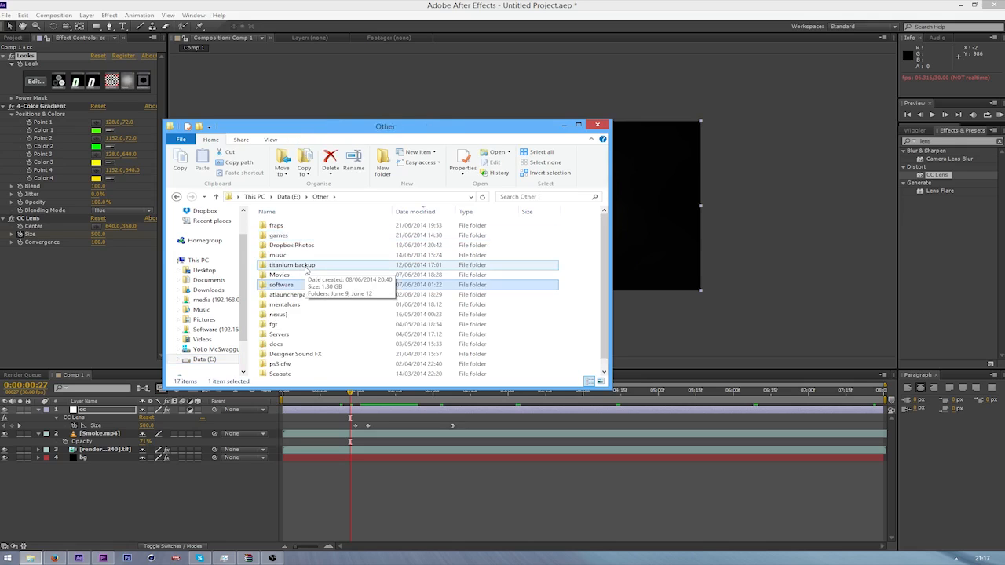
double_click(306, 285)
double_click(328, 245)
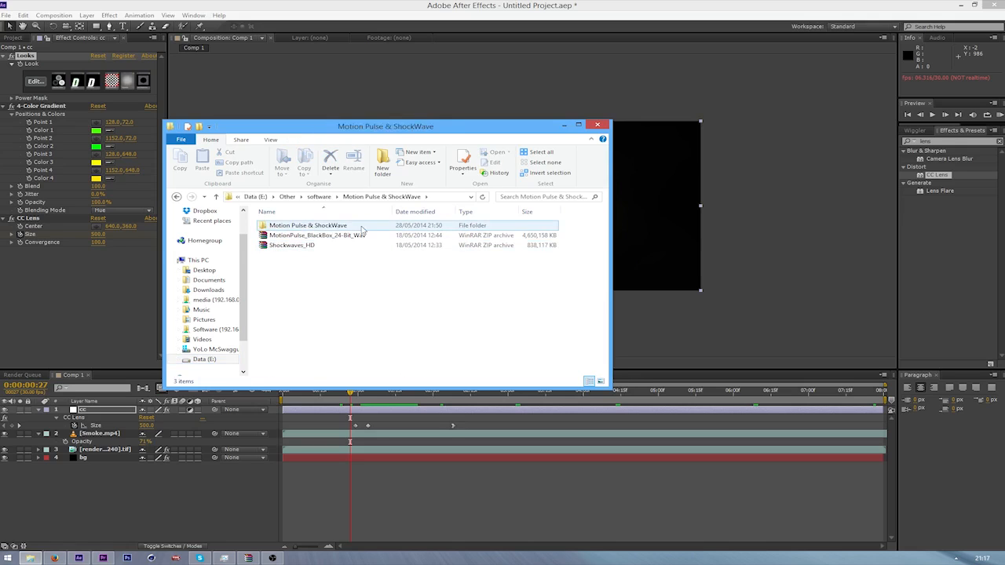
double_click(334, 227)
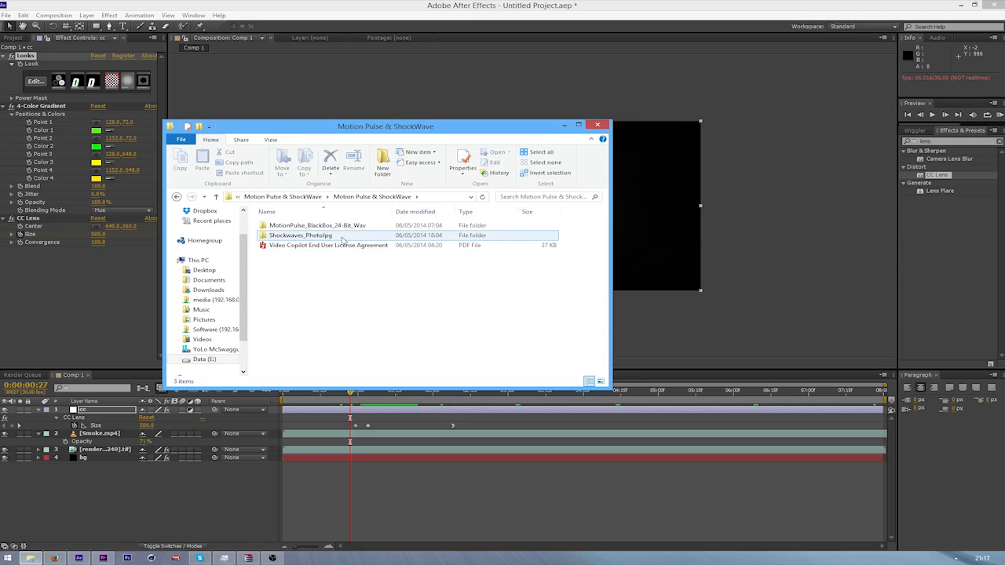
double_click(342, 237)
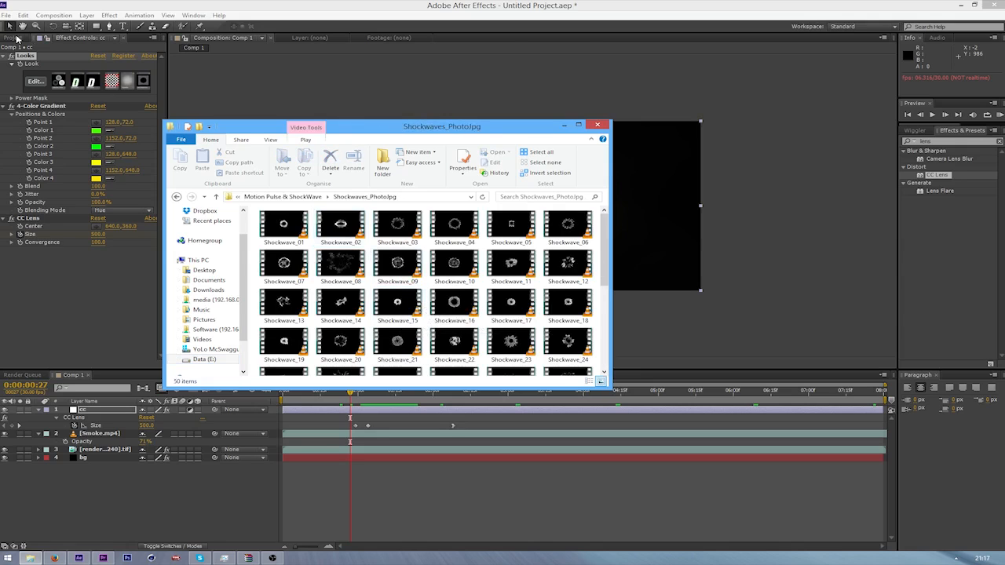
Import Shockwave_18 into the After Effects project and place it in Comp 1 between the cc and Smoke.mp4 layers
left_click(17, 38)
key("alt+Tab")
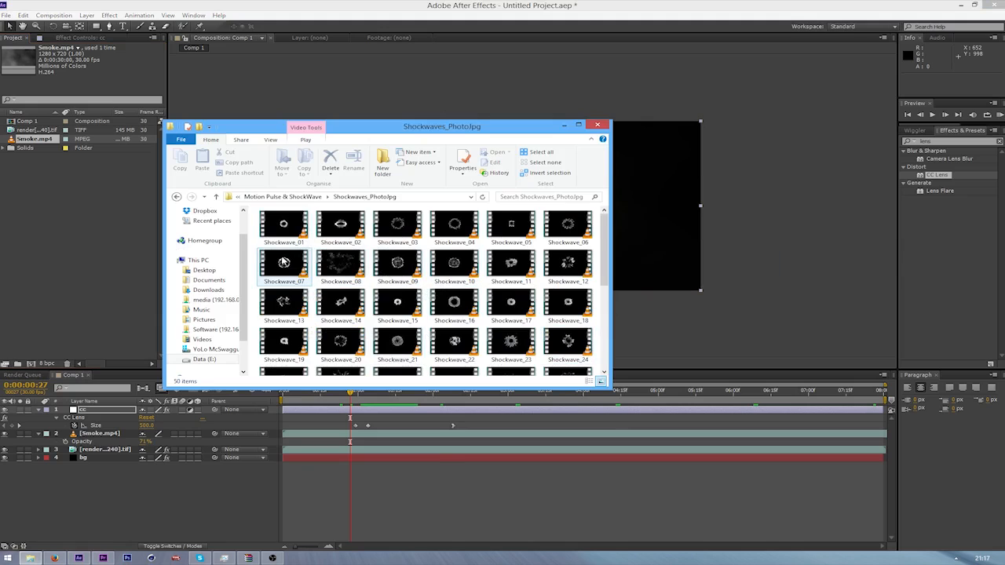
scroll(550, 277, "down", 2)
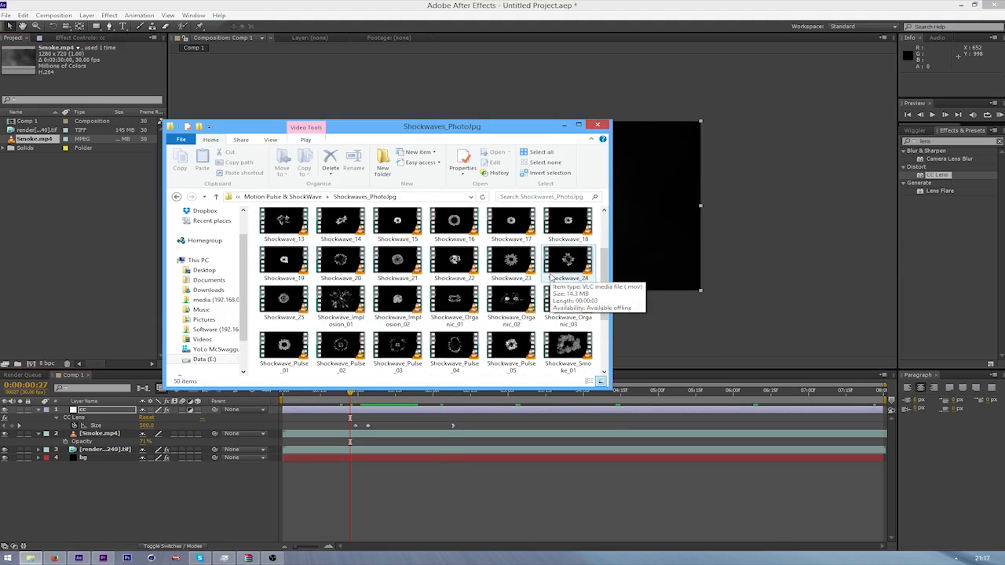
scroll(552, 283, "up", 2)
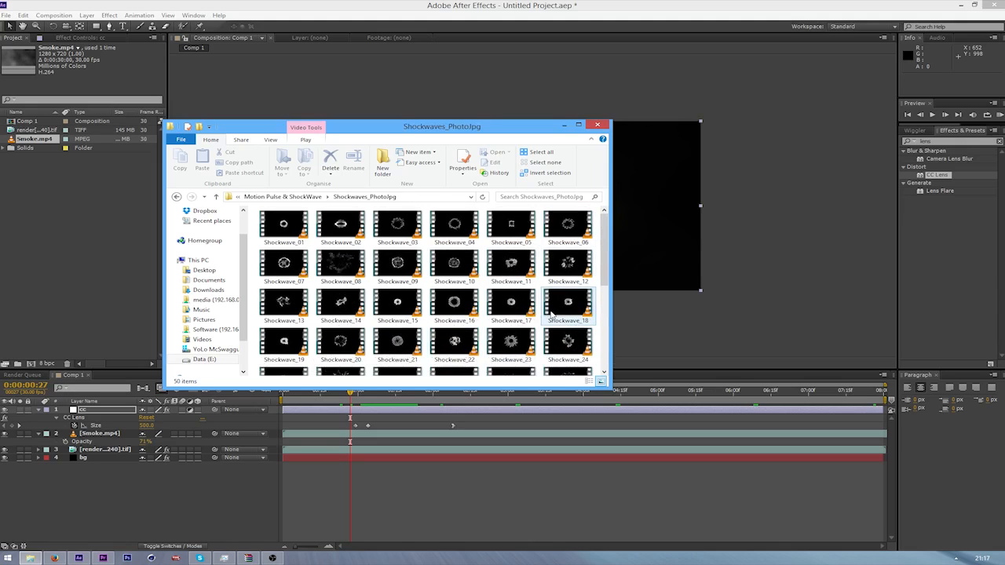
left_click_drag(587, 311, 55, 264)
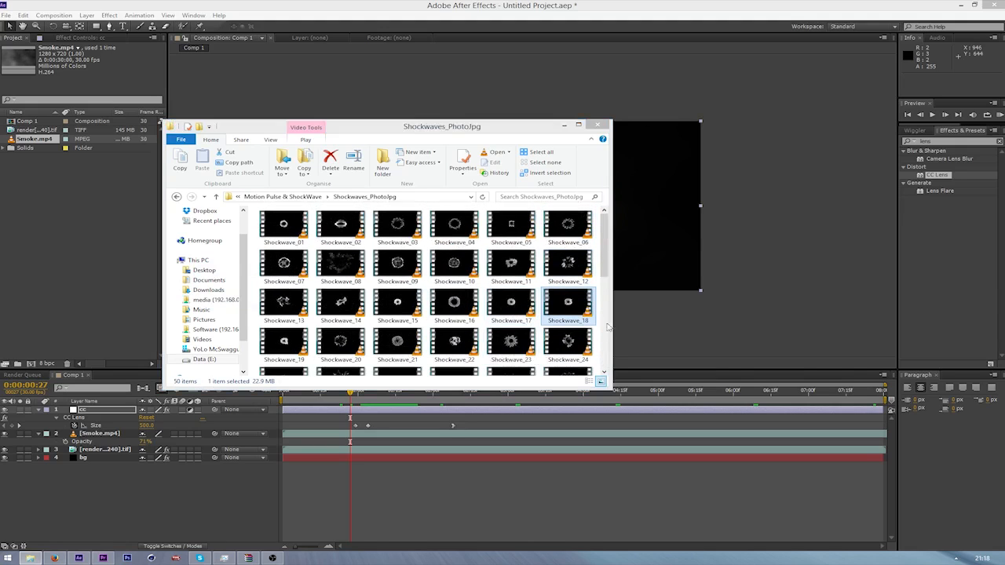
left_click_drag(570, 304, 77, 261)
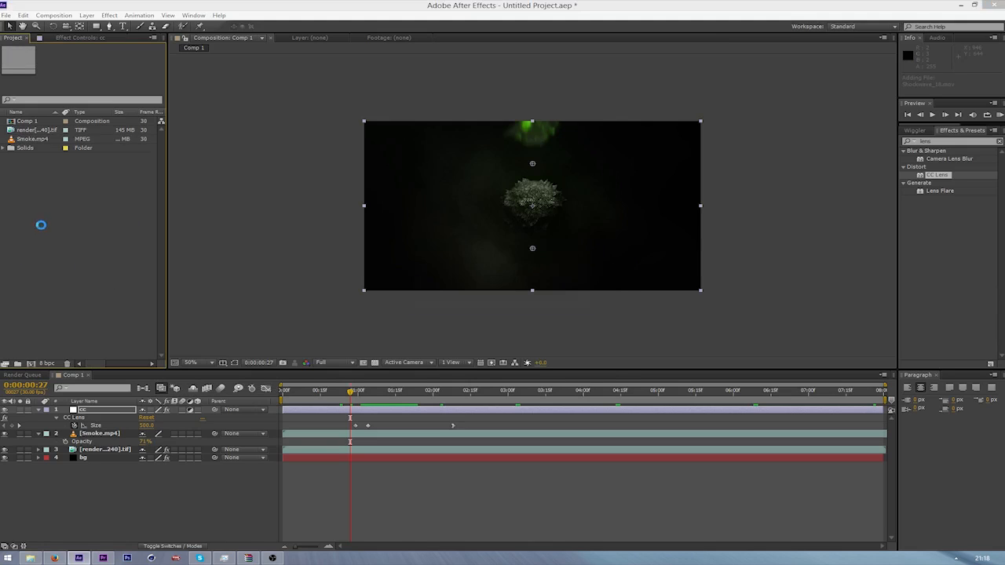
left_click_drag(32, 139, 105, 428)
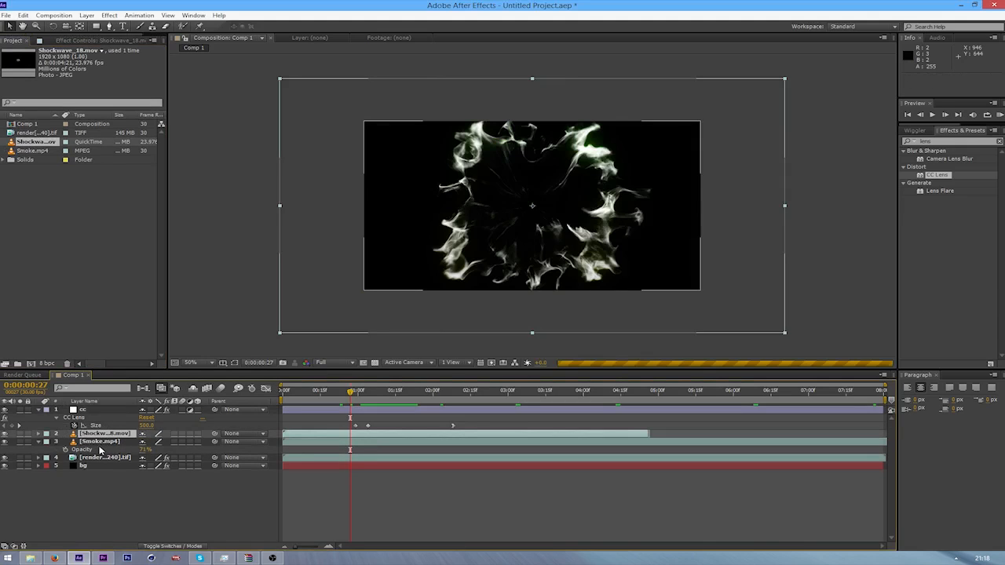
Scale the Shockwave_18 layer to 73% and change its blending mode so the layers beneath show through its black background
key("s")
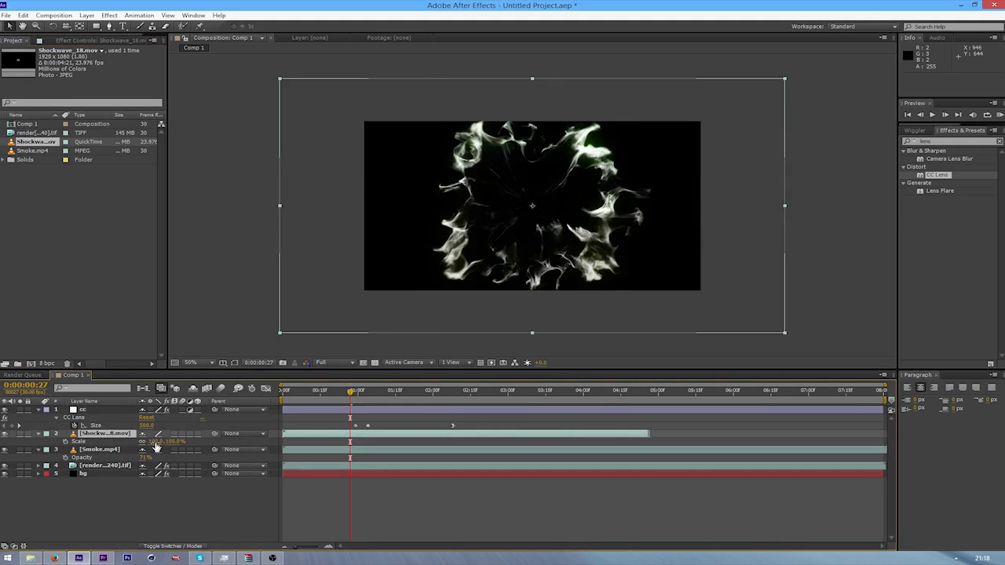
left_click_drag(156, 445, 144, 448)
right_click(98, 437)
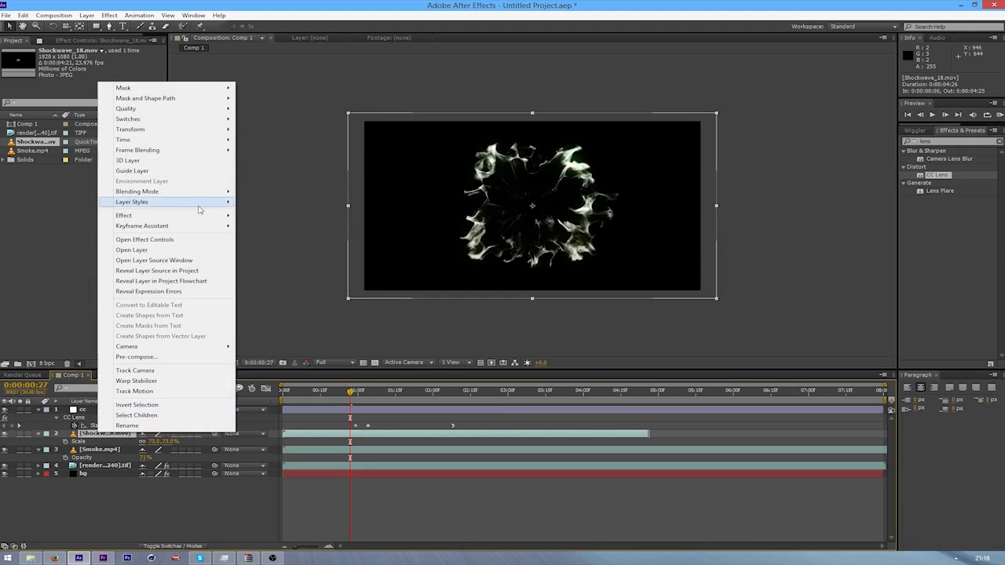
mouse_move(187, 194)
left_click(295, 273)
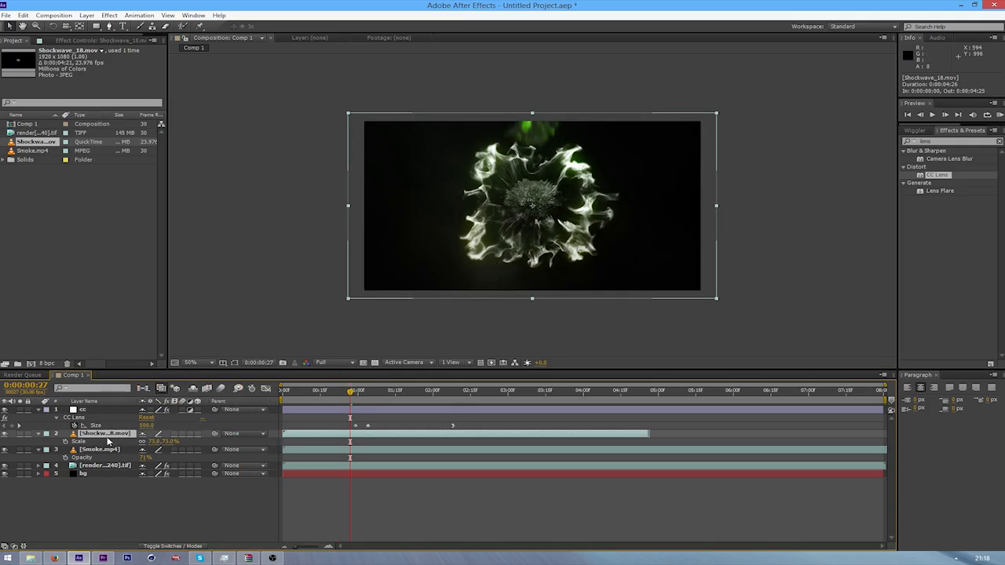
Move the Shockwave_18 layer between Smoke.mp4 and the render layer, and, checking at 0:00:01:03, shift it to start at 0:00:00:24
left_click_drag(108, 440, 98, 473)
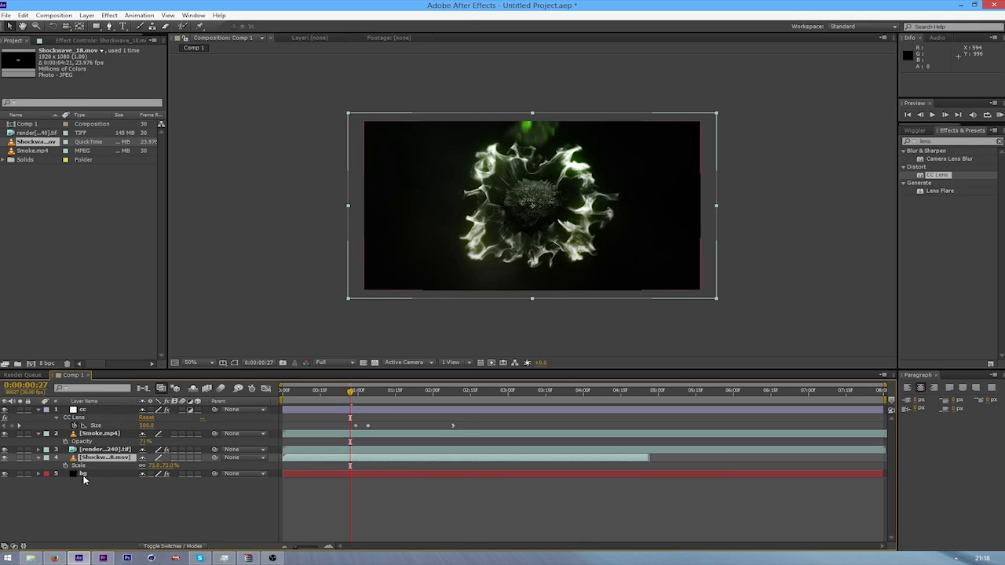
mouse_move(95, 460)
left_mouse_down()
mouse_move(99, 431)
mouse_move(99, 449)
left_mouse_up()
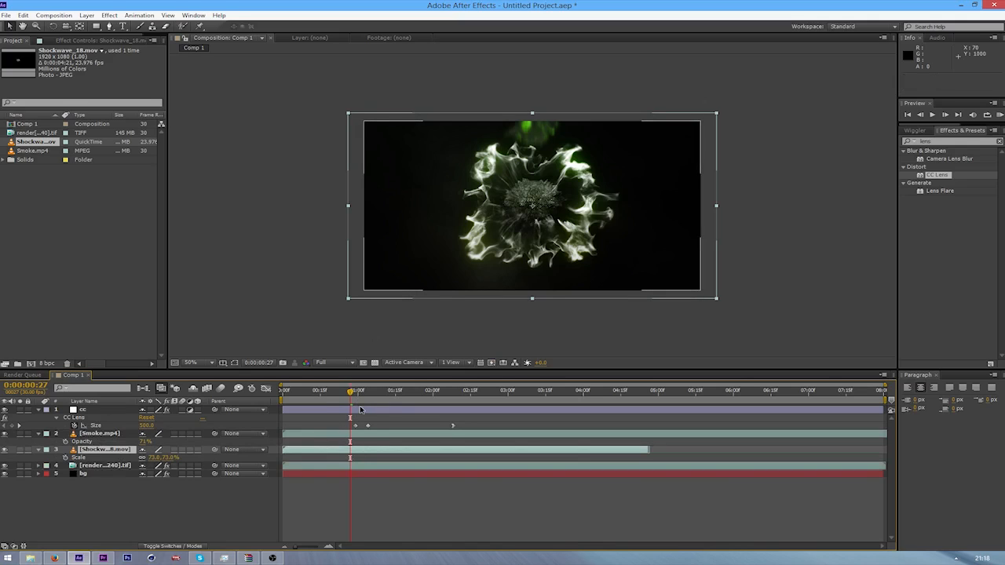
key("Page_Down")
key("Page_Down")
key("Page_Down")
key("Page_Down")
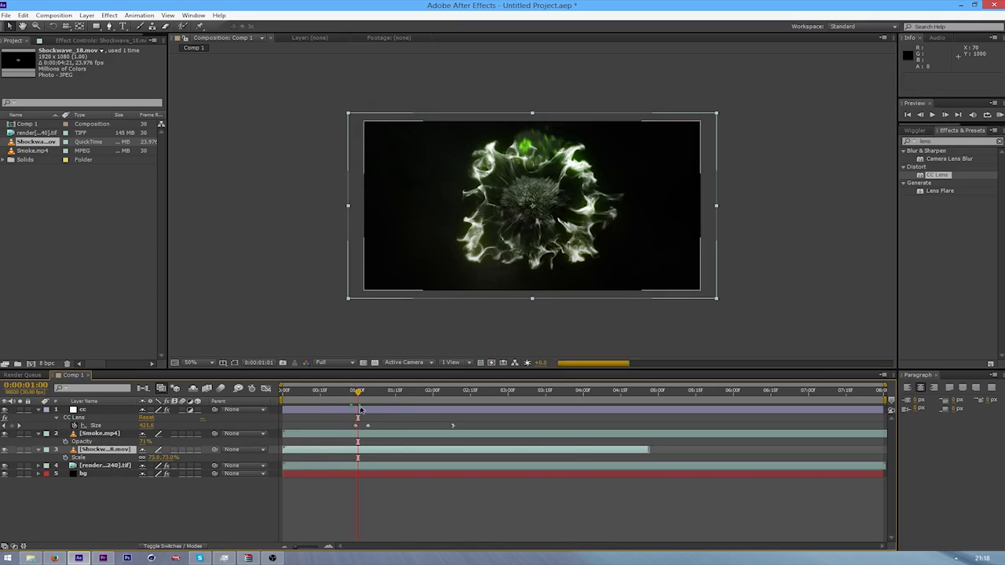
key("Page_Down")
key("Page_Down")
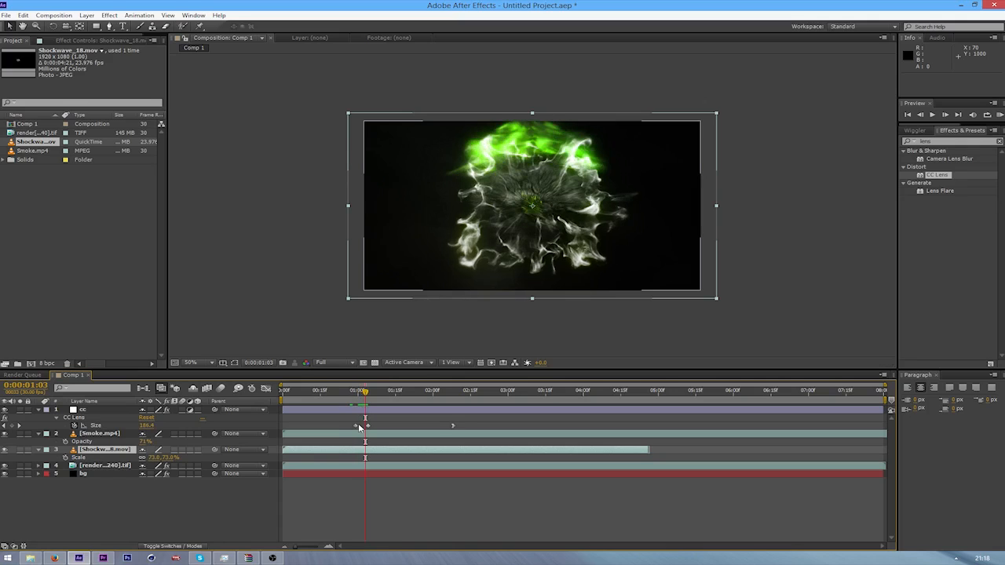
left_click_drag(355, 453, 410, 466)
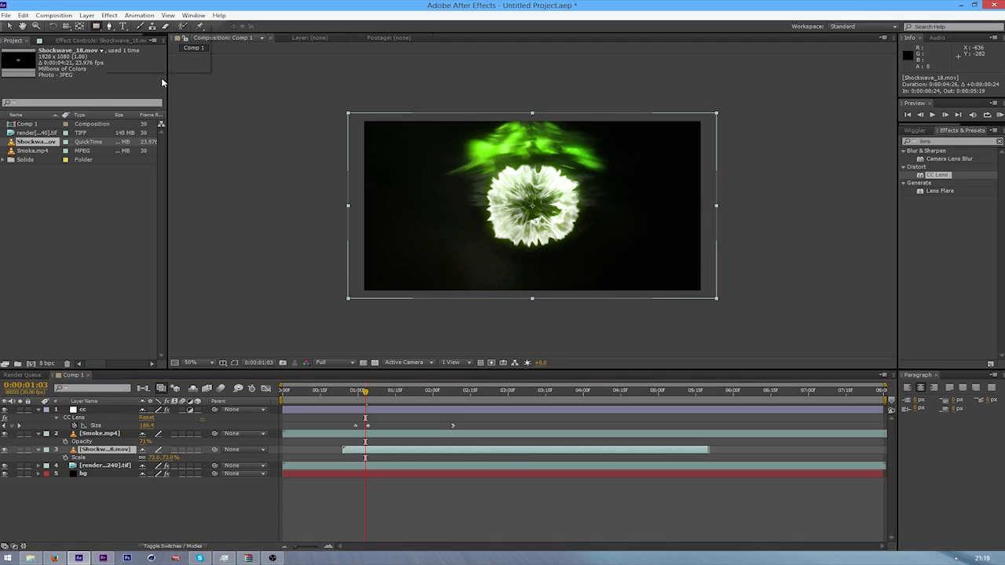
Draw an elliptical mask about 633 px wide around the shockwave on the Shockwave_18 layer, and center it horizontally on the burst
left_click_drag(95, 26, 129, 45)
left_click_drag(98, 27, 101, 31)
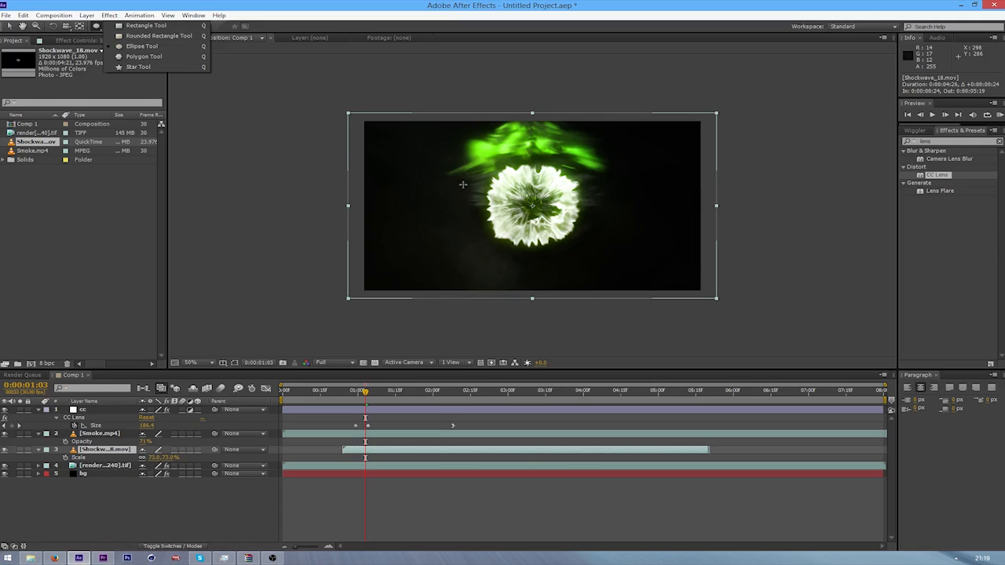
left_click_drag(481, 154, 605, 253)
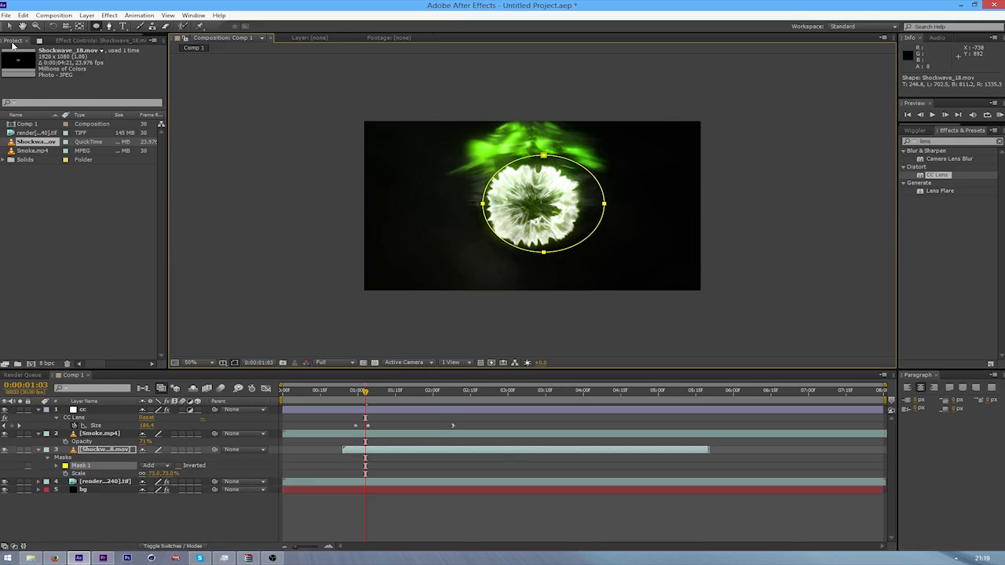
key("v")
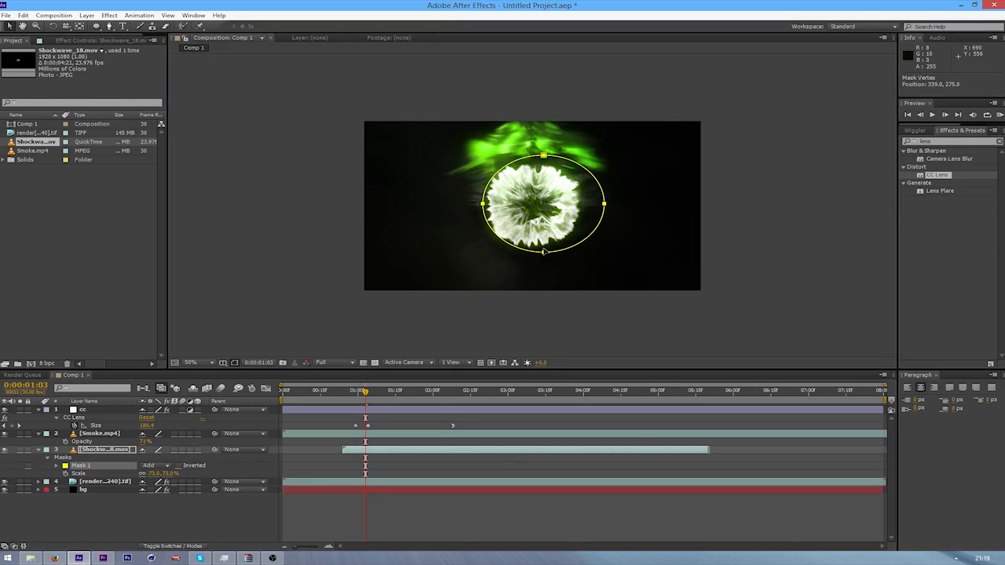
left_click_drag(546, 254, 534, 245)
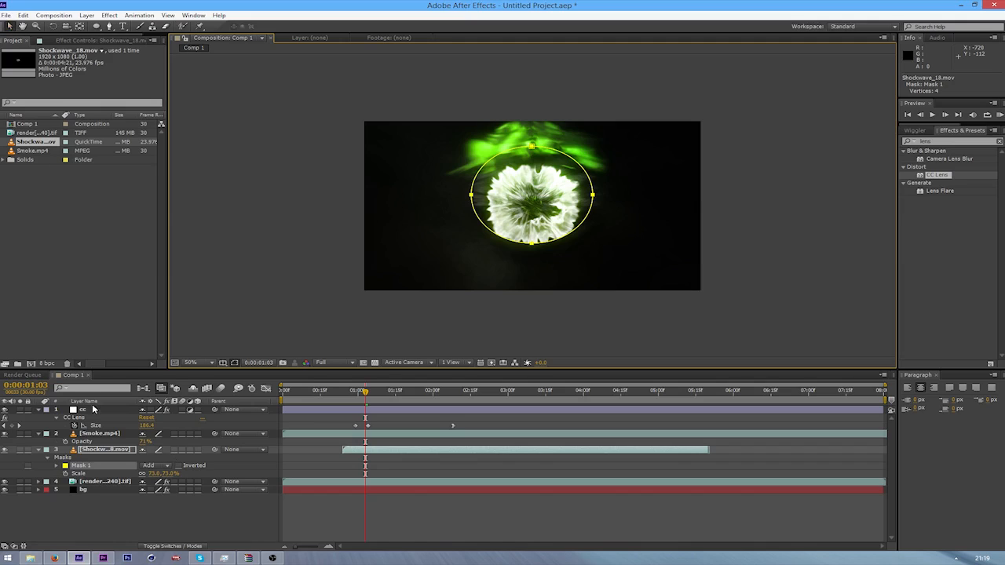
Set Mask 1 on the Shockwave_18 layer to Subtract and lower its bottom vertex slightly to cover the shockwave's lower edge
left_click(94, 454)
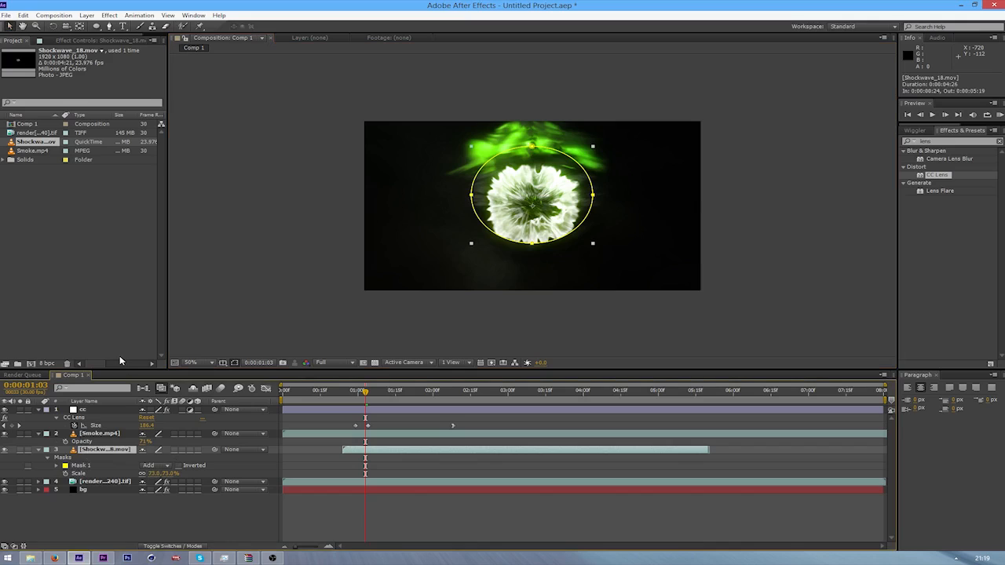
key("m")
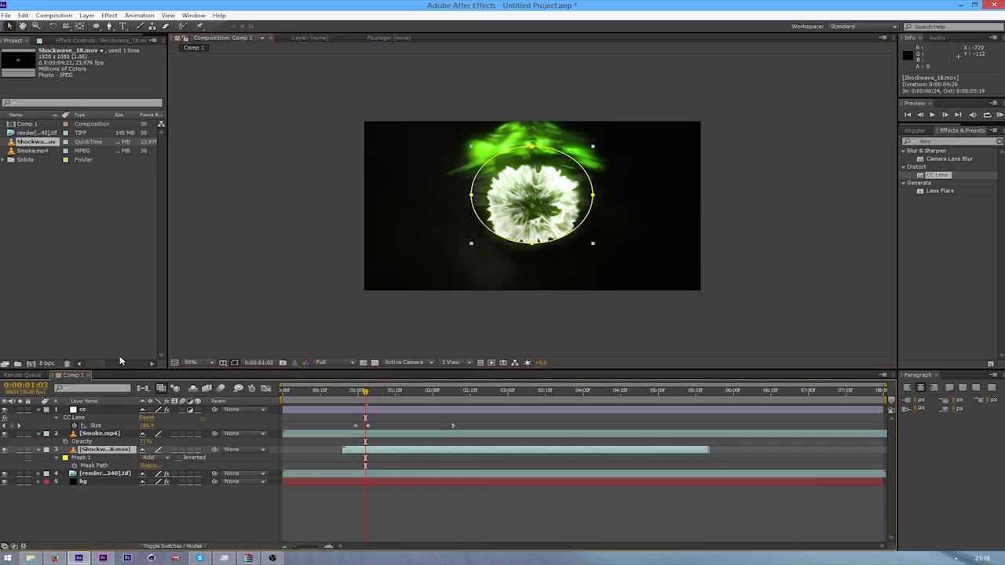
key("m")
key("m")
key("m")
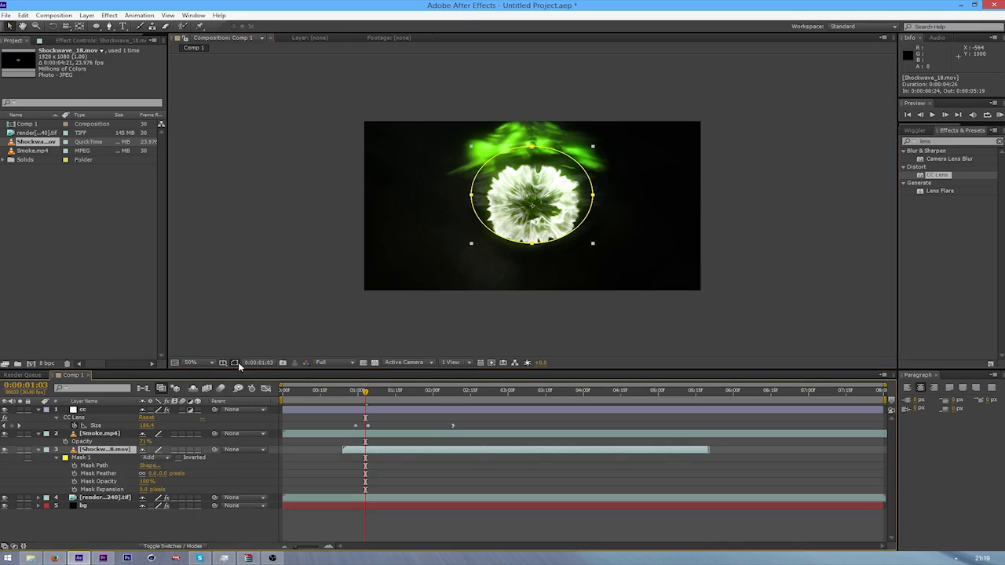
left_click(148, 457)
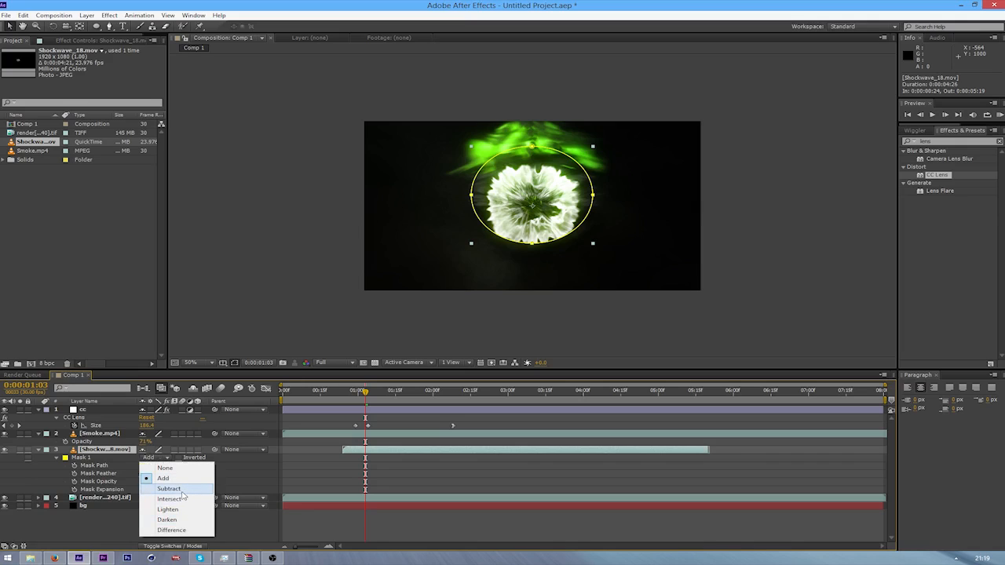
left_click(182, 490)
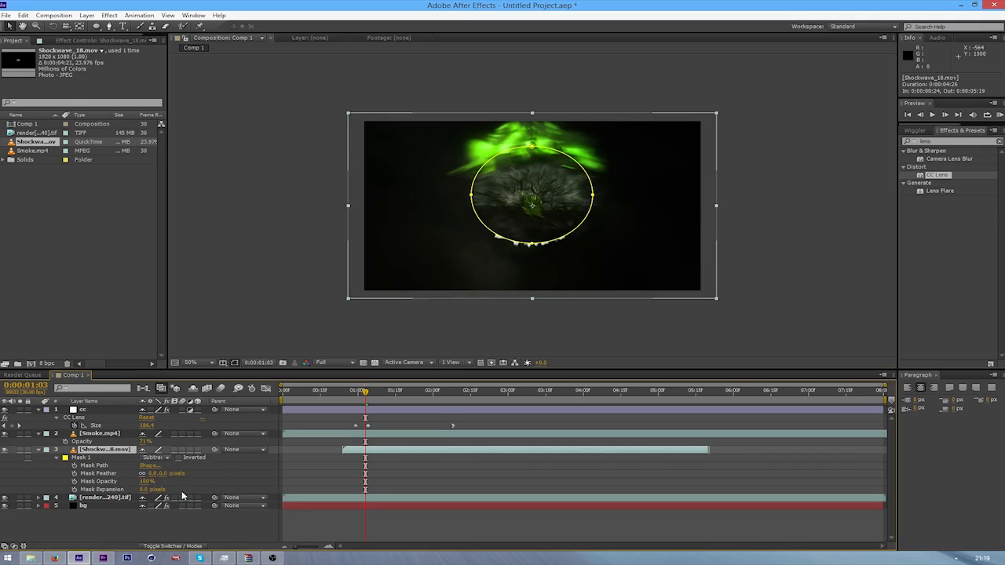
left_click(532, 245)
left_click_drag(534, 249, 534, 247)
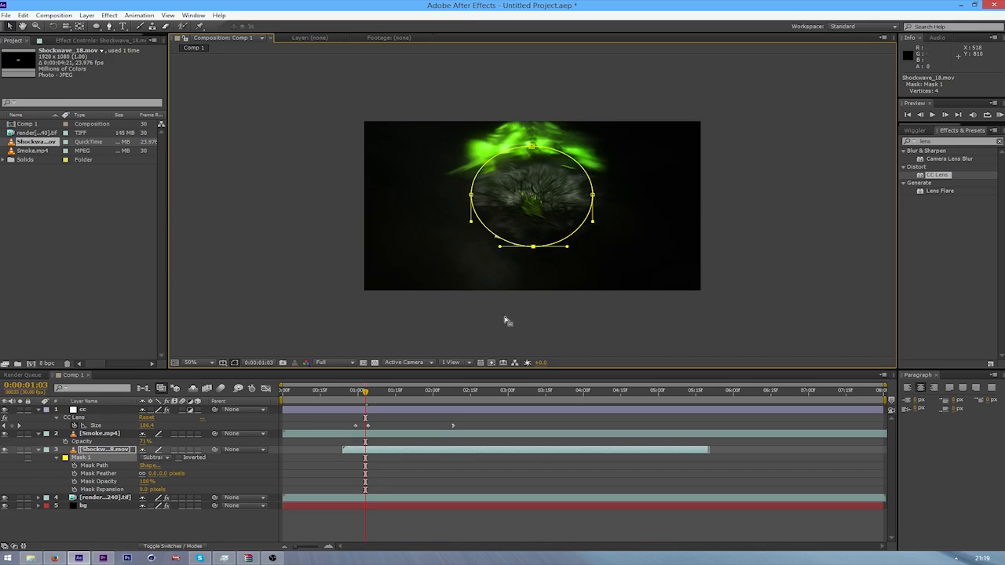
Set the Mask Feather of Mask 1 to 91 pixels and hide the mask outline in the composition view
key("f")
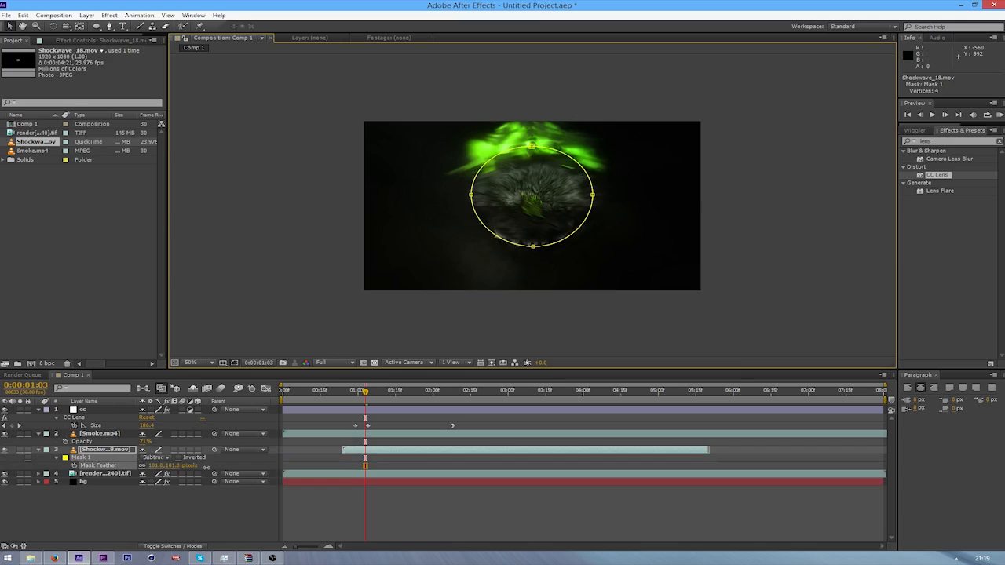
left_click_drag(206, 466, 199, 465)
left_click(233, 363)
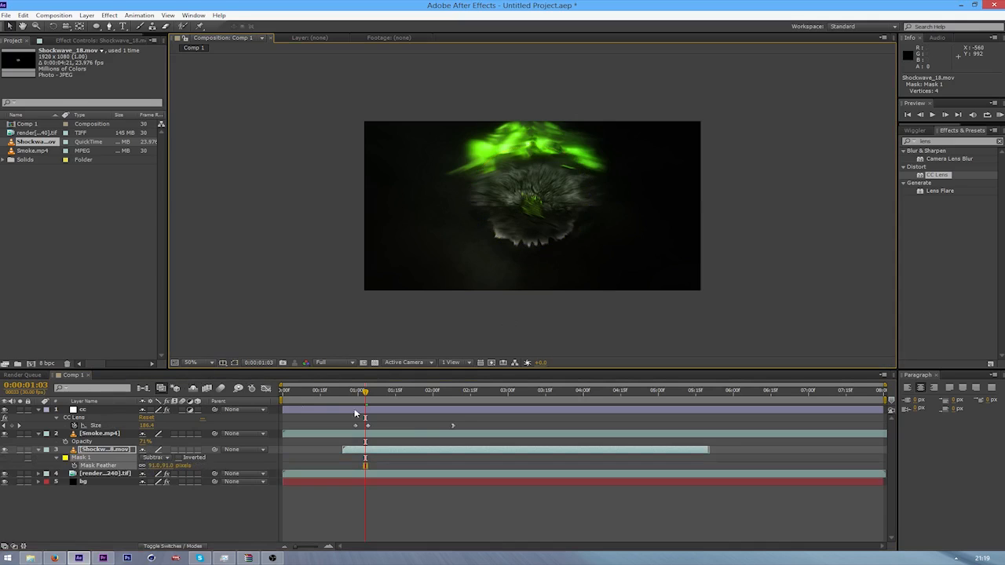
At 0:00:01:16, nudge the Shockwave_18 layer upward to about 640, 348, and preview the shockwave from 0:00:00:21
key("space")
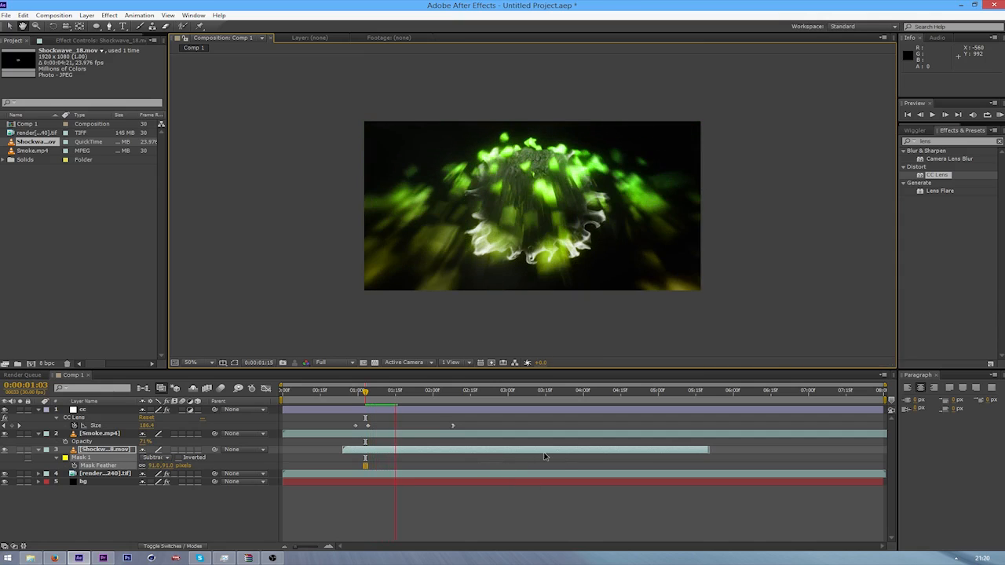
left_click(108, 449)
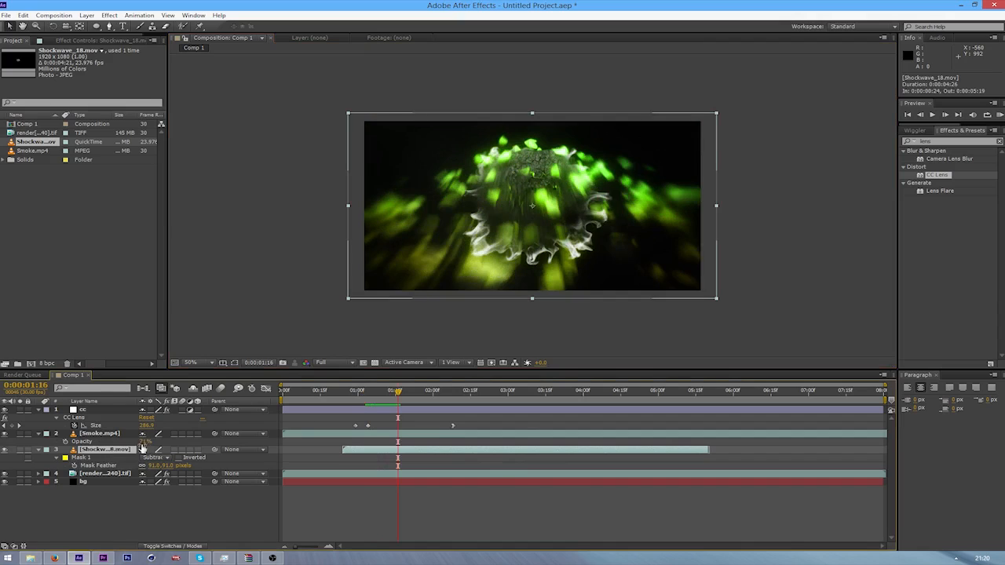
key("Up")
key("Up")
key("Up")
key("Up")
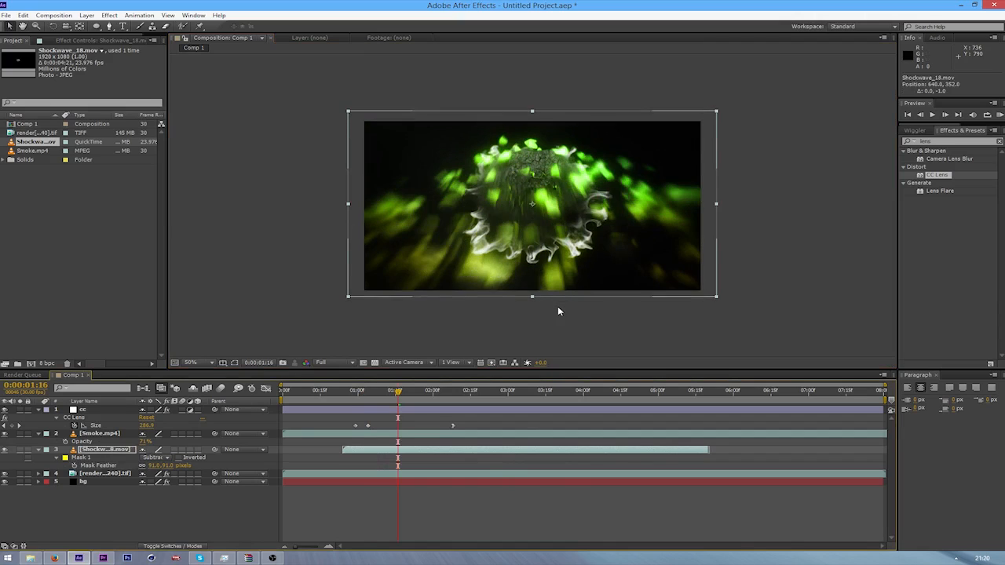
key("Up")
key("Up")
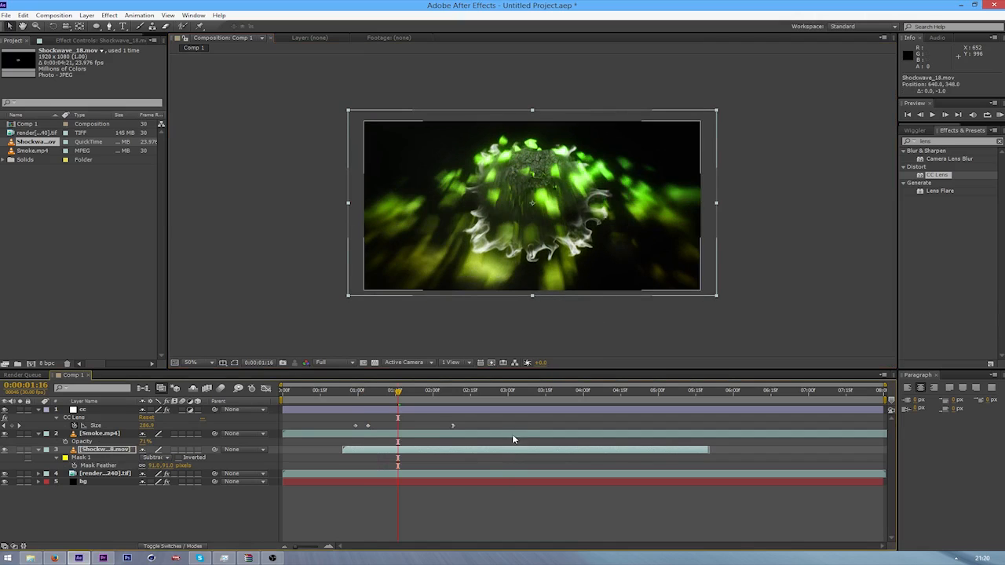
key("Up")
key("Up")
left_click_drag(398, 392, 336, 412)
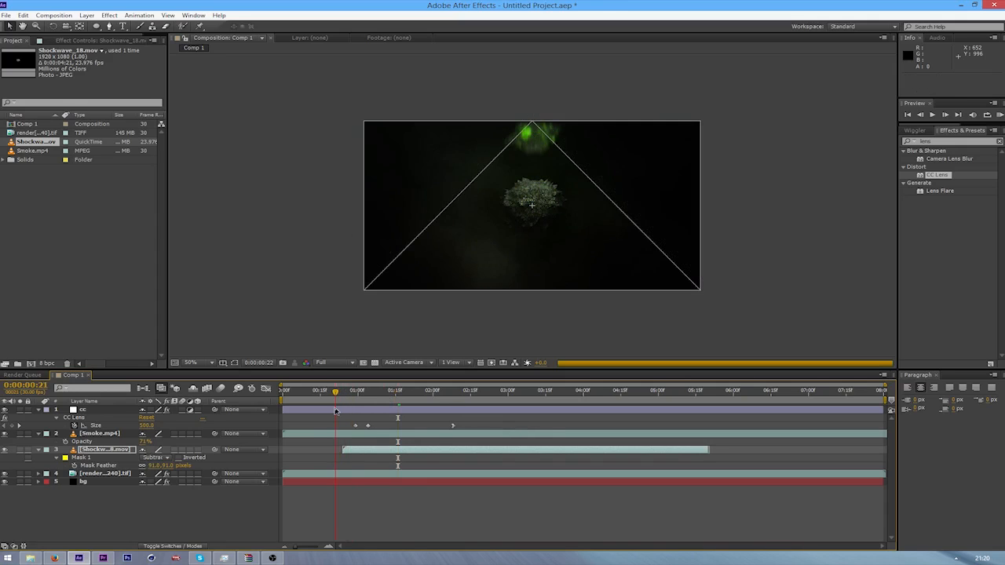
key("space")
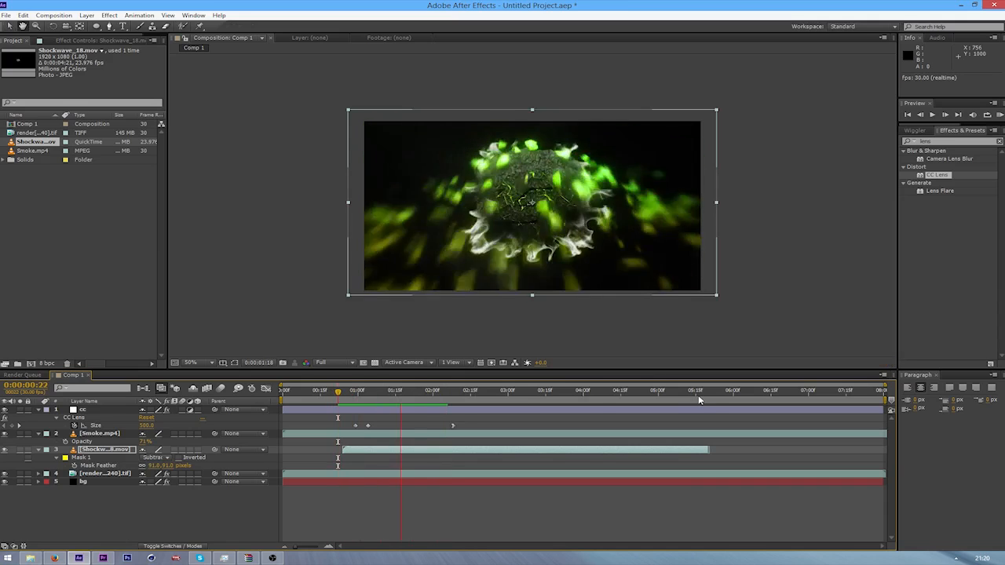
Find the Tint effect under Color Correction and apply it to the Shockwave_18 layer
double_click(960, 142)
type("tint")
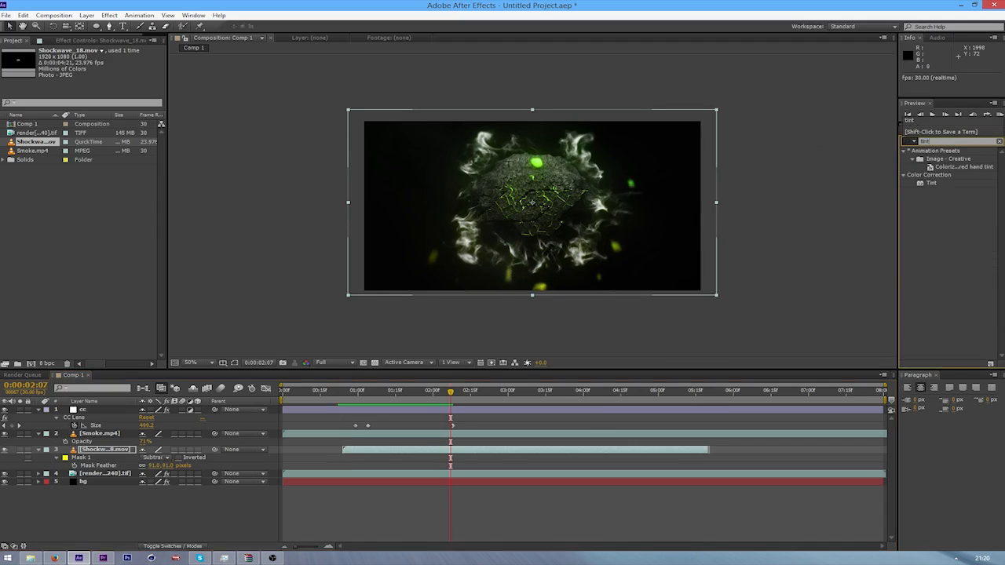
left_click_drag(922, 182, 98, 451)
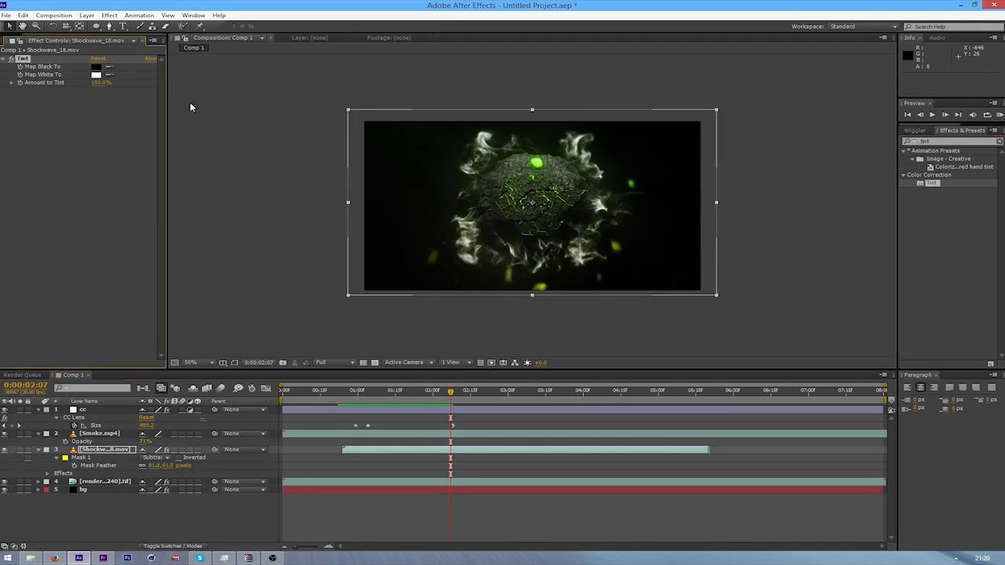
Set the Tint effect's Map White To color to bright green 13FF01, with Amount to Tint at 100%
left_click(96, 75)
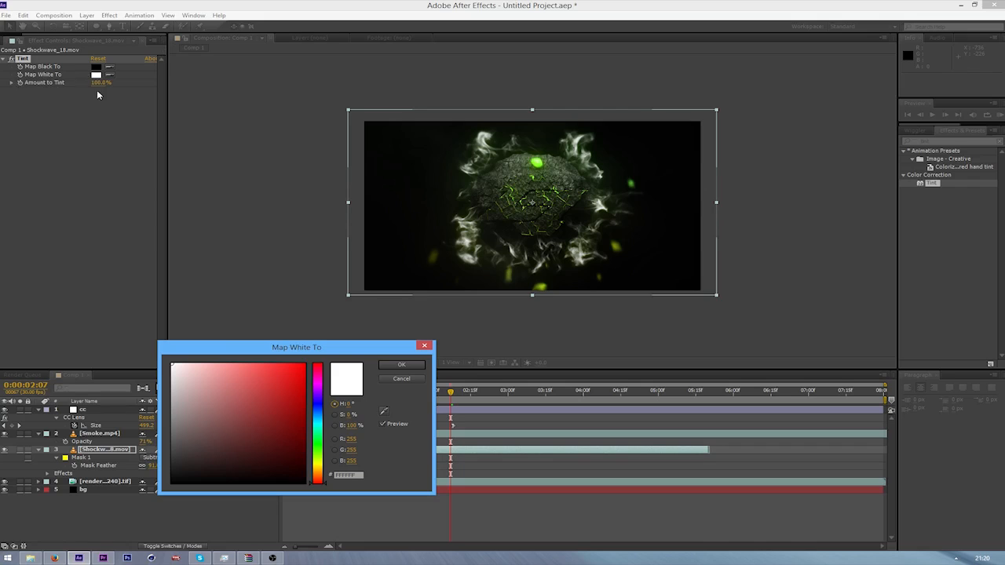
left_click_drag(320, 464, 321, 441)
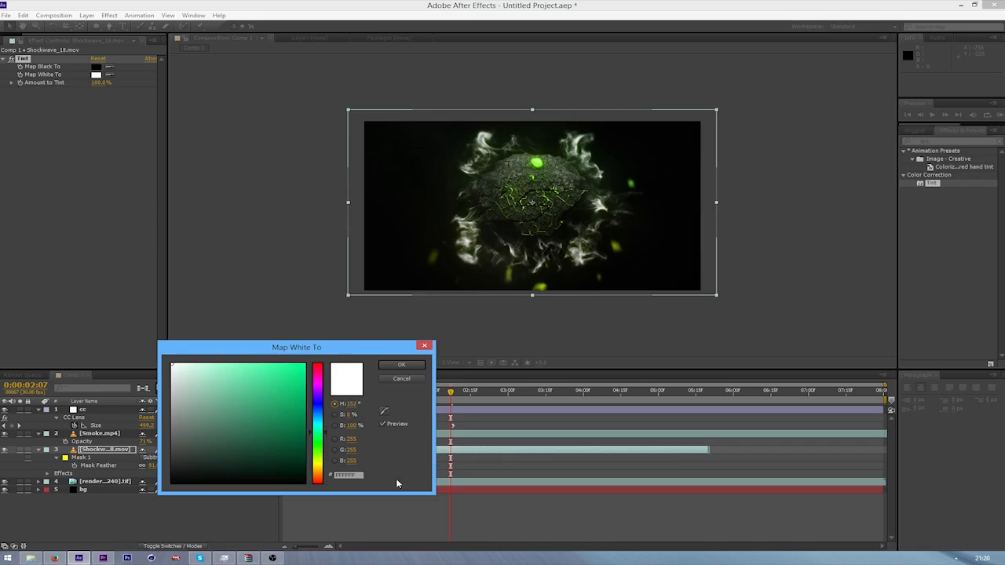
mouse_move(321, 437)
left_mouse_down()
mouse_move(321, 428)
mouse_move(320, 472)
mouse_move(323, 449)
left_mouse_up()
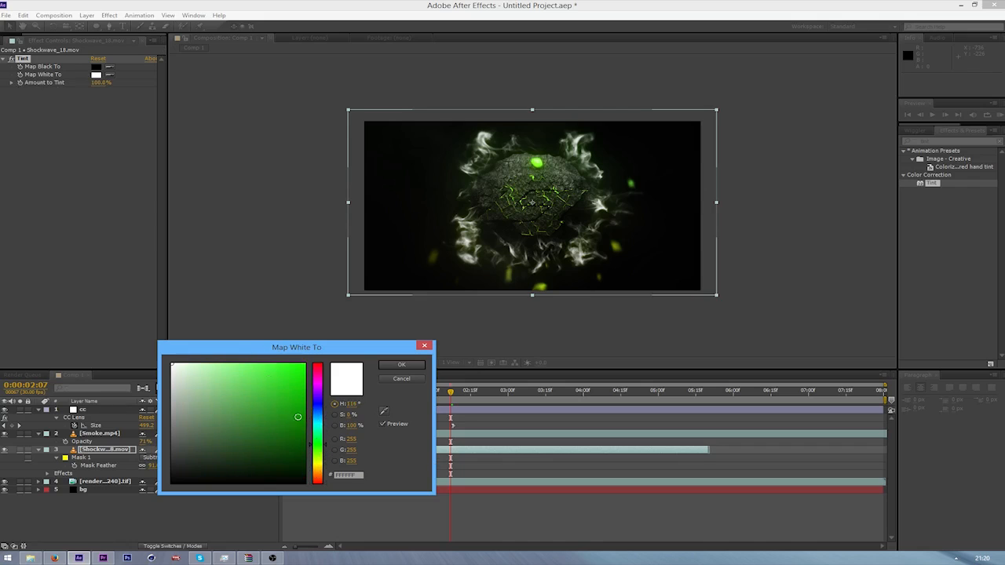
mouse_move(298, 418)
left_mouse_down()
mouse_move(314, 357)
mouse_move(333, 339)
left_mouse_up()
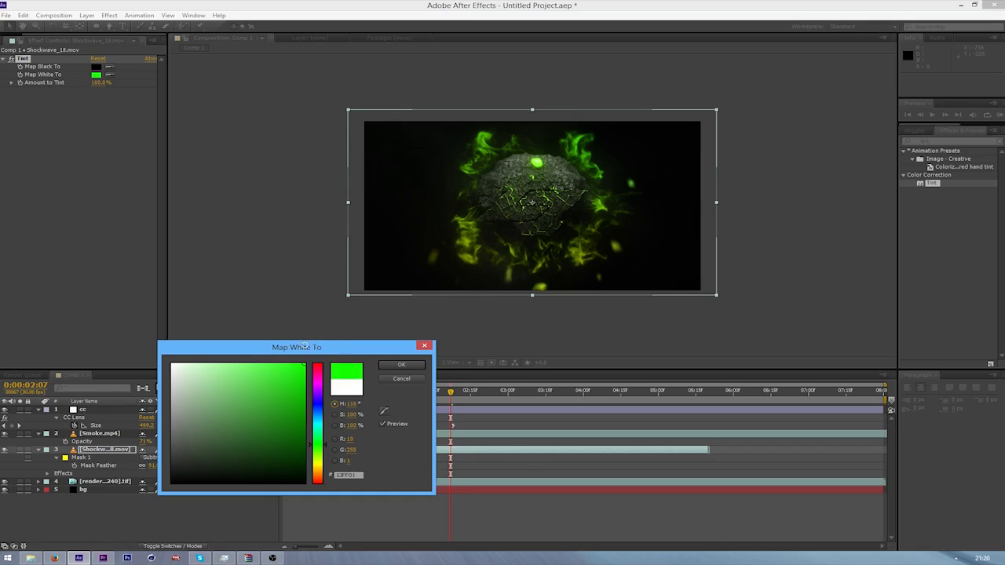
left_click(402, 366)
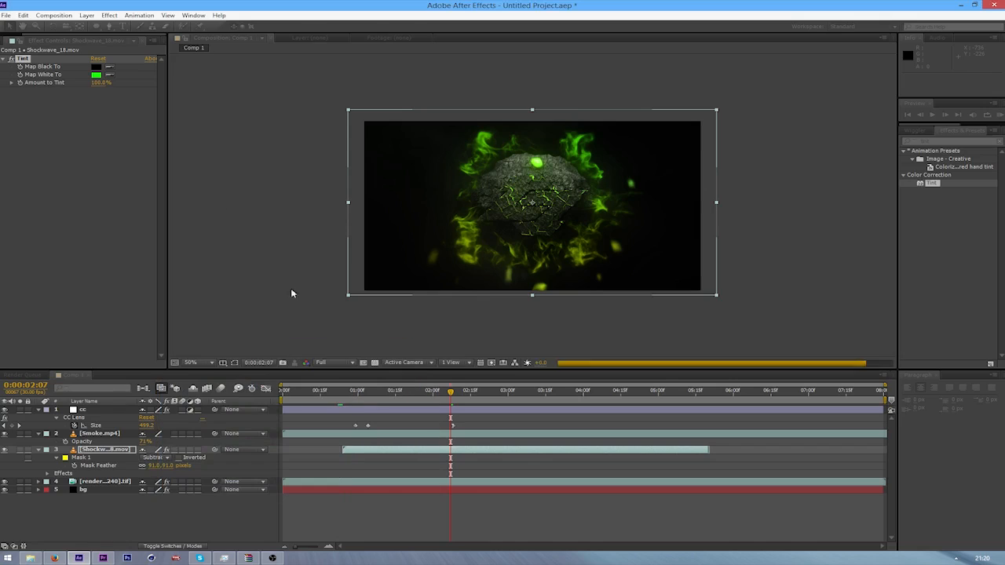
left_click_drag(102, 84, 92, 93)
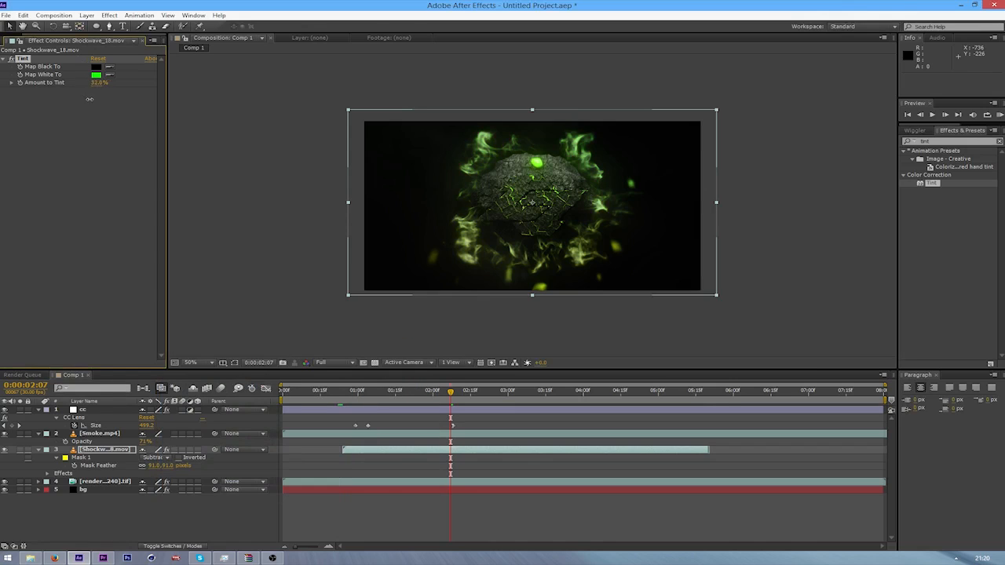
left_click_drag(109, 103, 176, 92)
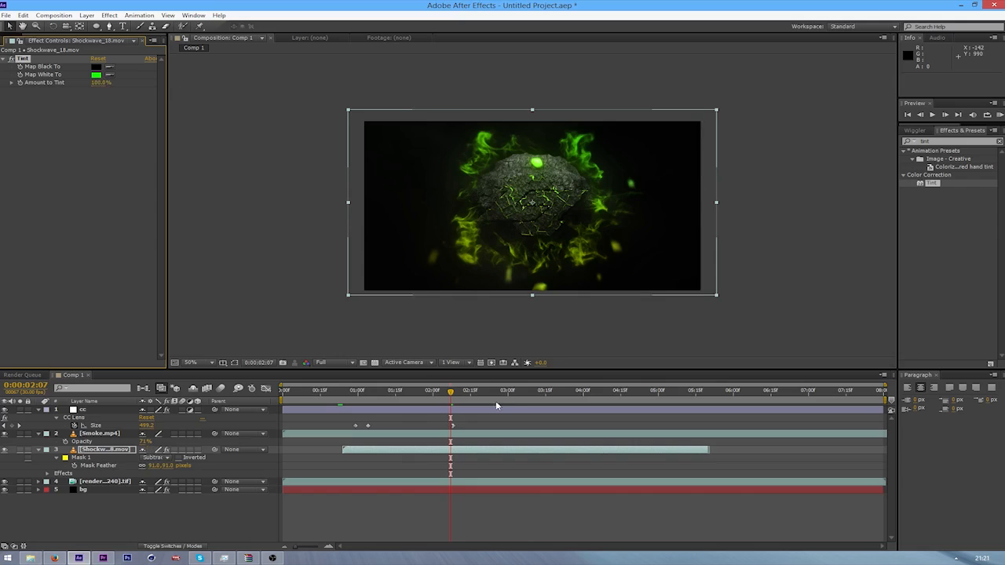
Set the Shockwave_18 layer's Opacity to 42% and collapse its properties
key("t")
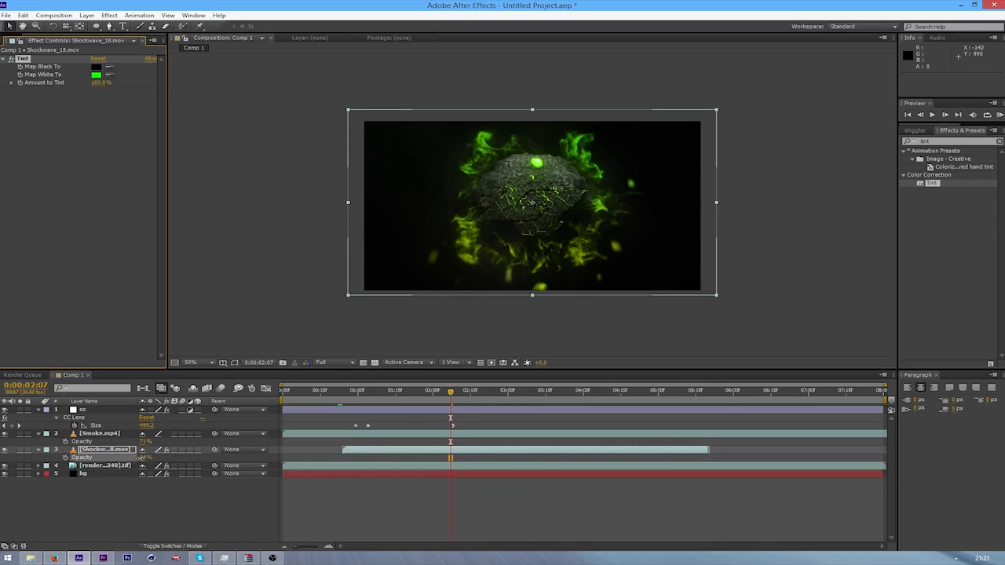
left_click_drag(141, 458, 130, 458)
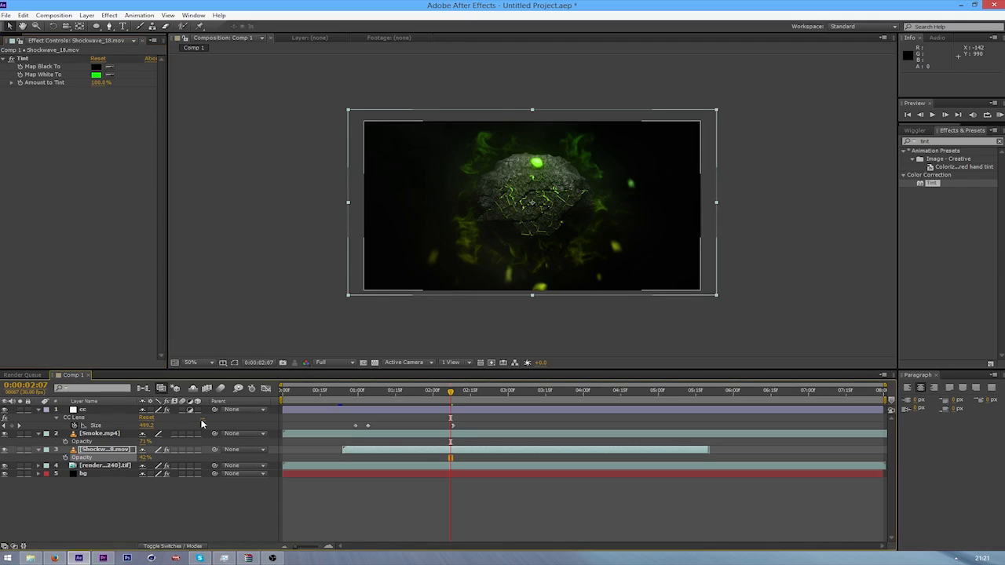
left_click(39, 450)
Preview the fainter shockwave around 0:00:02:04 and again from 0:00:00:24
key("space")
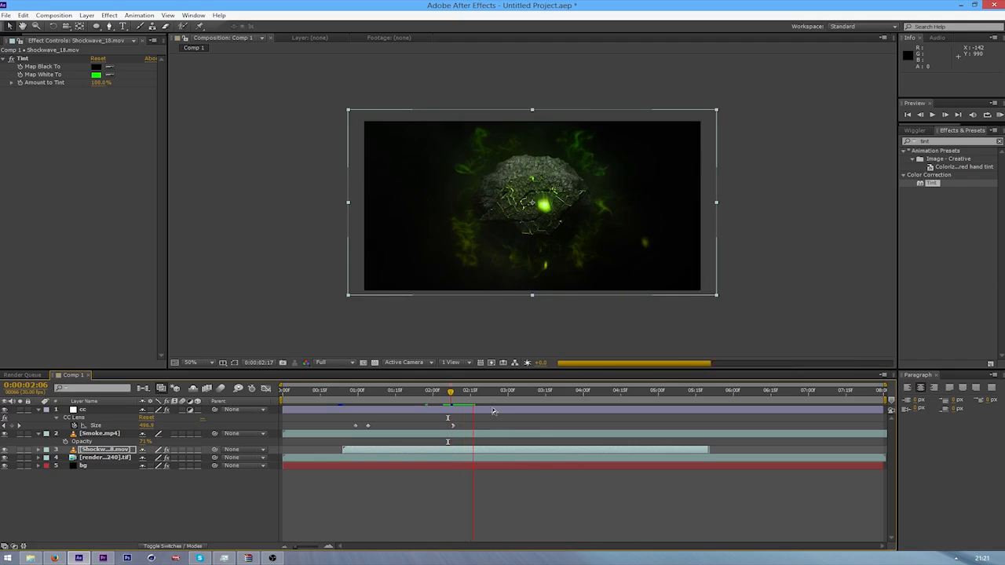
left_click(443, 392)
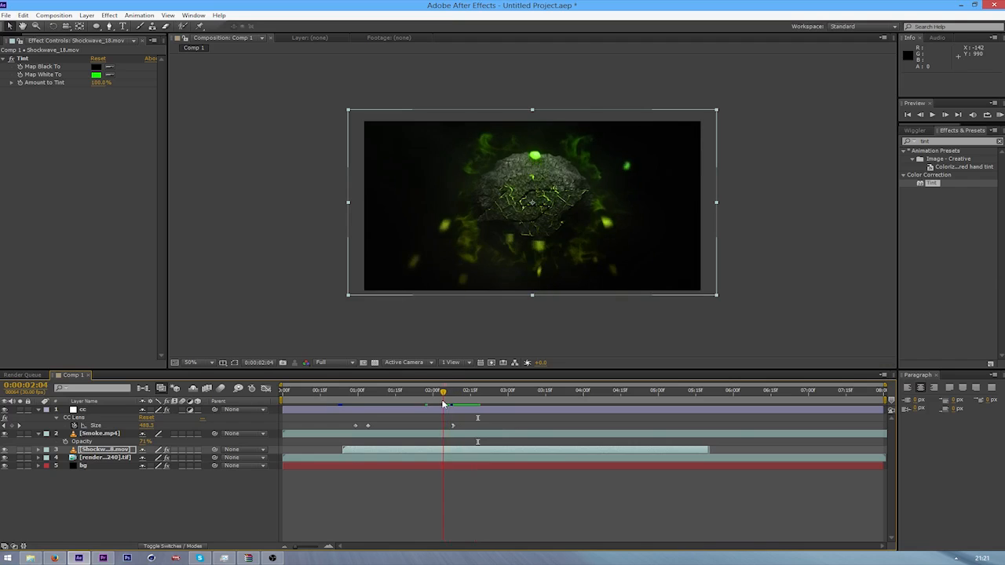
key("KP_0")
key("space")
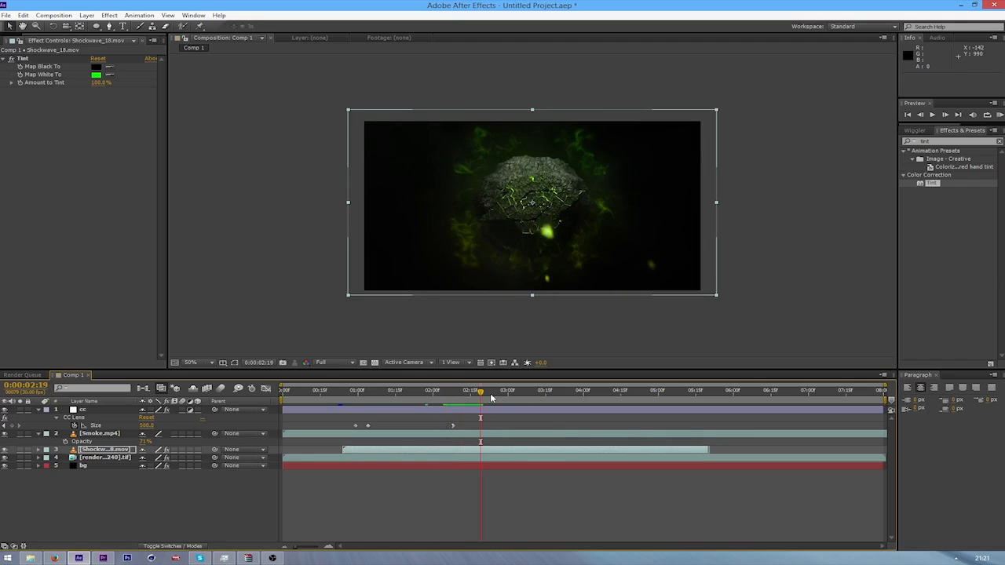
left_click_drag(482, 393, 340, 404)
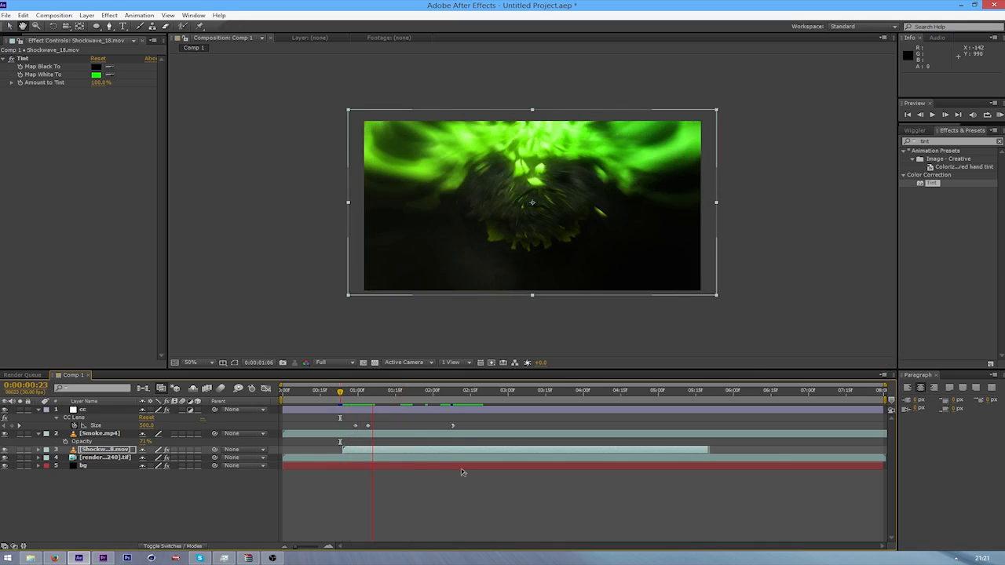
left_click(337, 397)
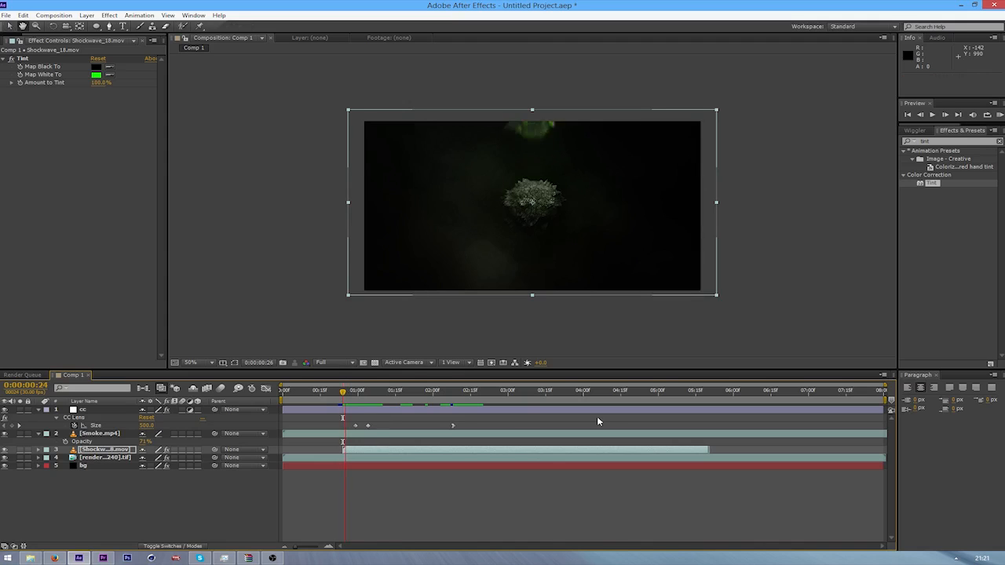
key("space")
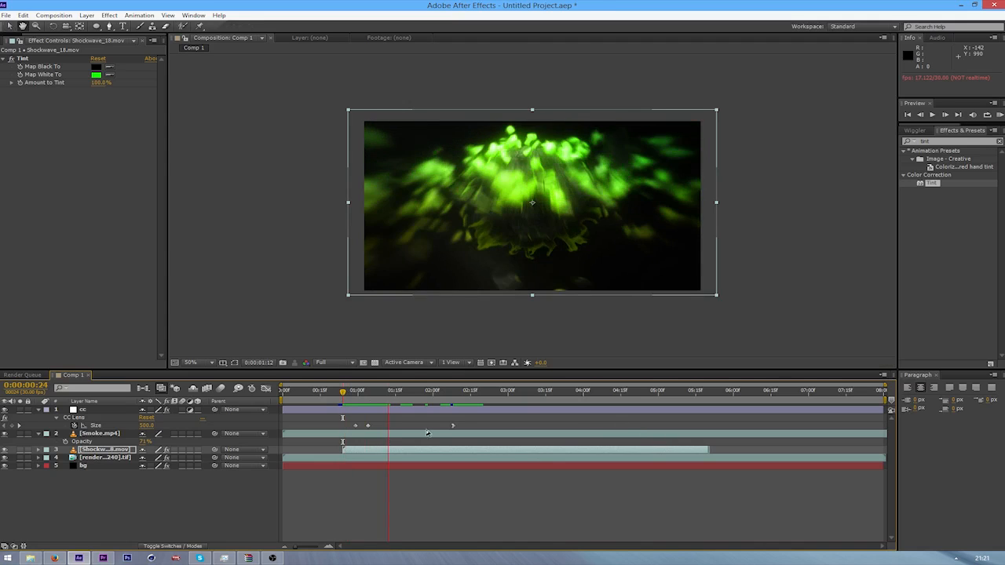
key("space")
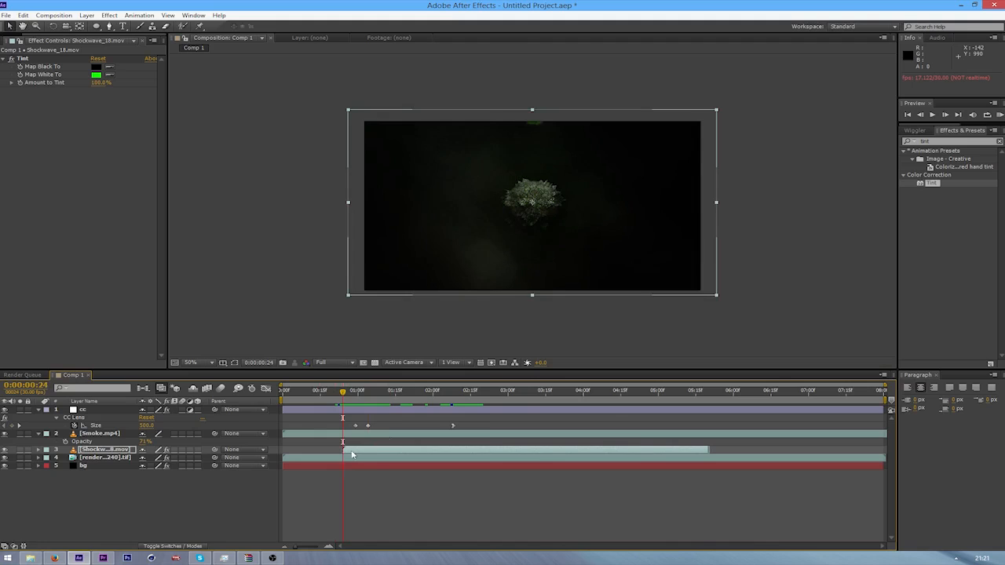
Enable time remapping on the Shockwave_18 layer, add a Time Remap keyframe at 0:00:02:14, and move it to 0:00:01:10
right_click(352, 454)
mouse_move(467, 161)
left_click(562, 161)
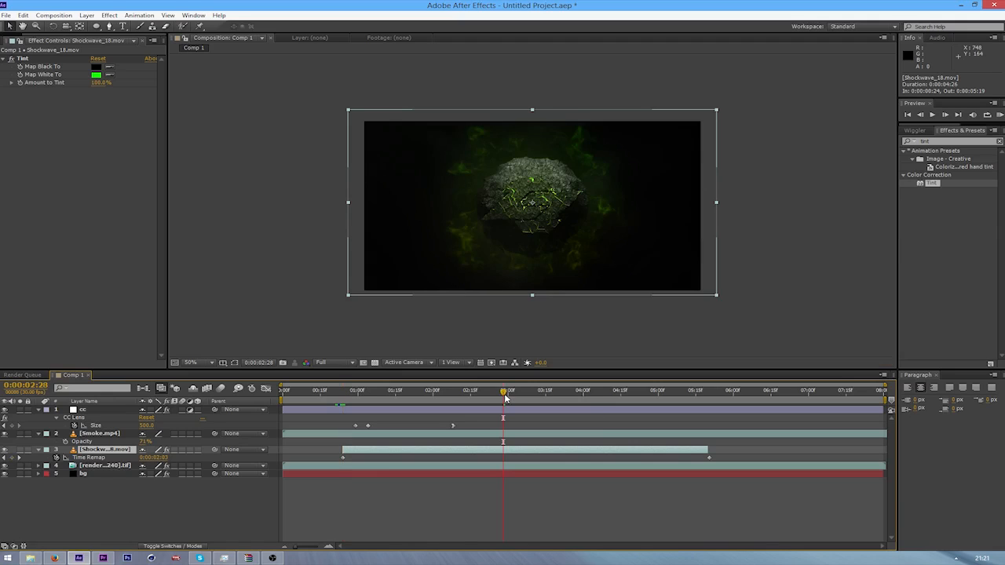
left_click_drag(497, 397, 466, 411)
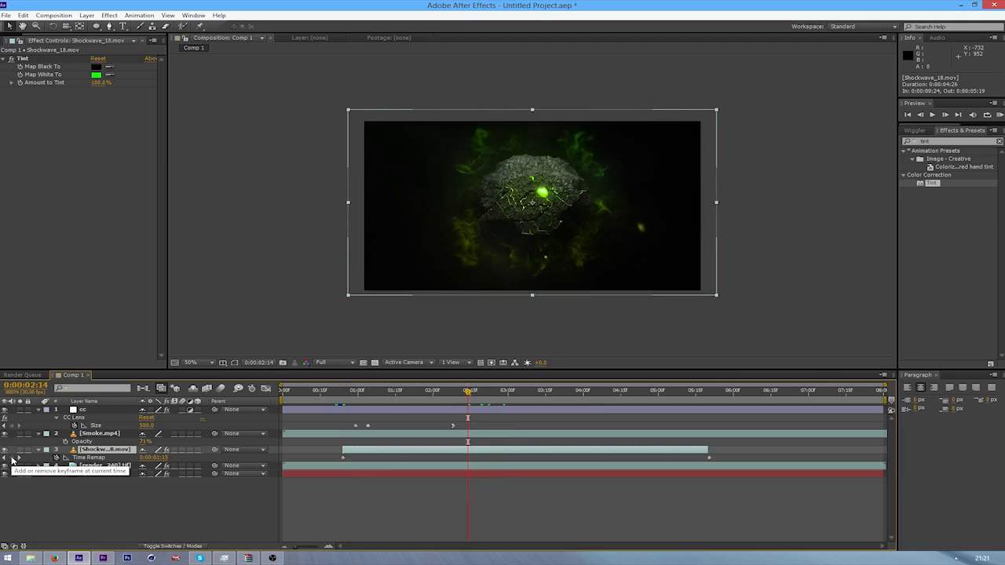
left_click(12, 459)
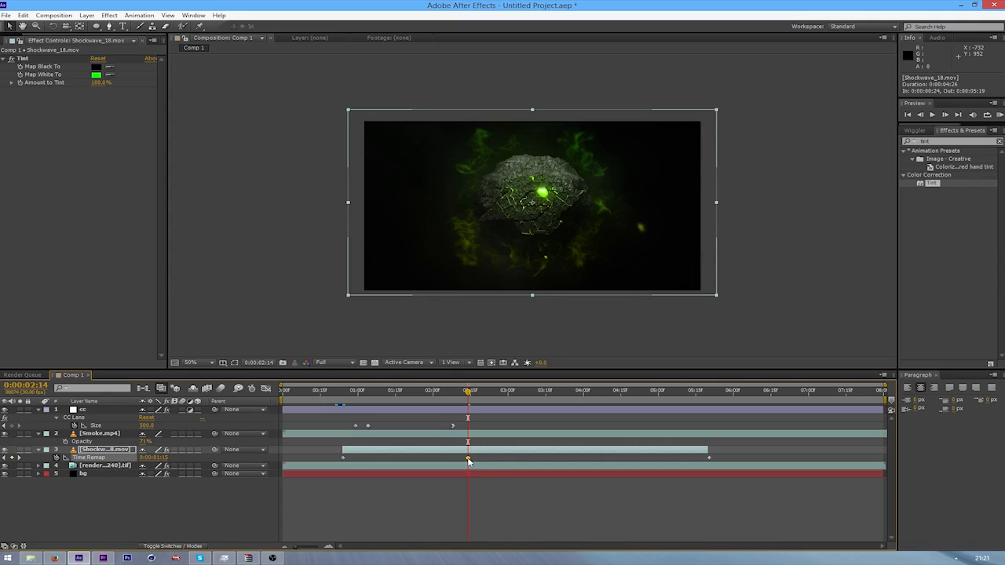
left_click_drag(468, 461, 382, 461)
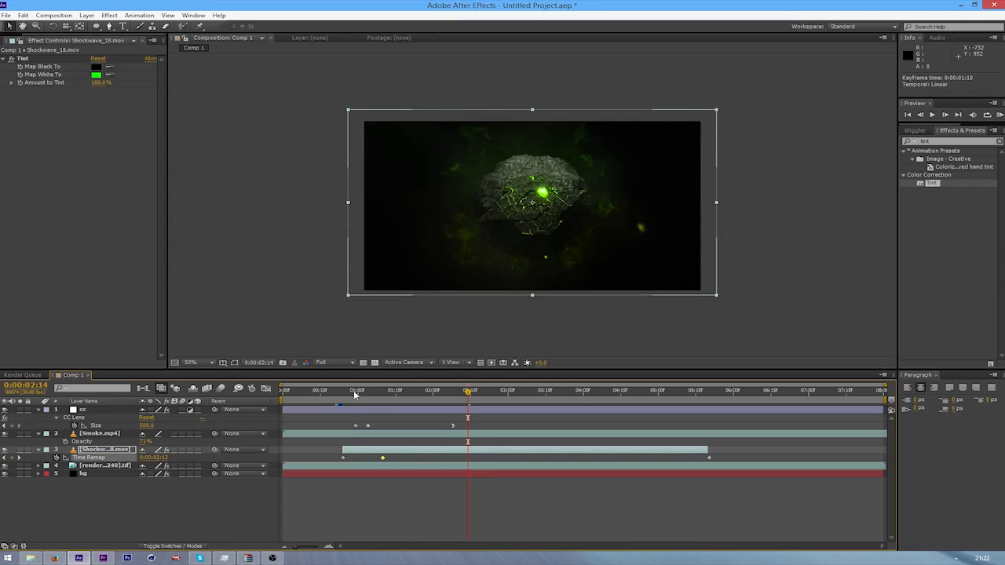
Preview the sped-up shockwave, then shift the Shockwave_18 layer four frames later so it starts at 0:00:00:28
left_click_drag(354, 390, 337, 403)
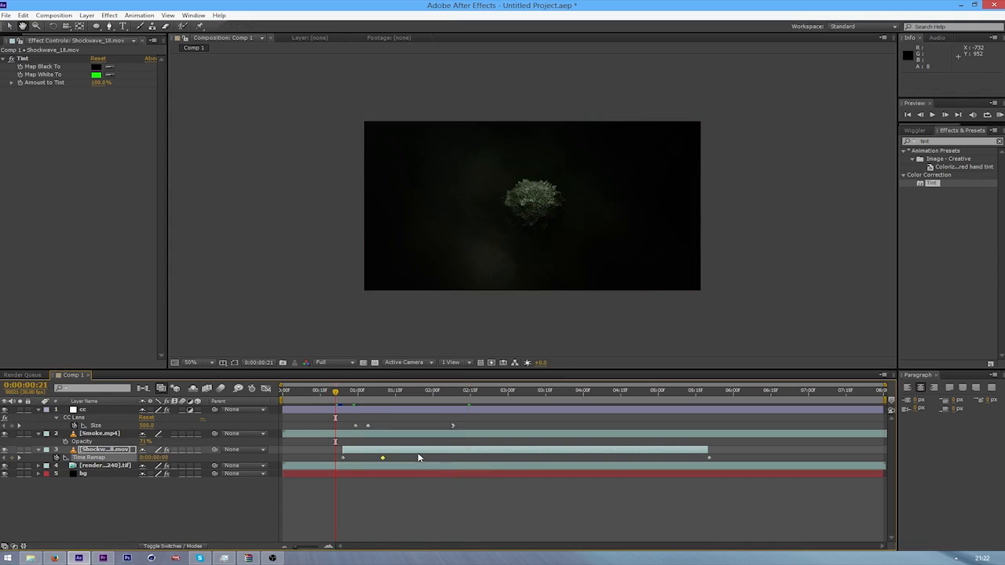
key("space")
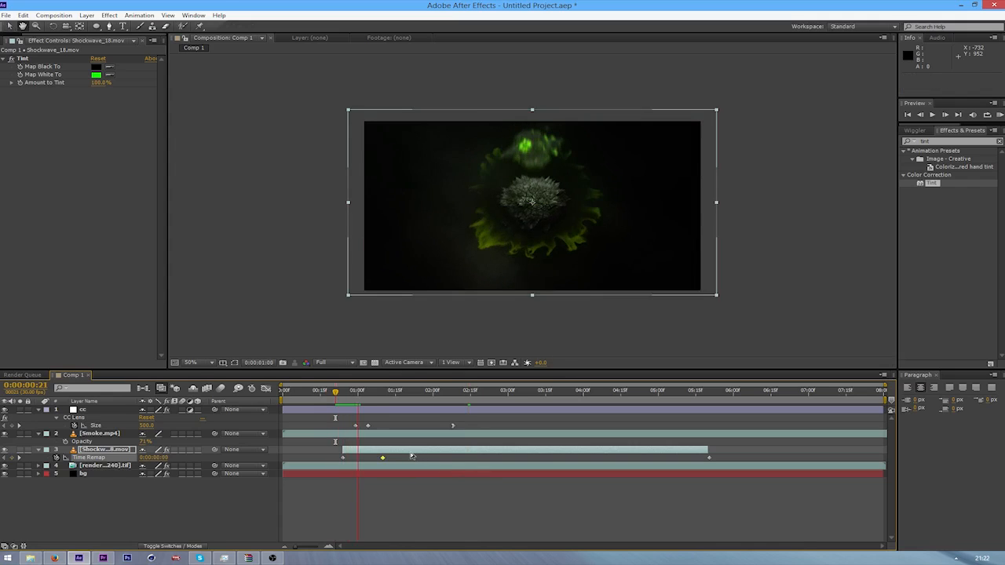
left_click(340, 400)
key("space")
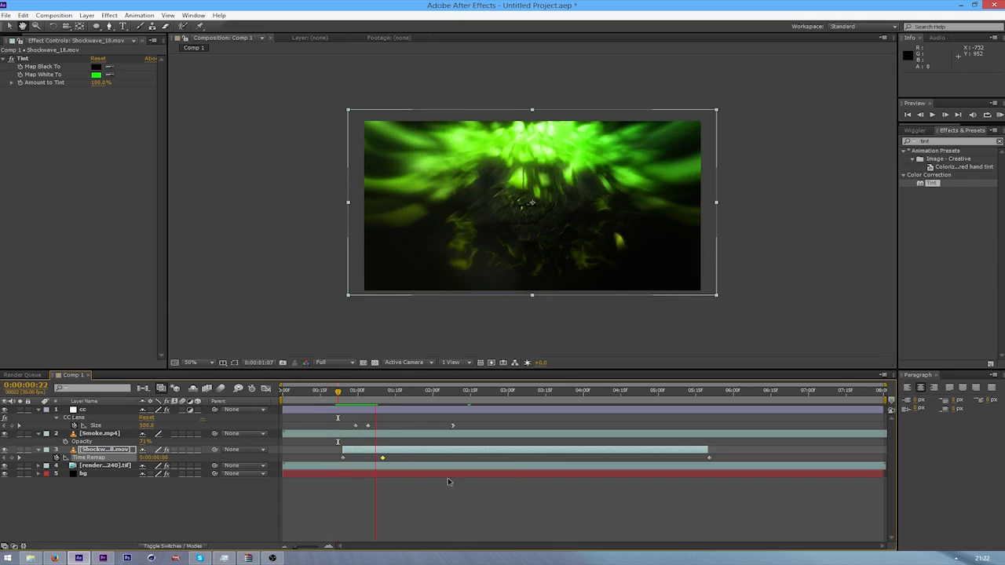
left_click_drag(391, 458, 400, 452)
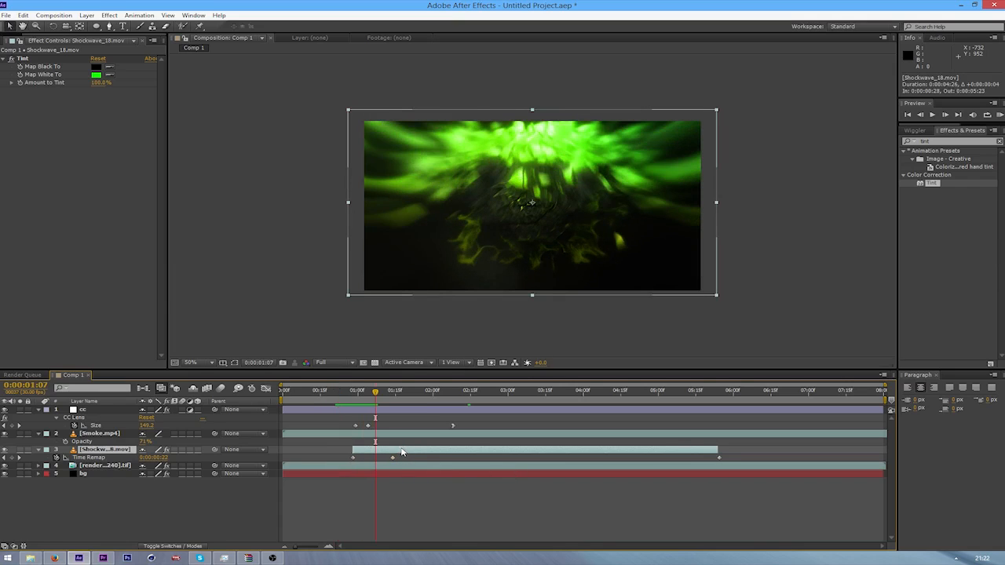
left_click(347, 398)
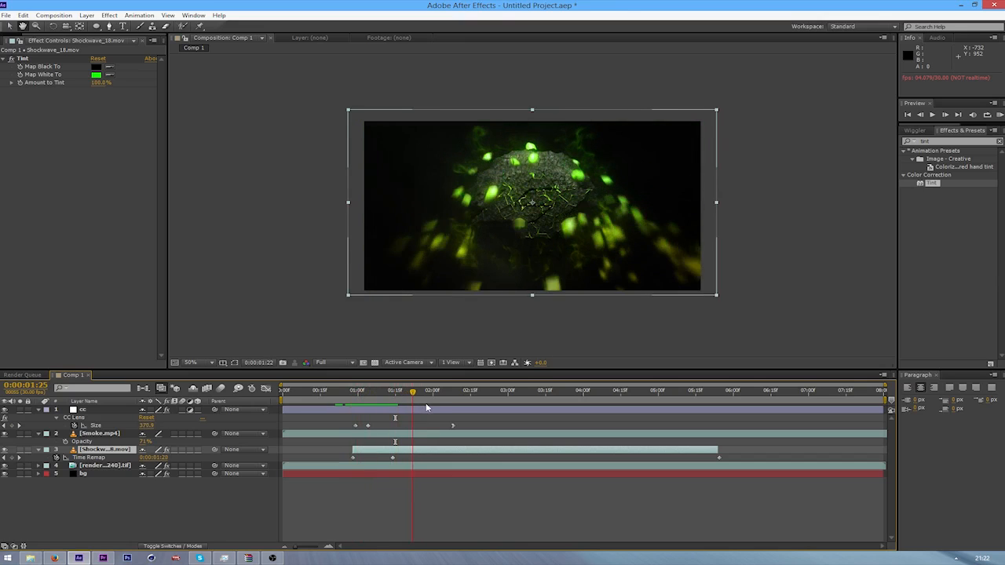
Fade out the Shockwave_18 layer with Opacity keyframes of 42% at 0:00:05:17 and 0% at 0:00:05:24, and preview from 0:00:00:27
left_click_drag(440, 406, 700, 419)
left_click(693, 458)
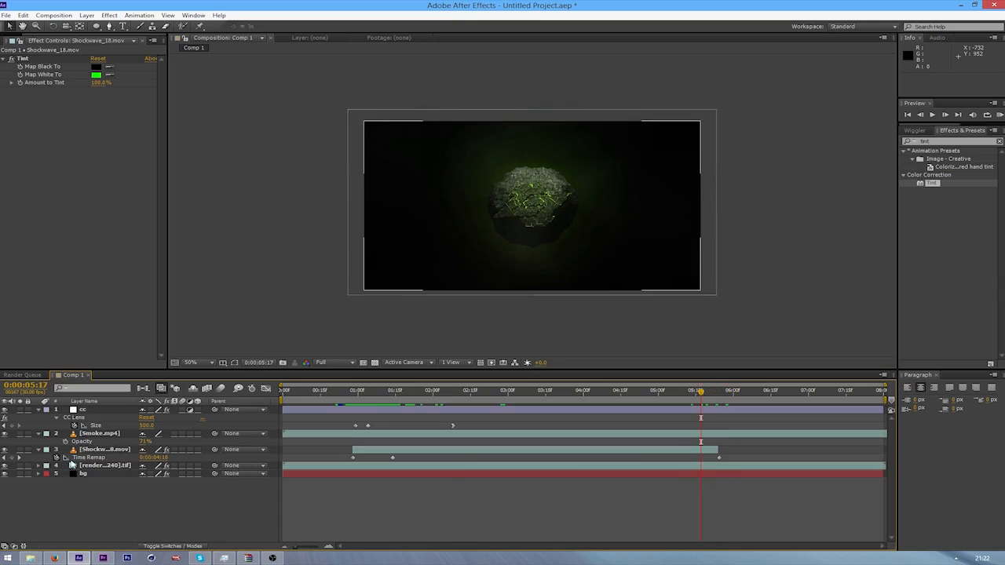
left_click(99, 450)
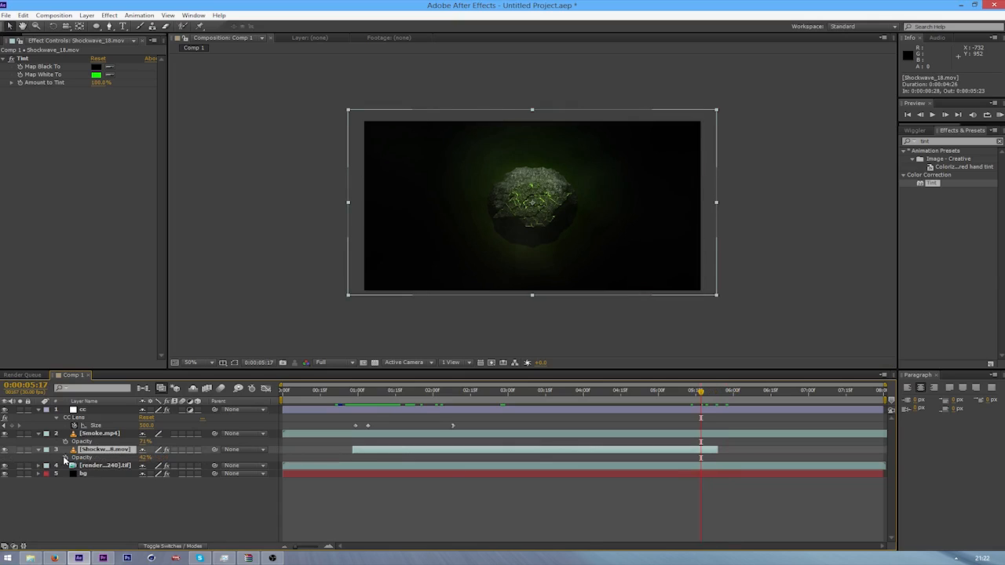
left_click(65, 458)
left_click_drag(715, 395, 718, 396)
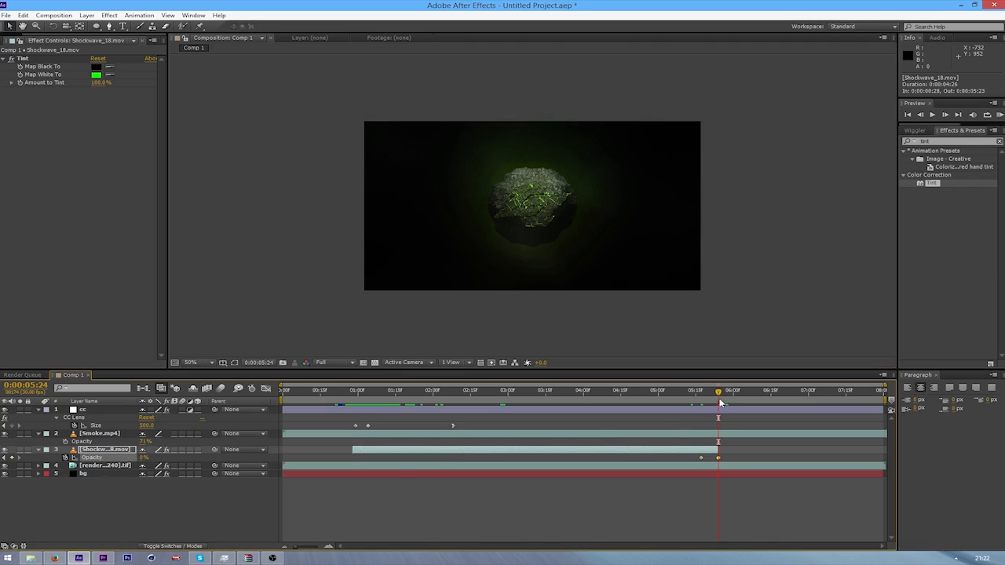
left_click_drag(721, 403, 351, 428)
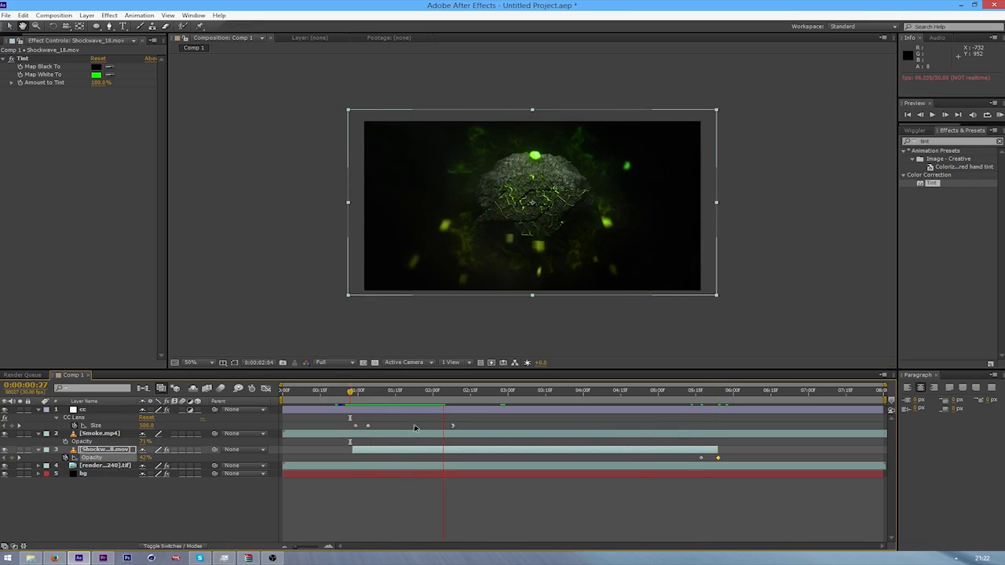
left_click(351, 403)
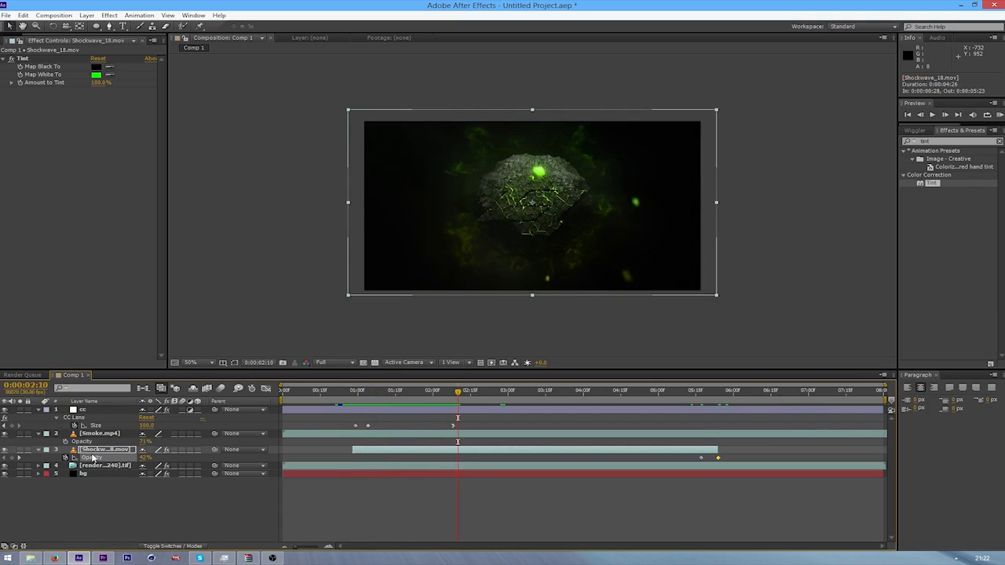
Move the Shockwave_18 layer's middle Time Remap keyframe to 0:00:01:29 and preview from 0:00:00:26
key("ctrl+alt+t")
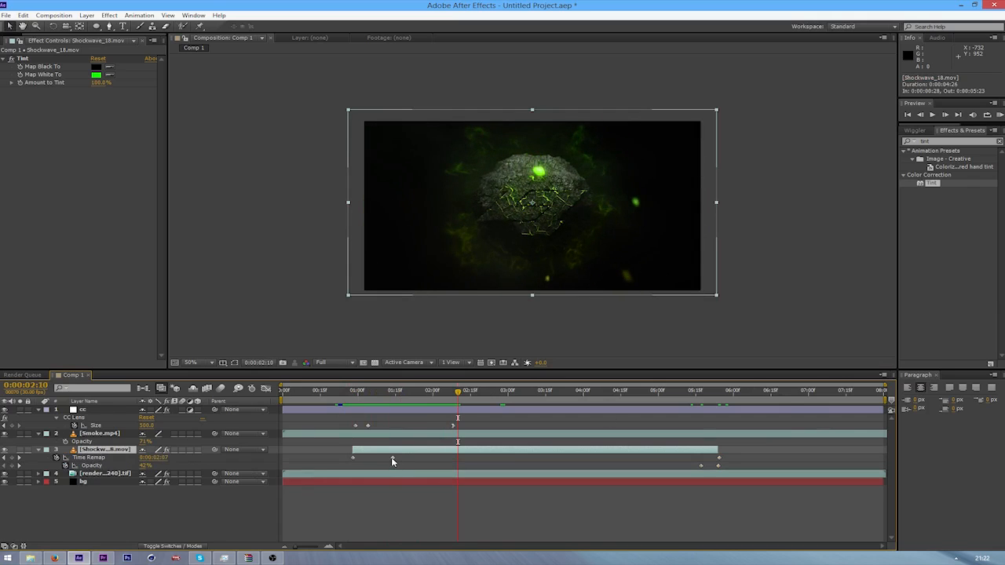
left_click_drag(393, 459, 431, 464)
left_click_drag(371, 392, 349, 410)
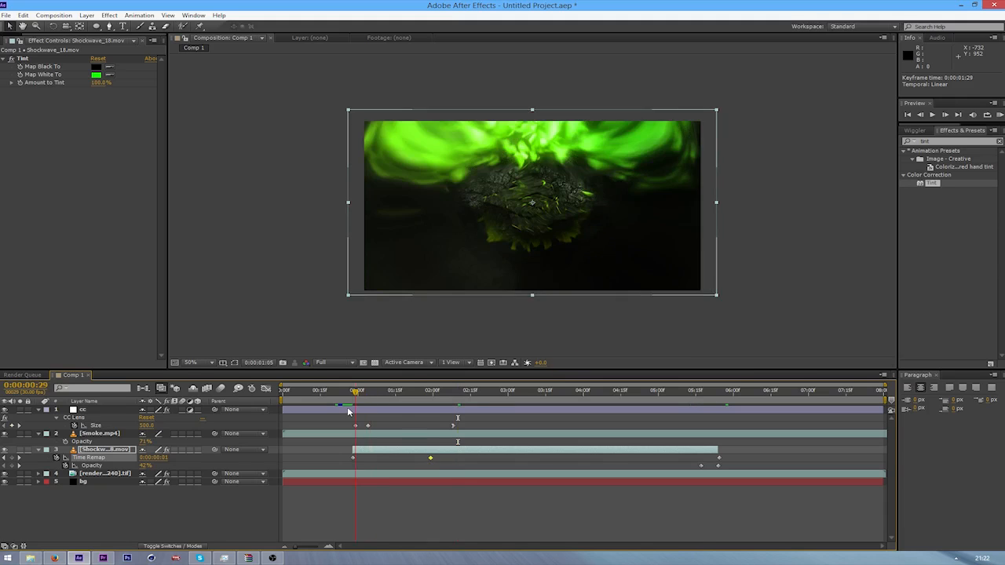
key("KP_0")
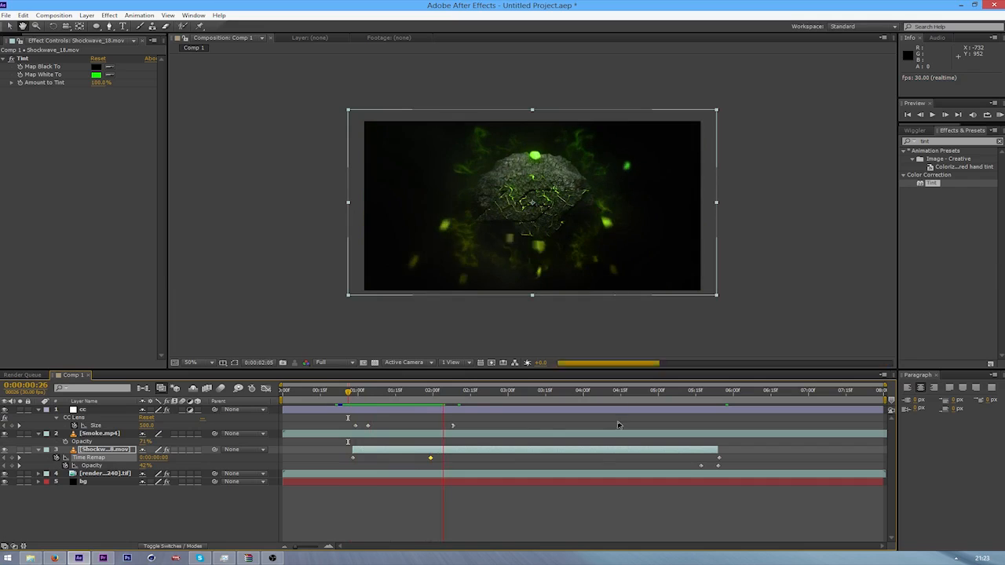
left_click_drag(422, 404, 388, 420)
left_click(270, 561)
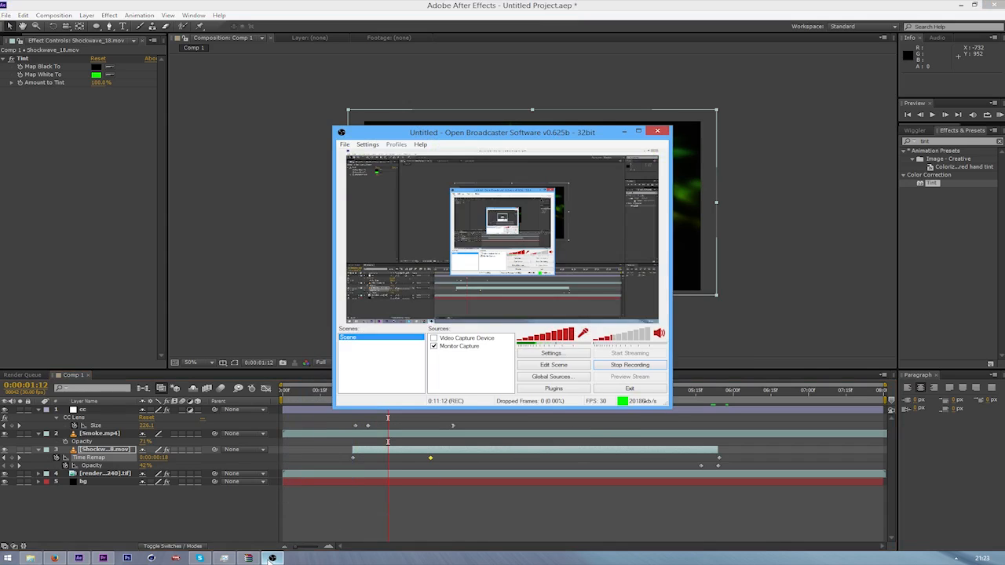
left_click(271, 561)
Preview the retimed shockwave from 0:00:00:25 to 0:00:02:10
left_click_drag(388, 392, 345, 408)
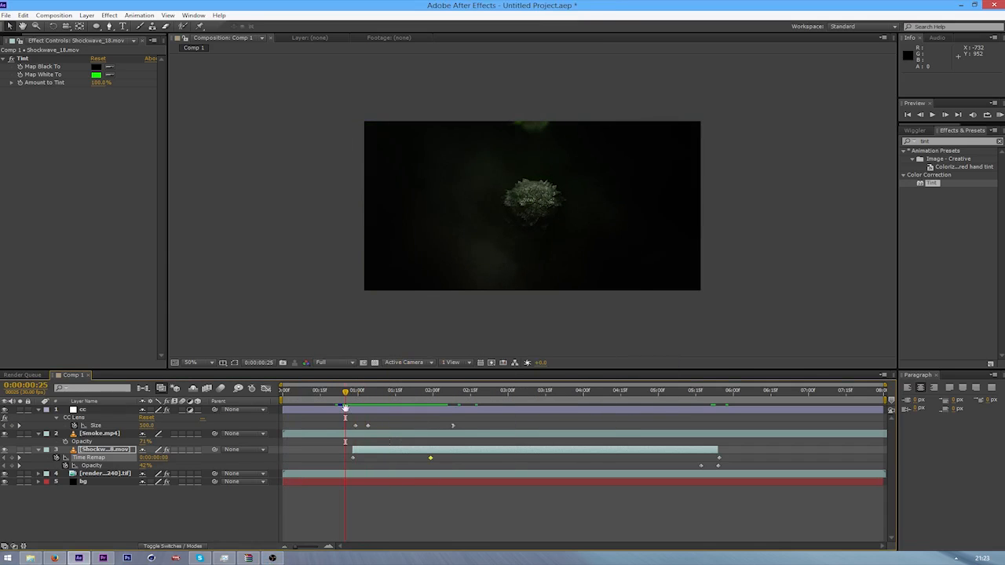
key("space")
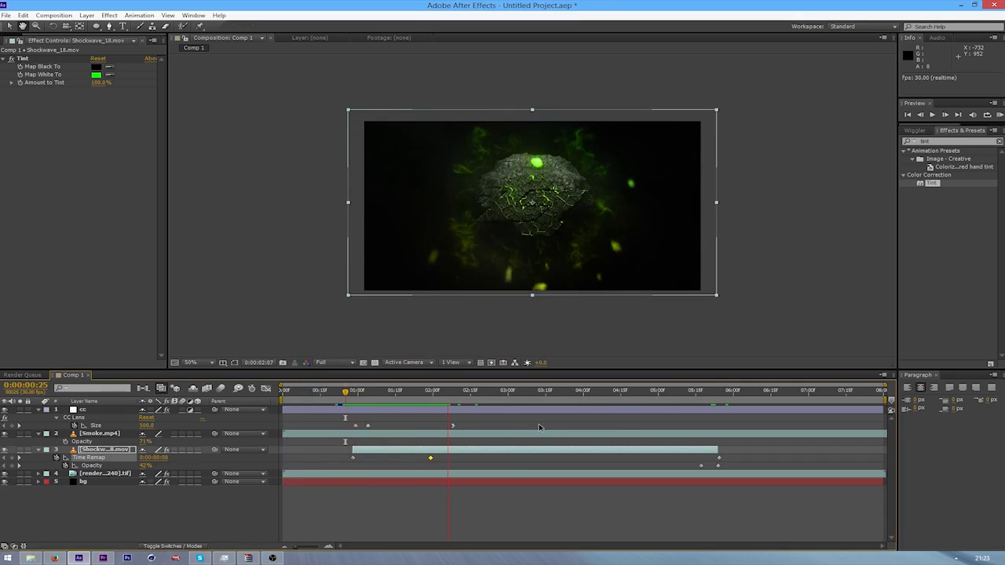
key("space")
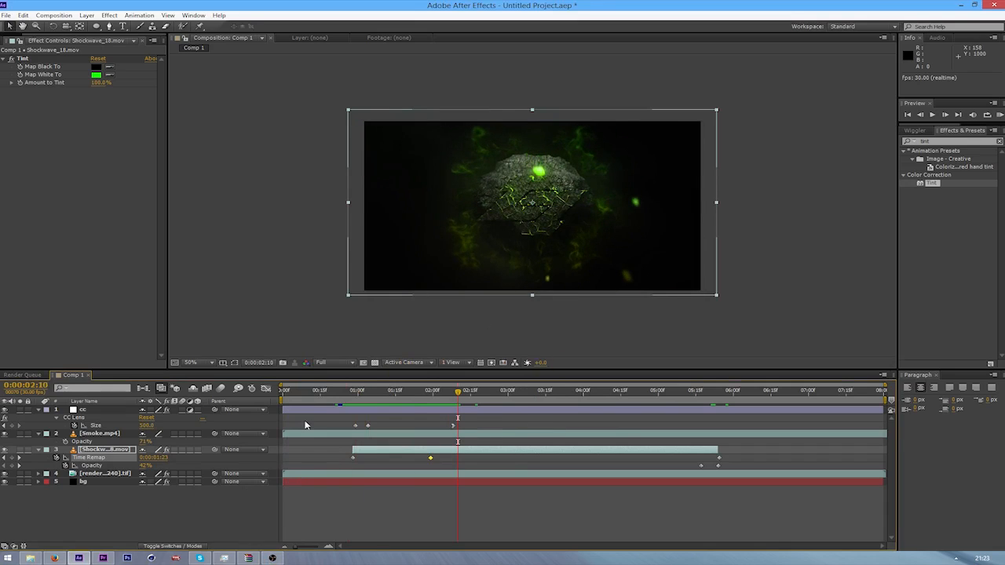
Collapse the properties of the Shockwave_18 and Smoke.mp4 layers and add a new black solid above all layers
left_click(38, 450)
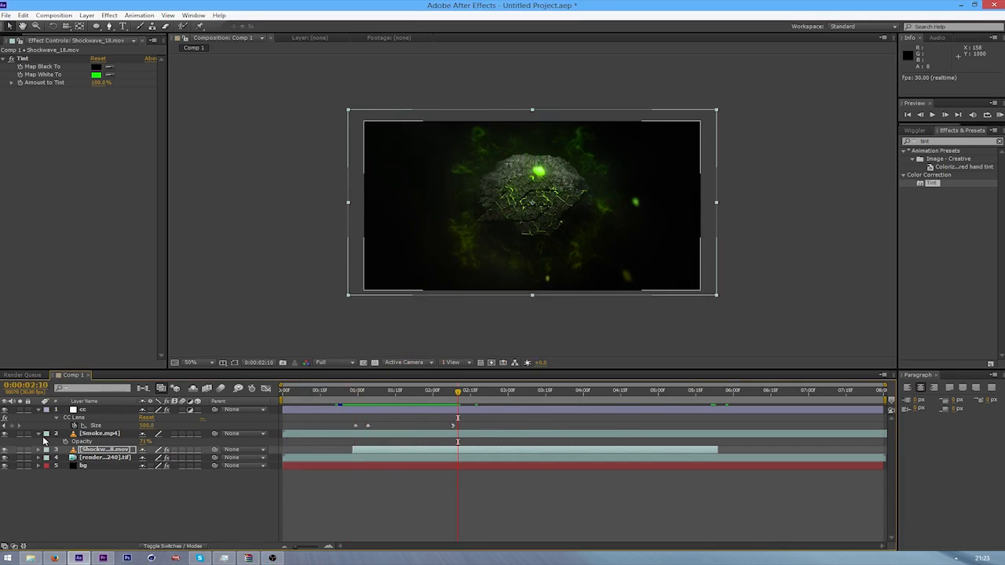
left_click(38, 433)
key("ctrl+y")
key("Return")
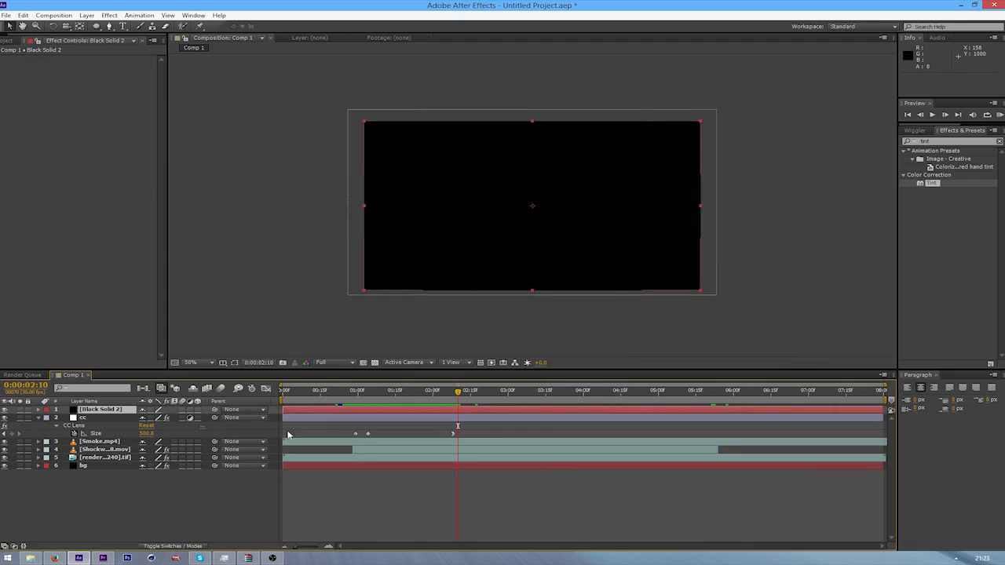
Search the effects for "optical" and apply Optical Flares to the new black solid
left_click(946, 141)
type("optiuc")
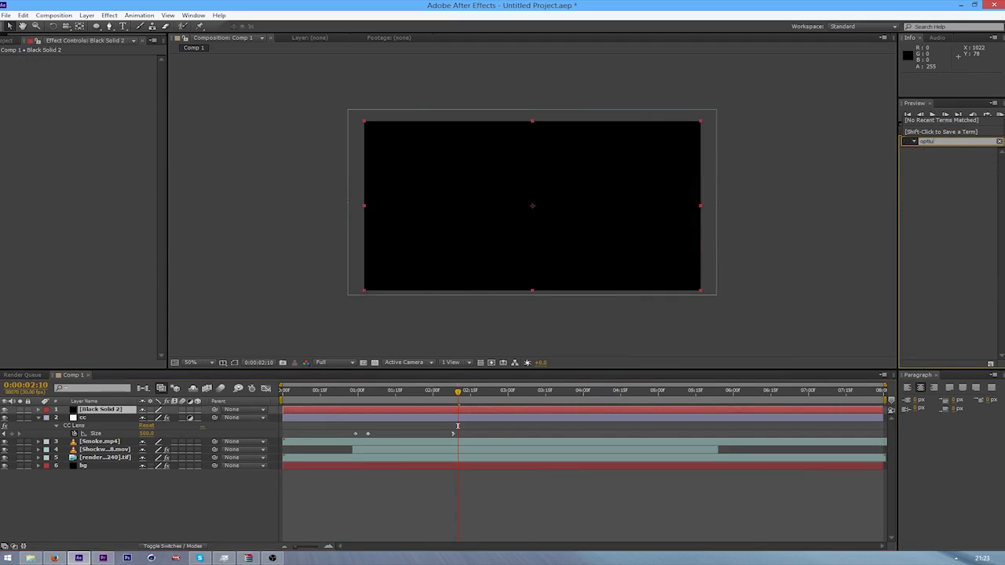
key("BackSpace")
type("cal")
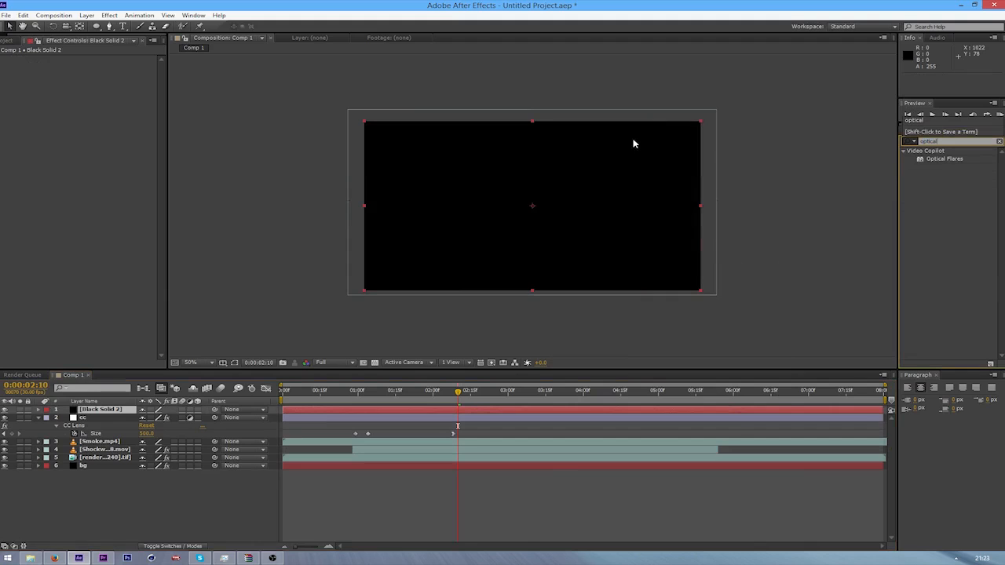
left_click_drag(948, 165, 164, 413)
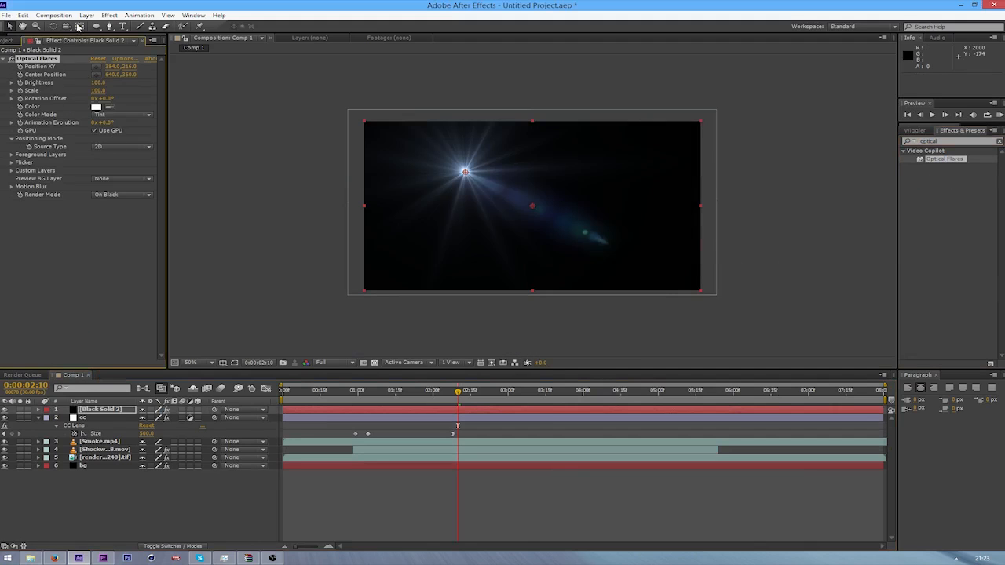
Clear the default Optical Flares stack and build the flare from a single Shimmer lens object
left_click(126, 60)
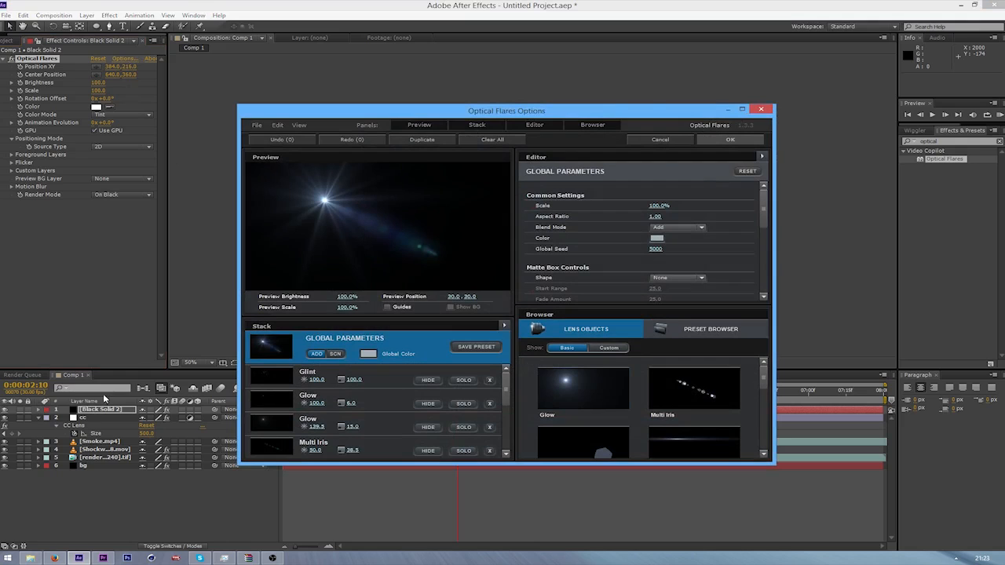
left_click_drag(479, 112, 423, 47)
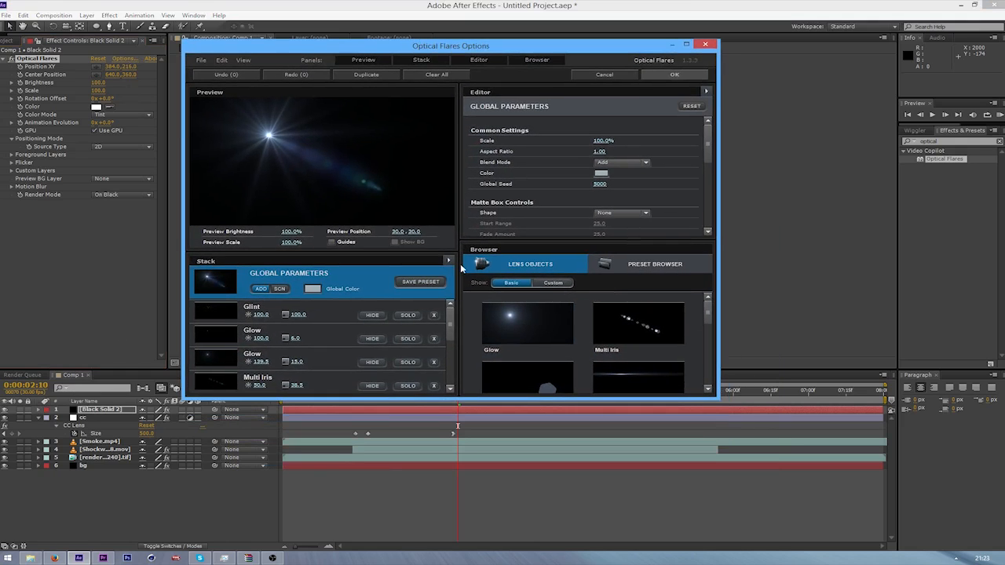
left_click(448, 259)
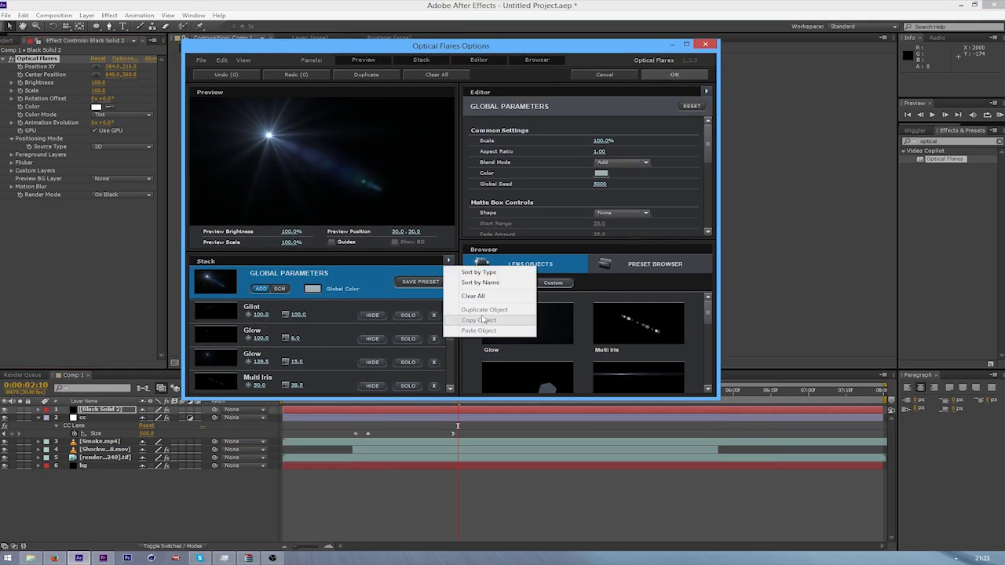
left_click(471, 300)
left_click(423, 238)
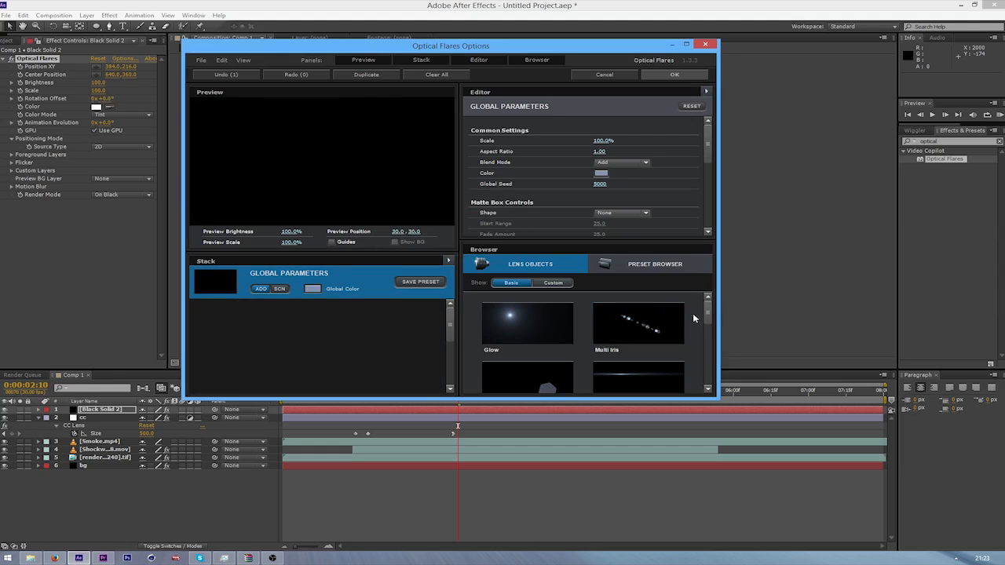
left_click_drag(705, 313, 706, 340)
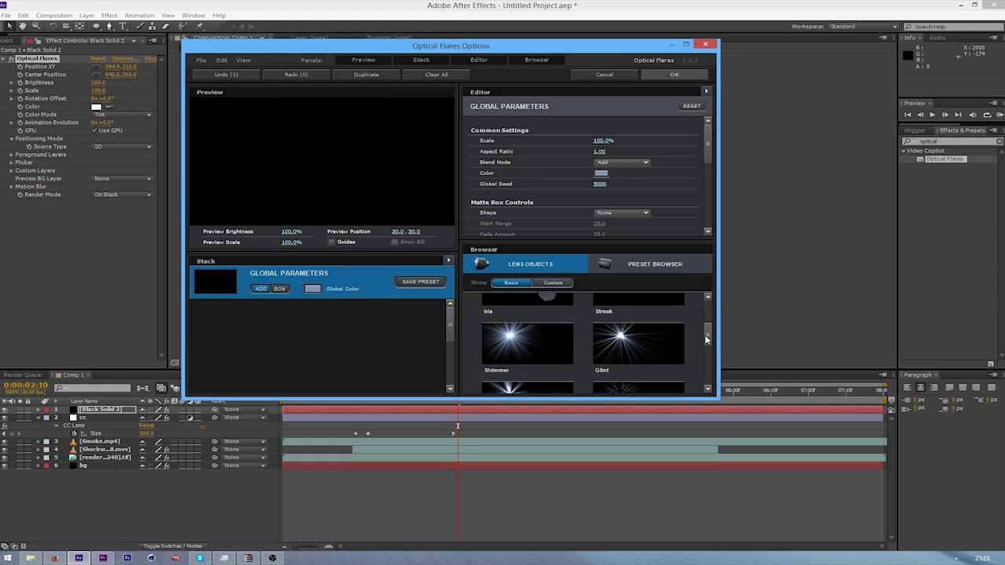
left_click(527, 344)
left_click(674, 75)
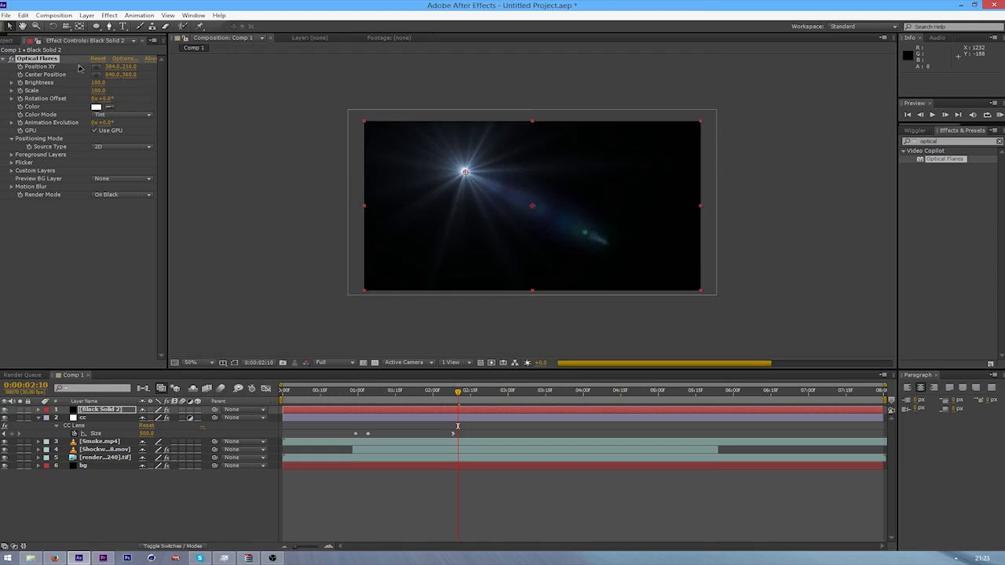
Set the Optical Flares Scale to 400 and move Black Solid 2 directly below the cc layer
left_click(98, 90)
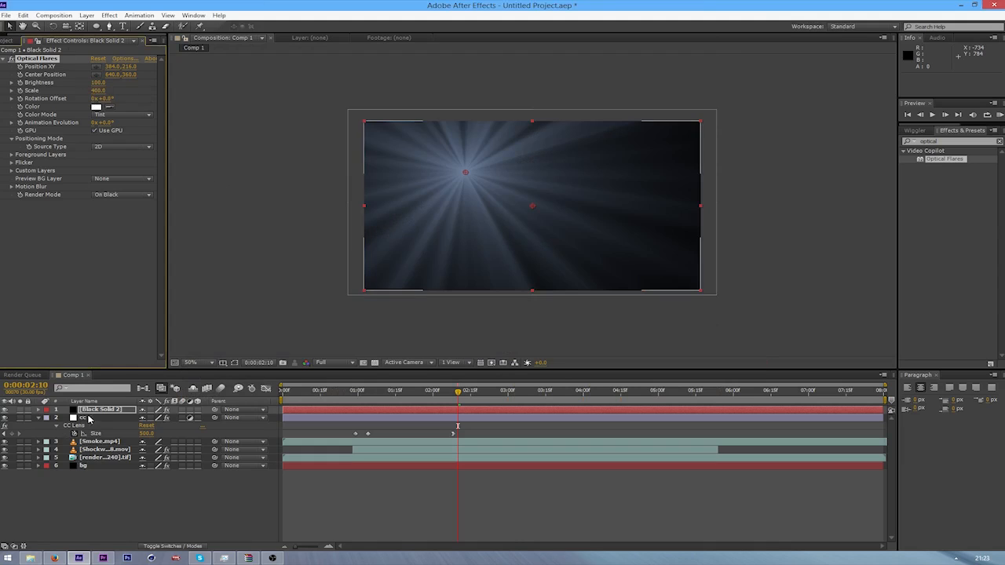
left_click_drag(101, 409, 138, 442)
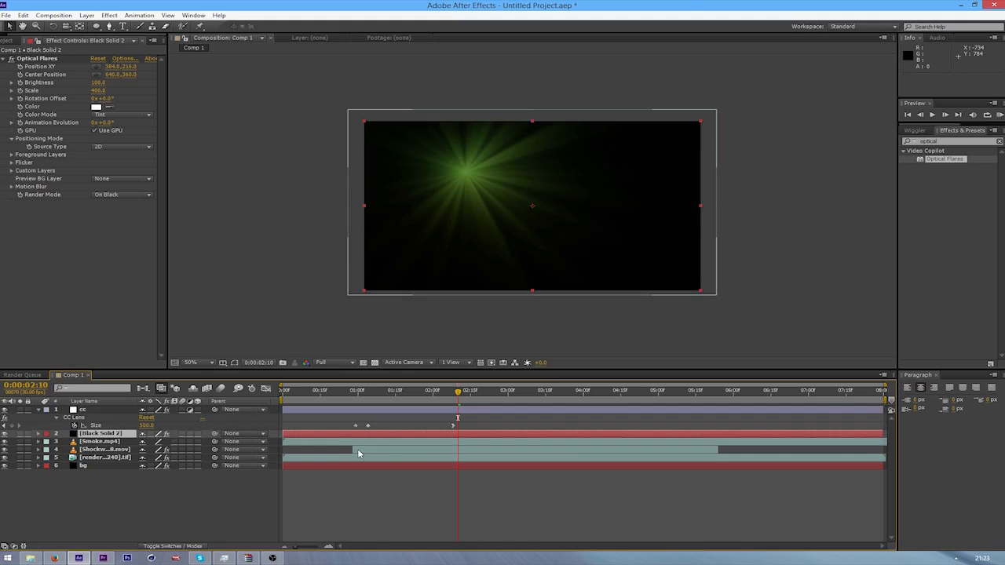
Change the Optical Flares color to bright green, hex 50E628
left_click(97, 107)
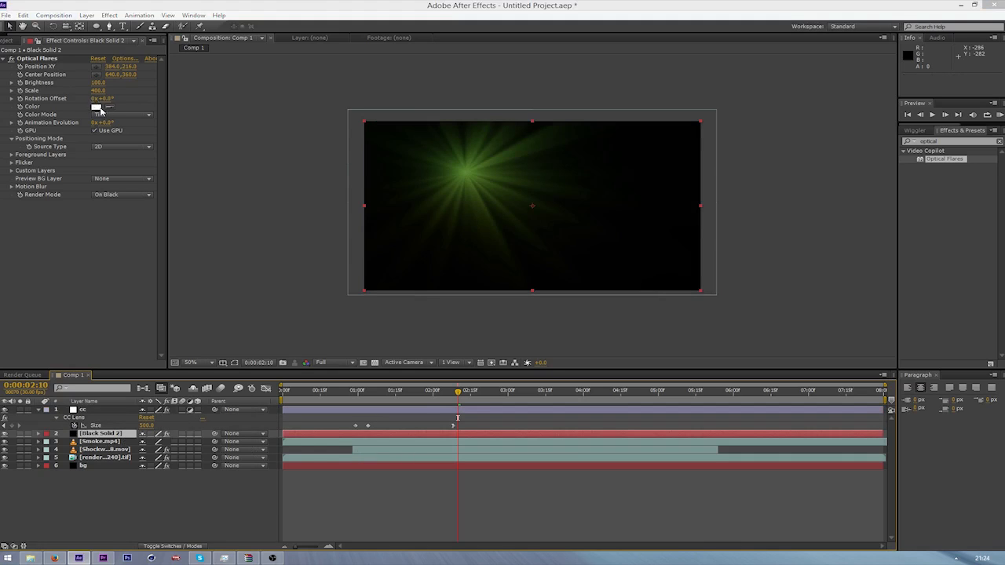
left_click(317, 450)
left_click_drag(276, 411, 282, 375)
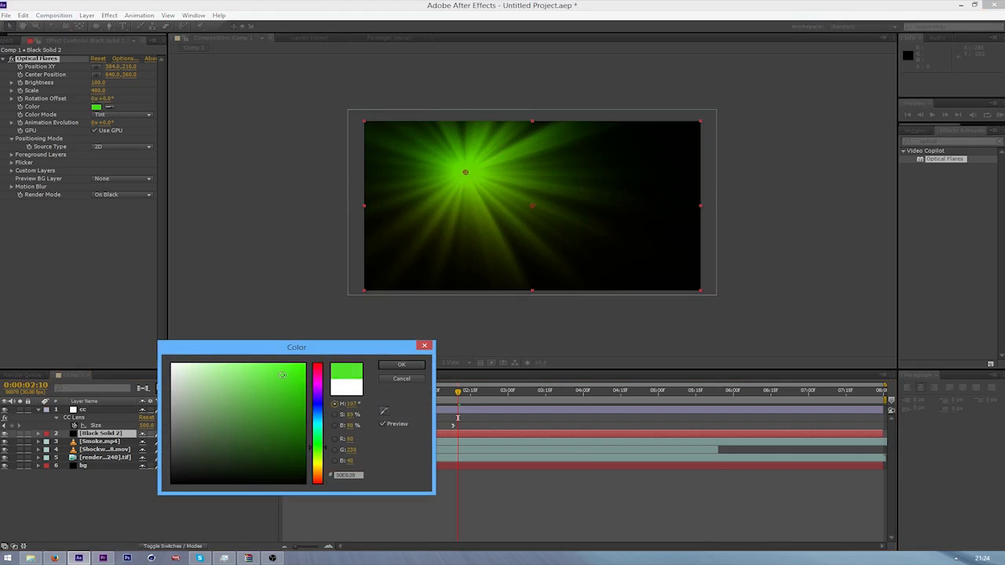
left_click(400, 365)
Compare the flare with the cc adjustment layer hidden and shown
left_click(90, 409)
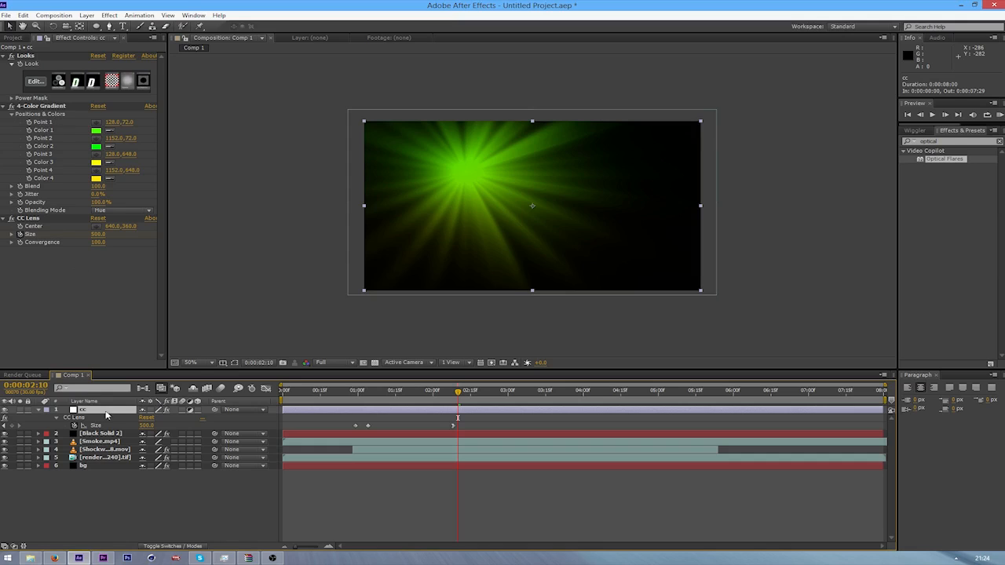
left_click(4, 410)
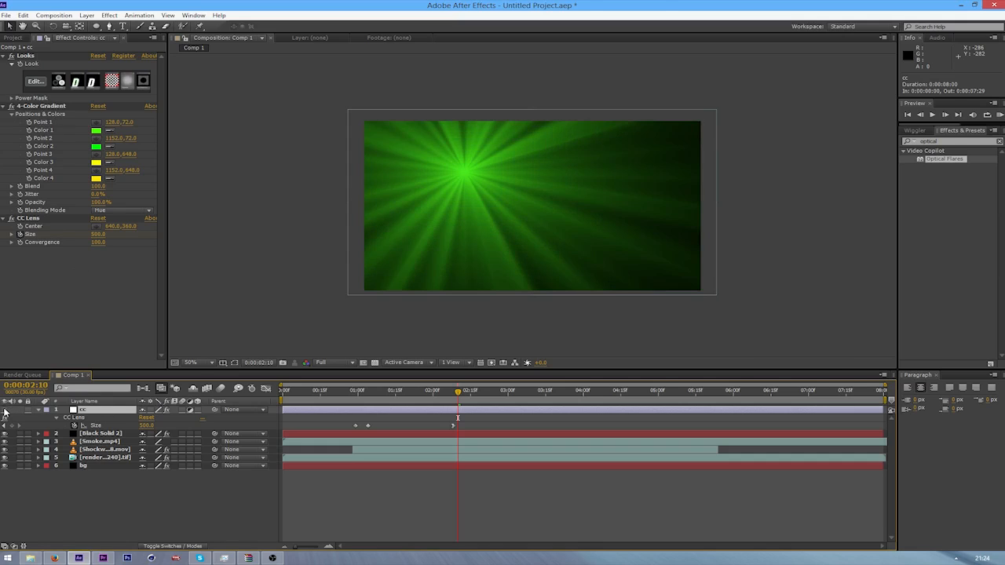
left_click(4, 410)
Add the expression time*50 to the Animation Evolution of Optical Flares on Black Solid 2, and collapse the layer's properties
left_click(96, 434)
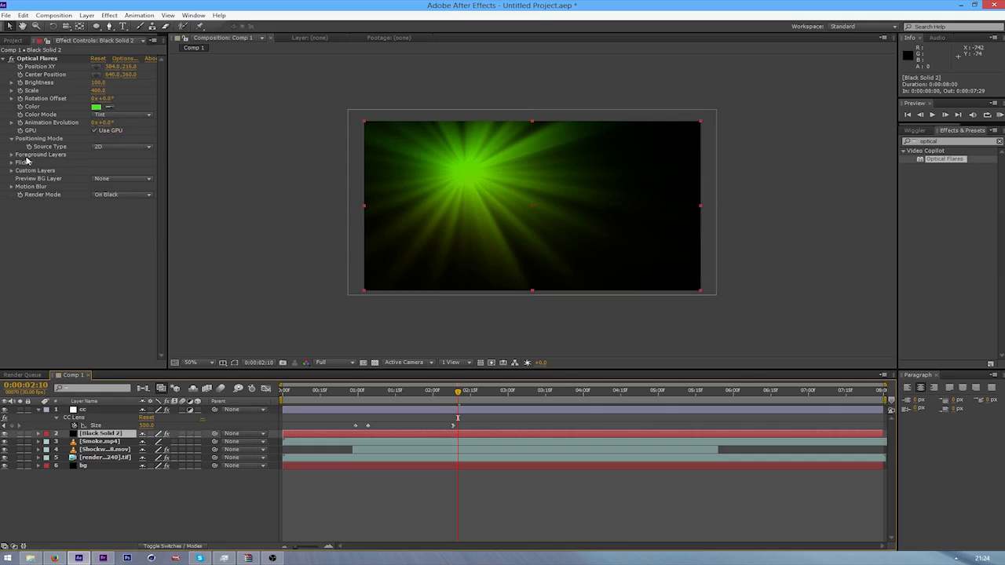
left_click(21, 123, "alt")
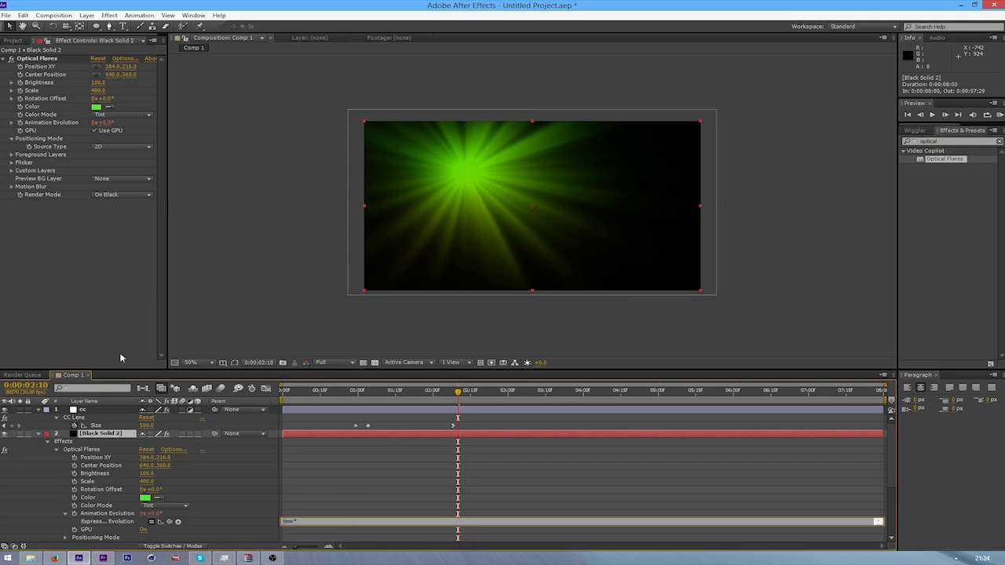
type("time*50")
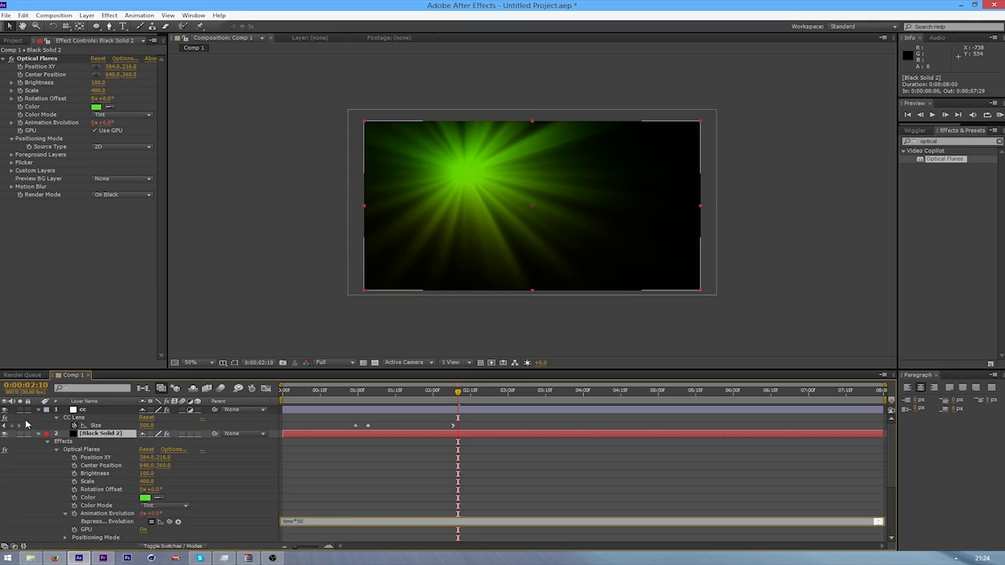
left_click(37, 434)
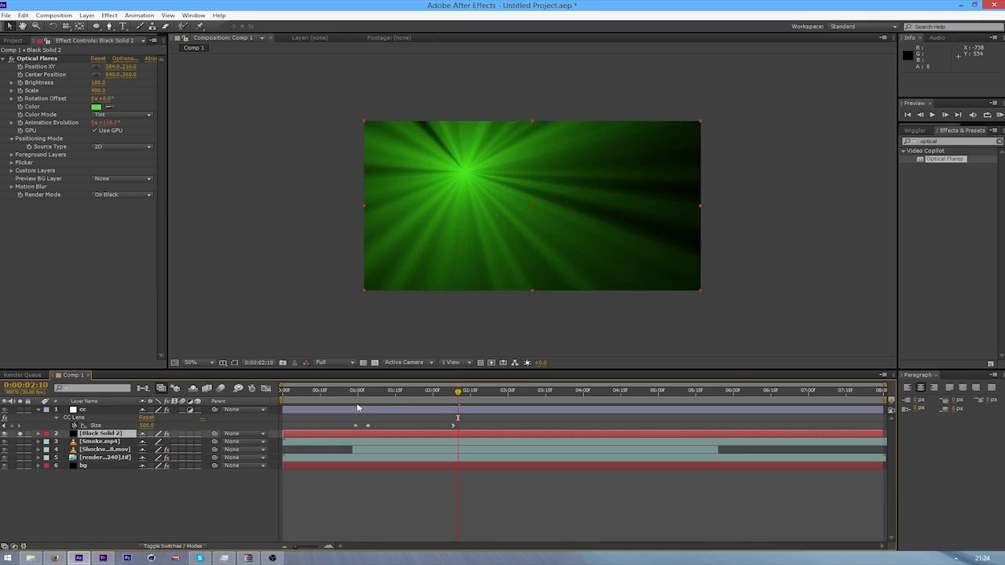
Scrub through the timeline with Black Solid 2 soloed to check the flare's evolution, and turn solo off at 0:00:04:25
left_click_drag(459, 393, 910, 428)
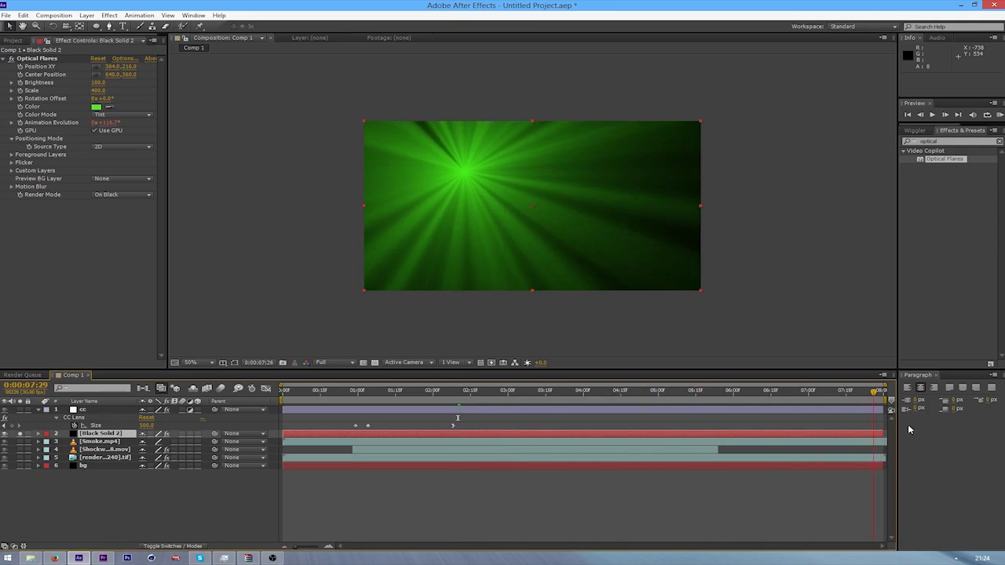
left_click_drag(746, 429, 644, 451)
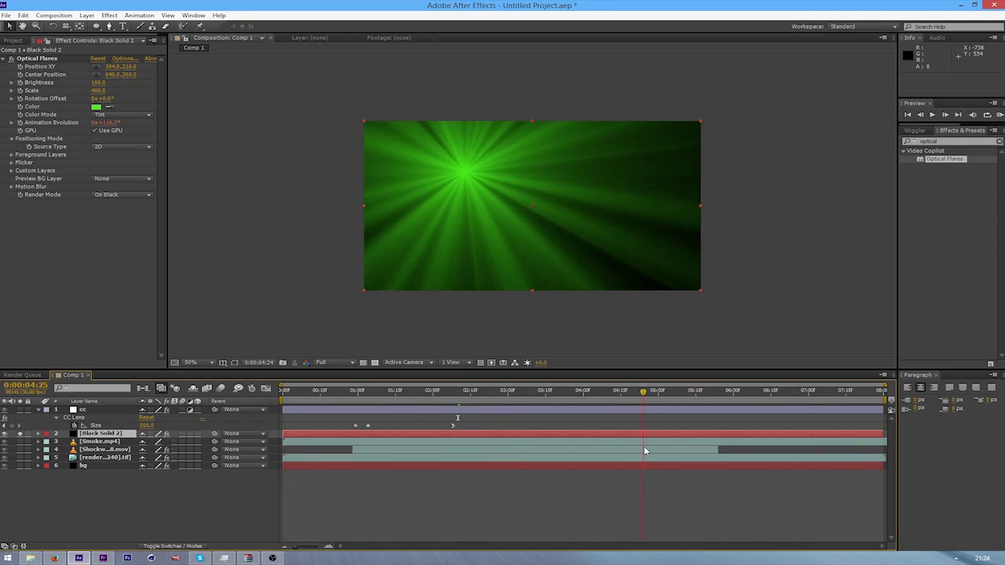
left_click(20, 436)
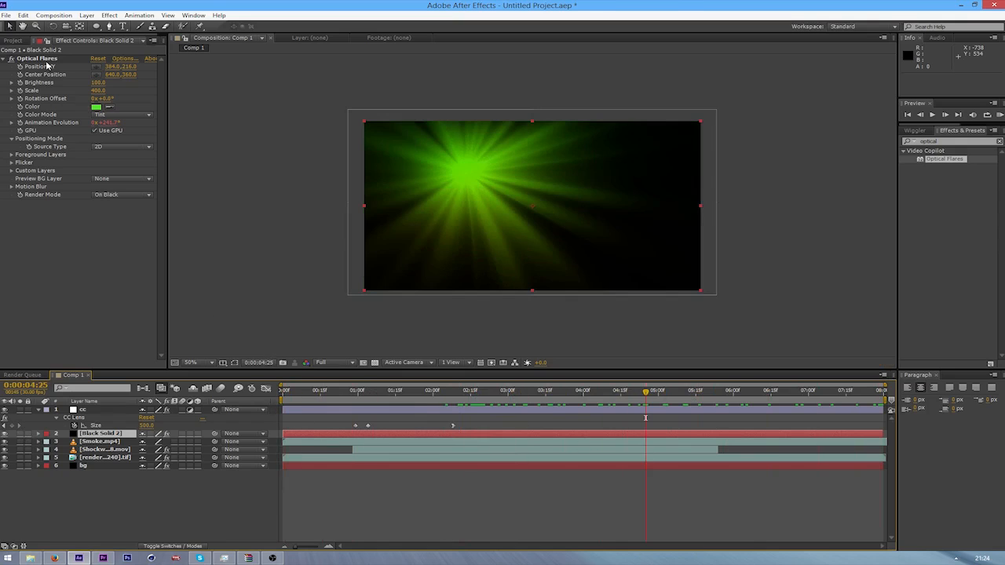
Try the Linear Light blending mode on Black Solid 2
right_click(102, 434)
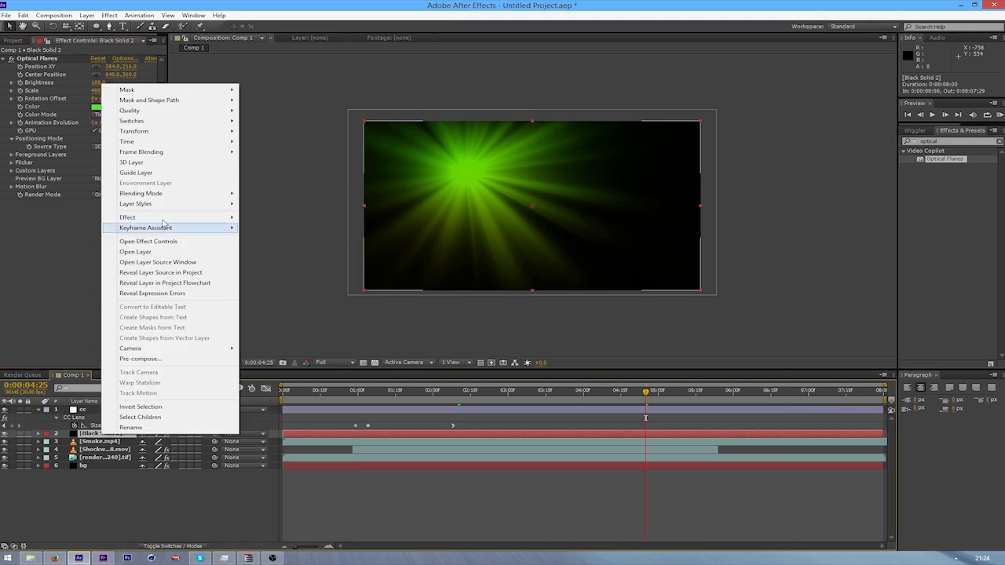
mouse_move(176, 195)
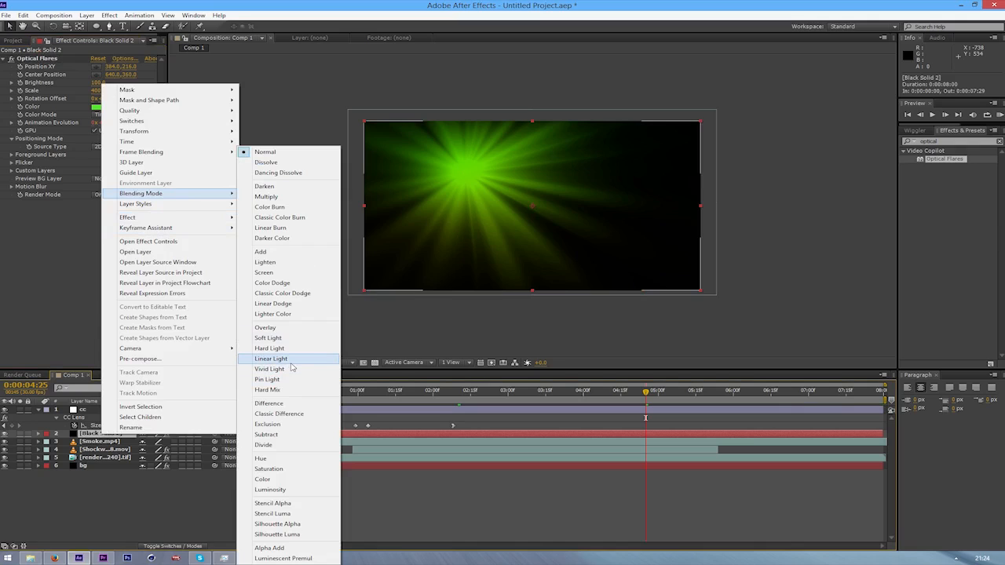
left_click(298, 363)
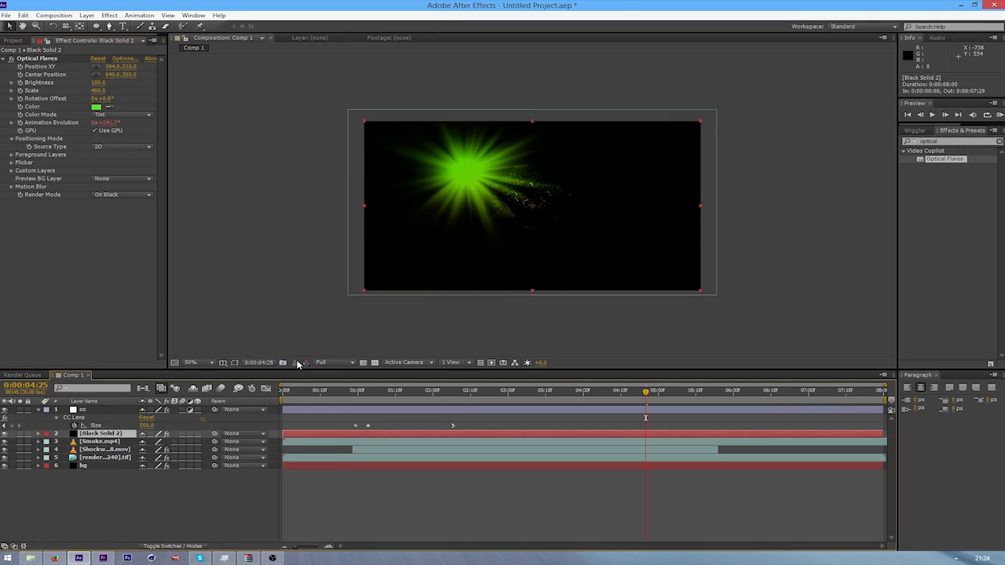
Set the blending mode of Black Solid 2 to Linear Dodge
right_click(86, 434)
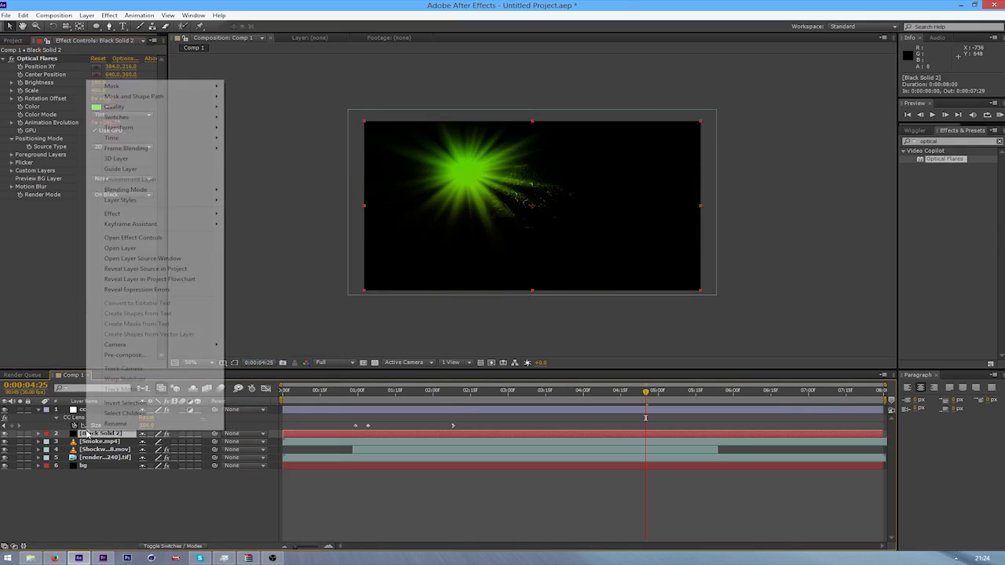
mouse_move(150, 189)
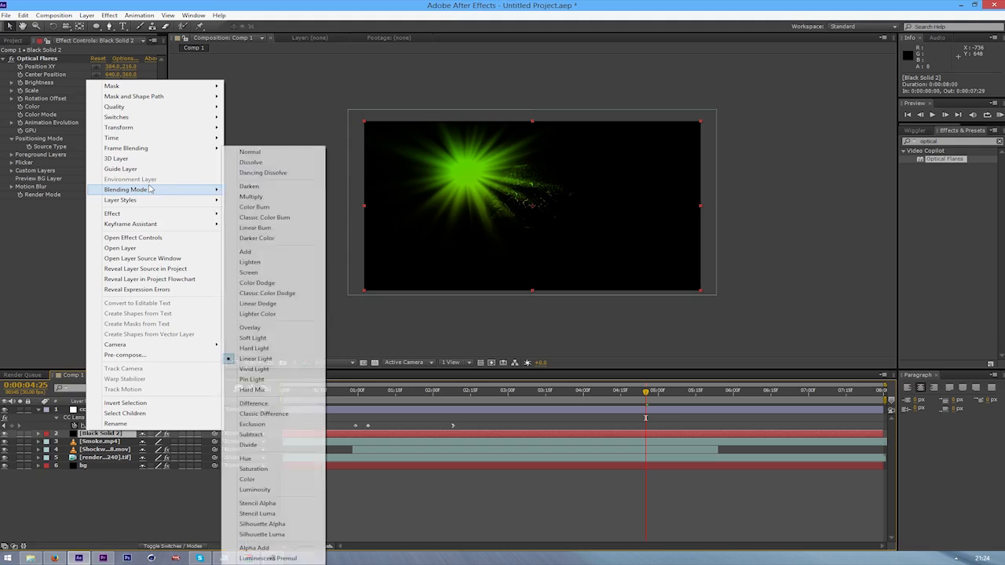
left_click(268, 304)
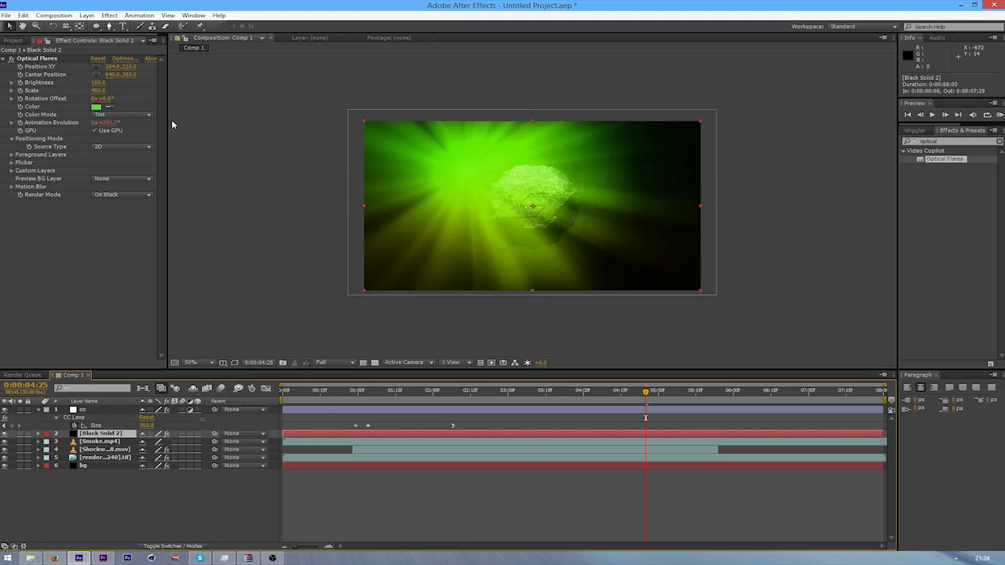
Move the flare's center below the frame to about 686, 1022 and set its Brightness to 20
right_click(110, 433)
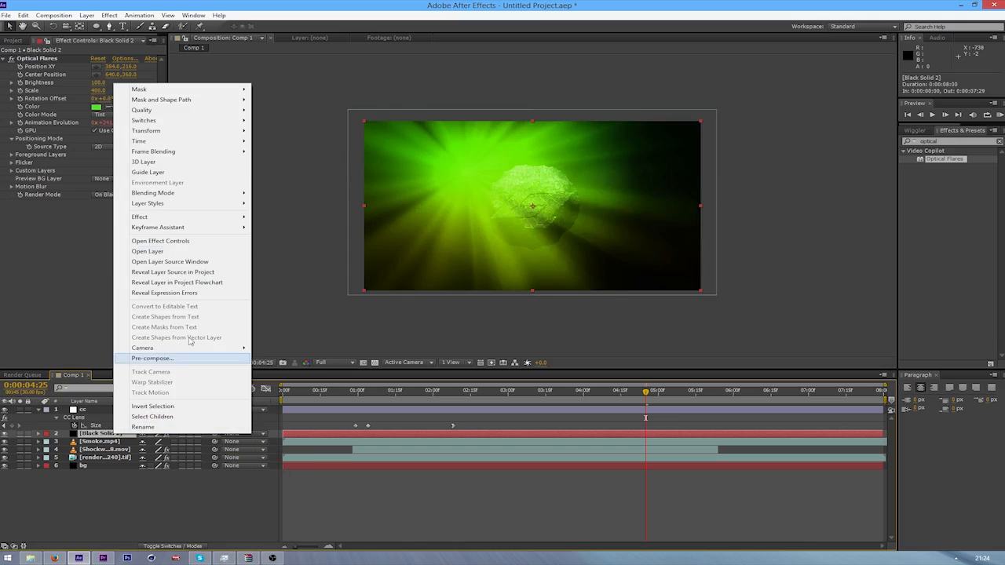
left_click(27, 69)
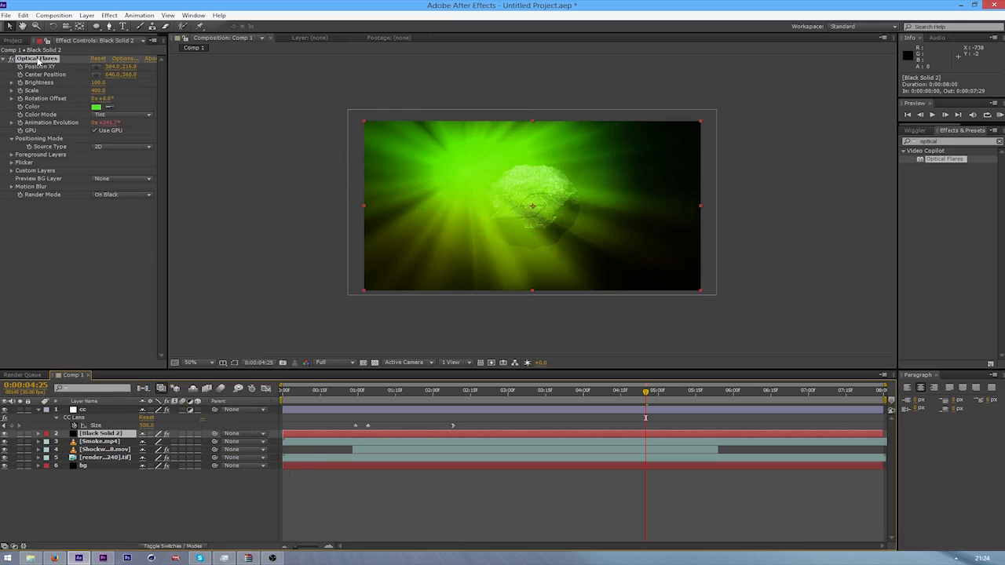
left_click_drag(467, 173, 547, 366)
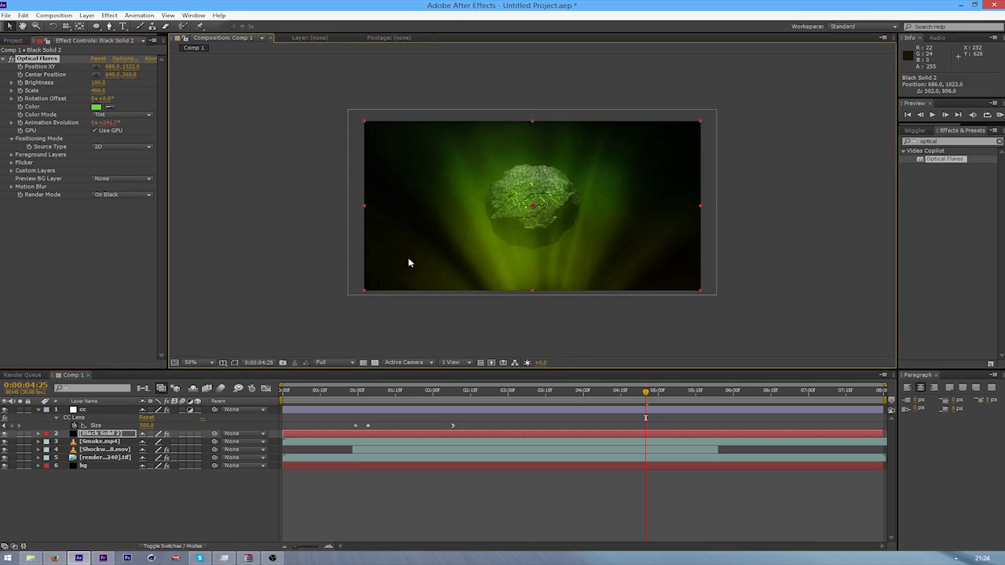
left_click_drag(91, 83, 90, 82)
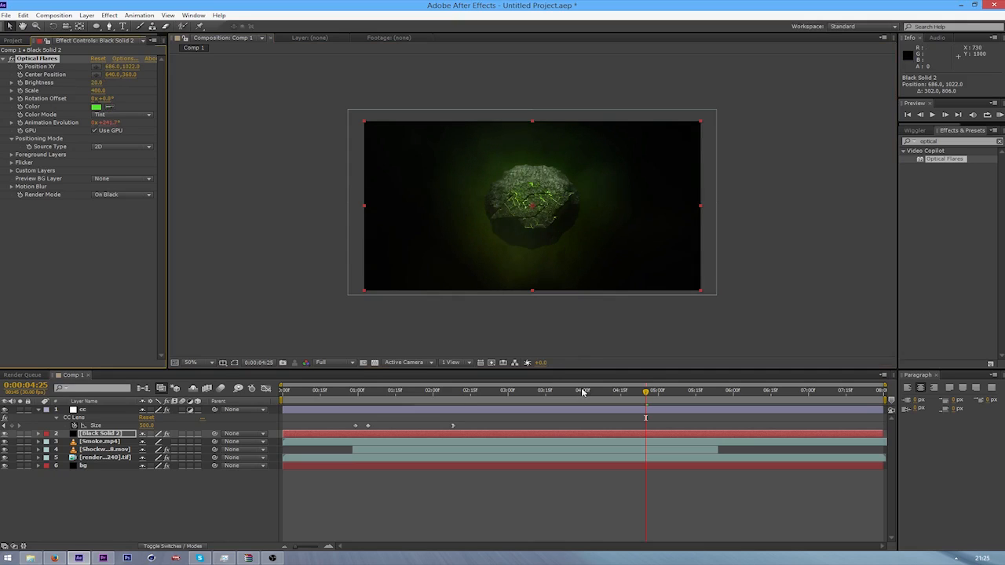
Compare the frame at 0:00:02:08 with Black Solid 2 hidden and shown, and briefly preview the animation from there
left_click_drag(588, 390, 452, 388)
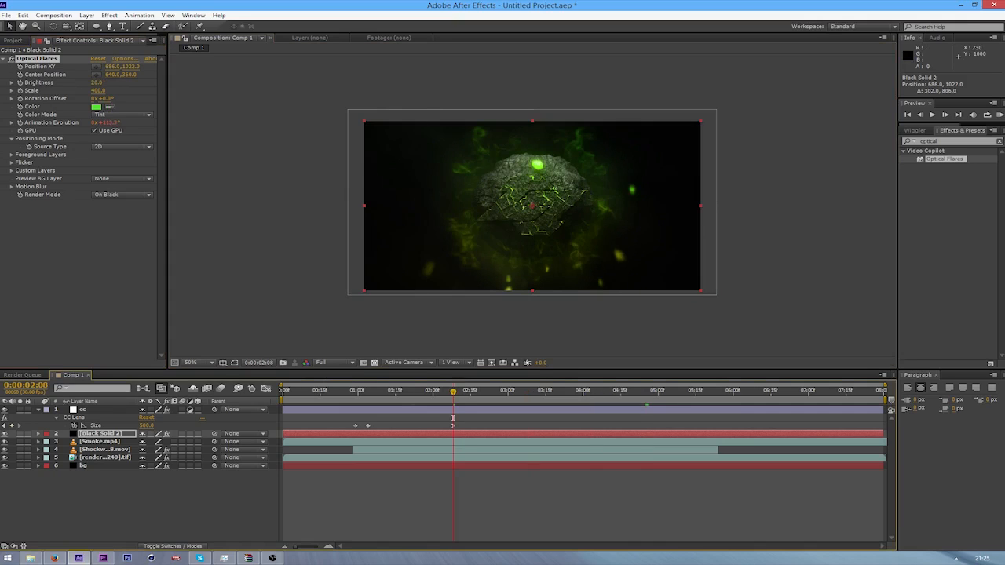
left_click(4, 434)
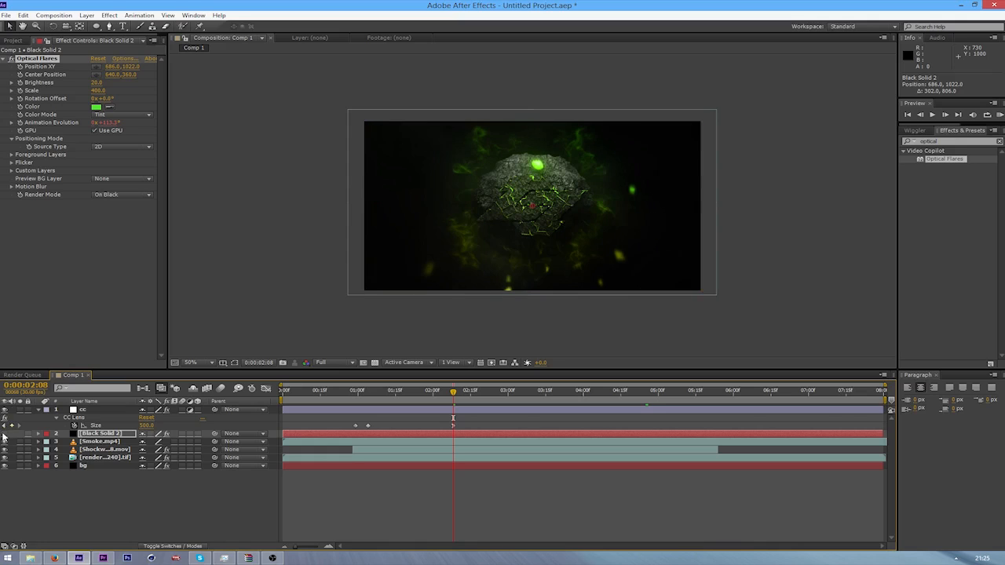
left_click(4, 434)
left_click(4, 435)
left_click(4, 435)
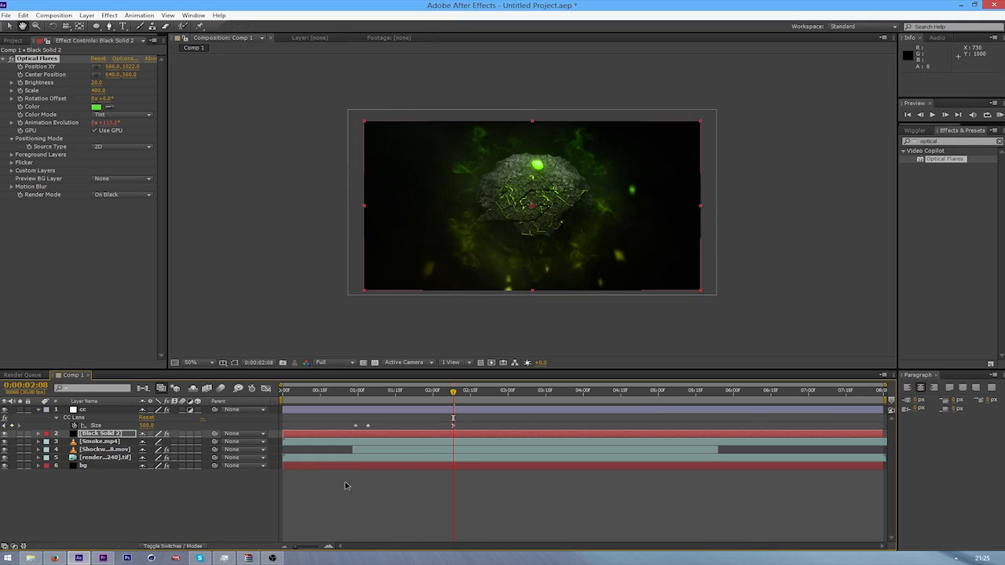
key("space")
left_click(439, 387)
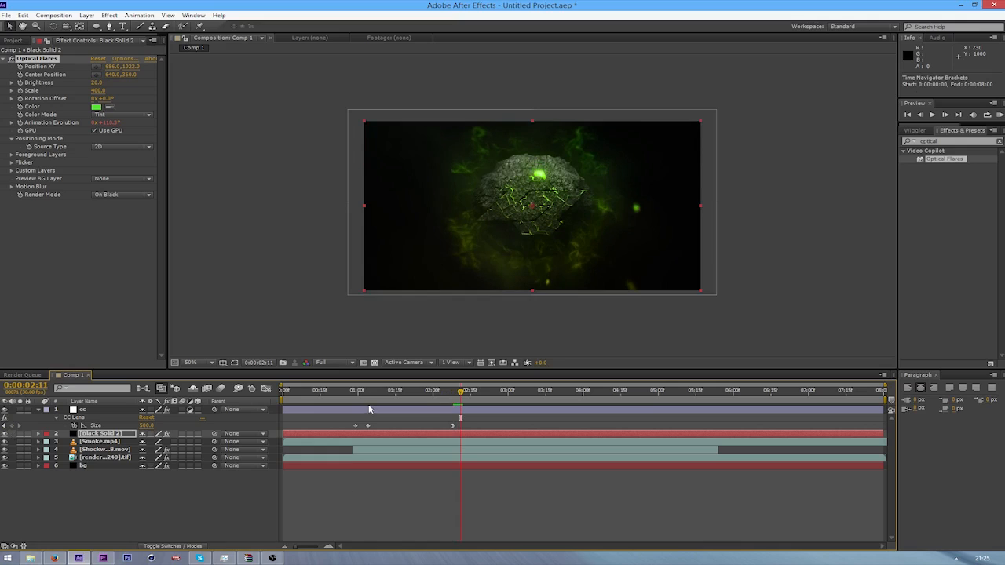
At the start of the composition, move the flare's center on Black Solid 2 above the frame to about 630, -182
left_click_drag(355, 390, 283, 390)
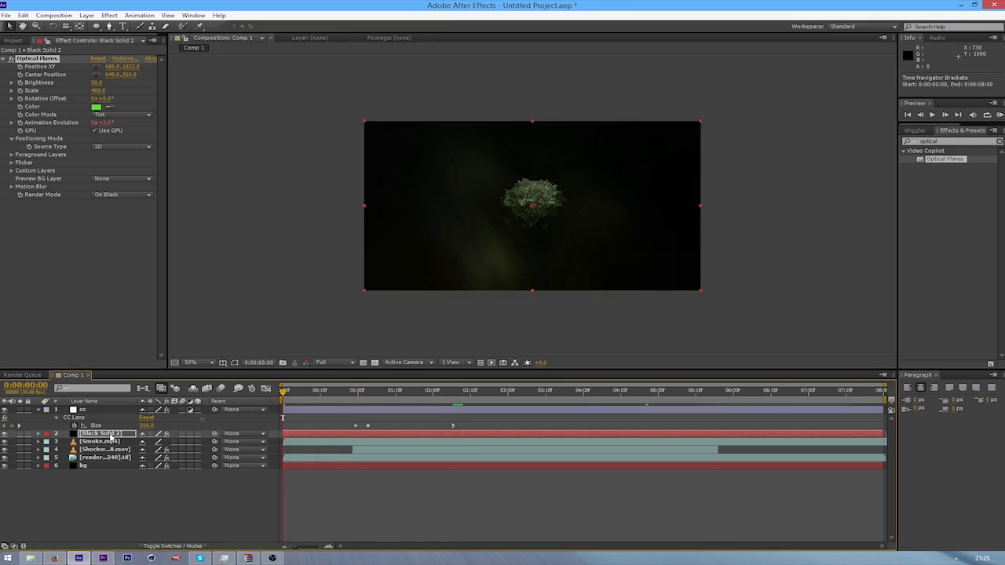
left_click(112, 435)
left_click(34, 60)
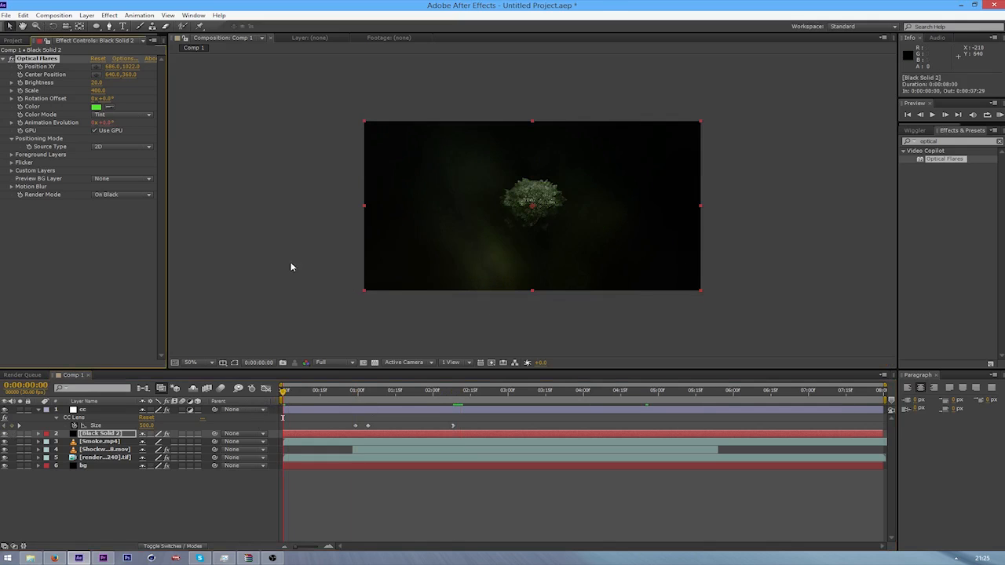
key("comma")
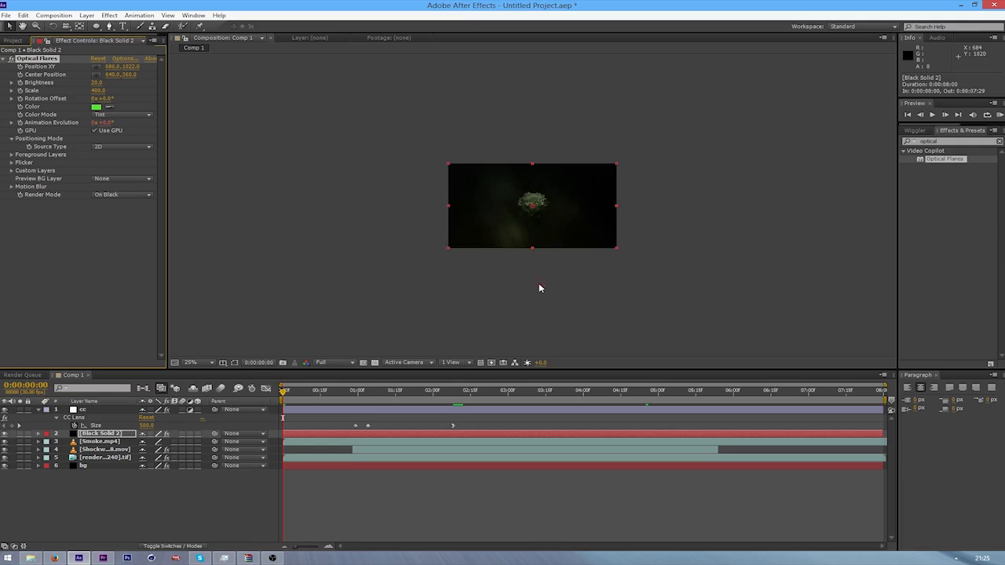
left_click_drag(539, 288, 530, 179)
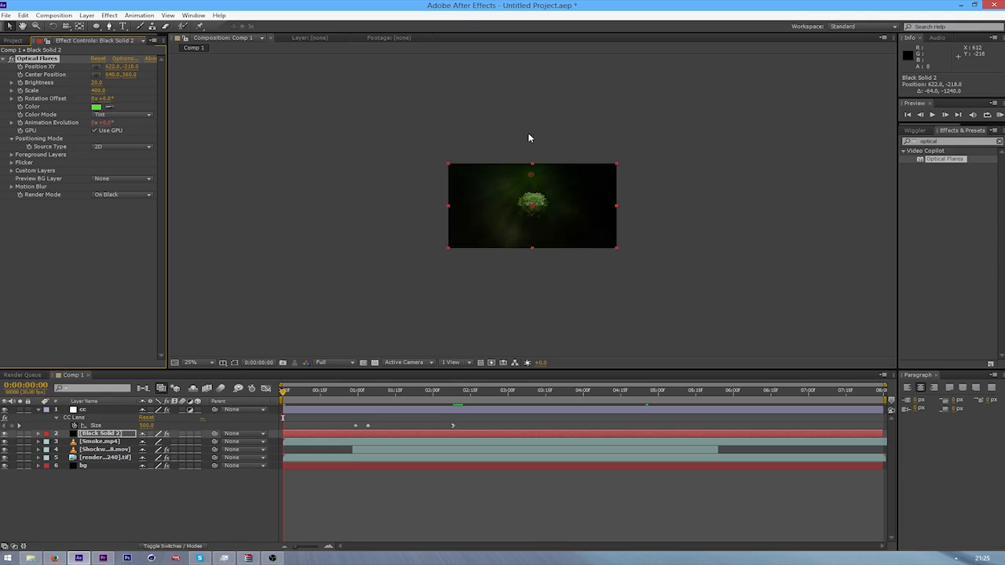
left_click_drag(530, 138, 531, 141)
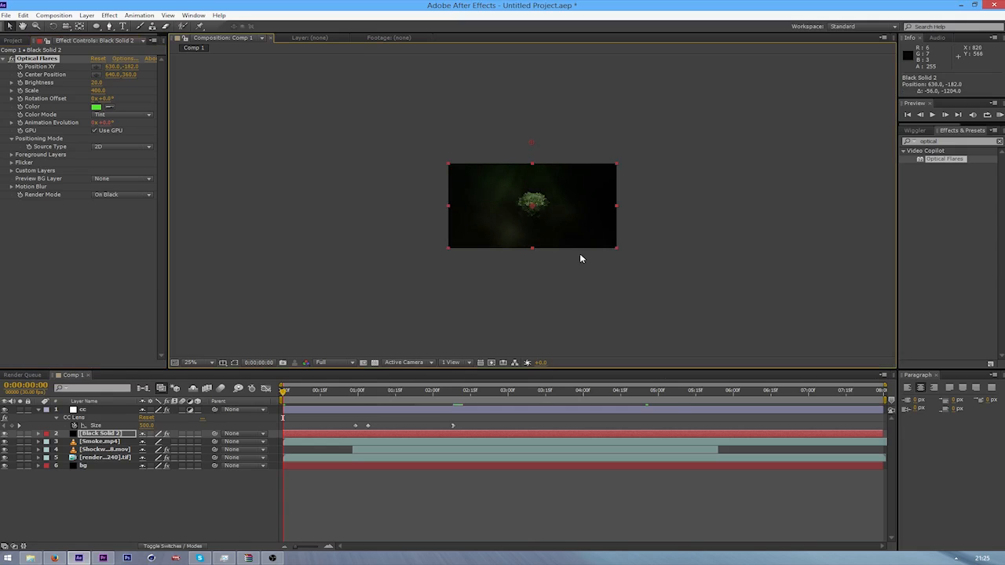
key("period")
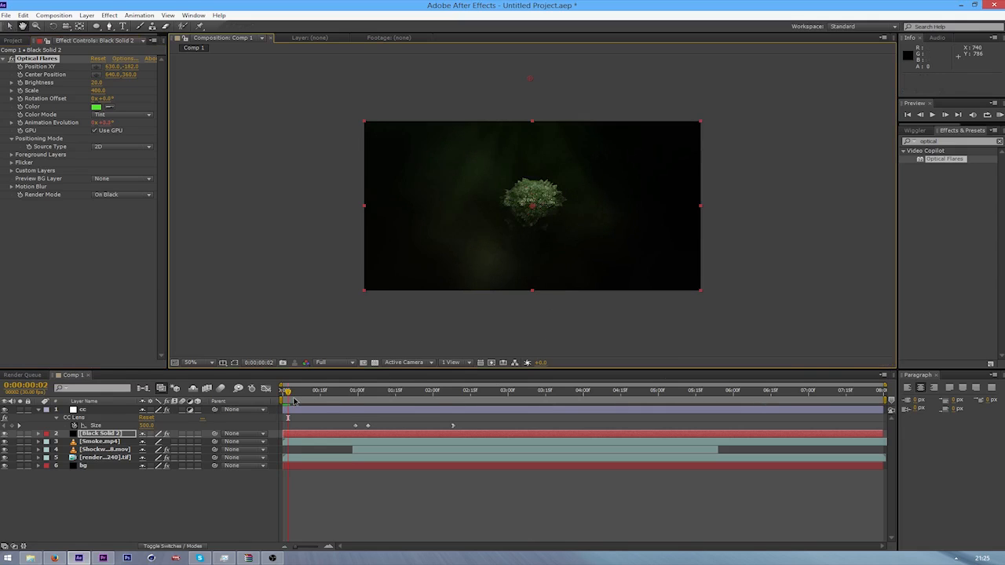
Preview the animation up to about 0:00:06:09 and fine-tune the flare's center to about 642, -188
key("KP_0")
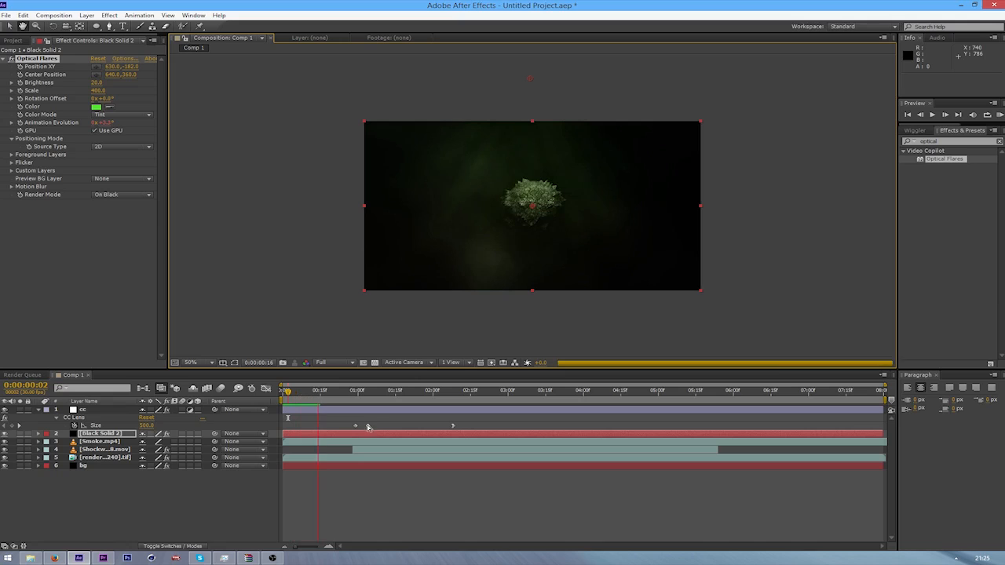
key("space")
left_click_drag(464, 399, 770, 409)
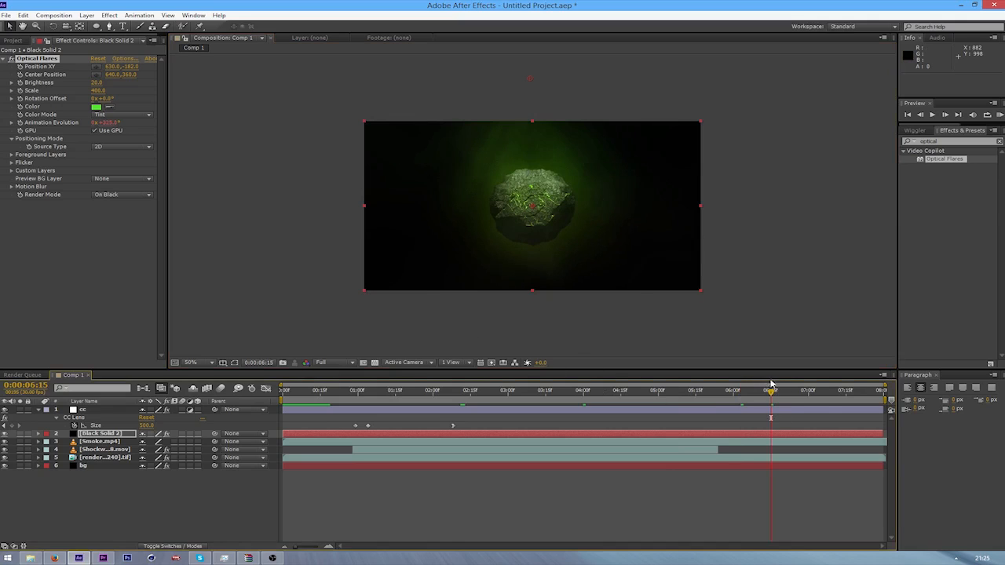
left_click_drag(774, 392, 756, 407)
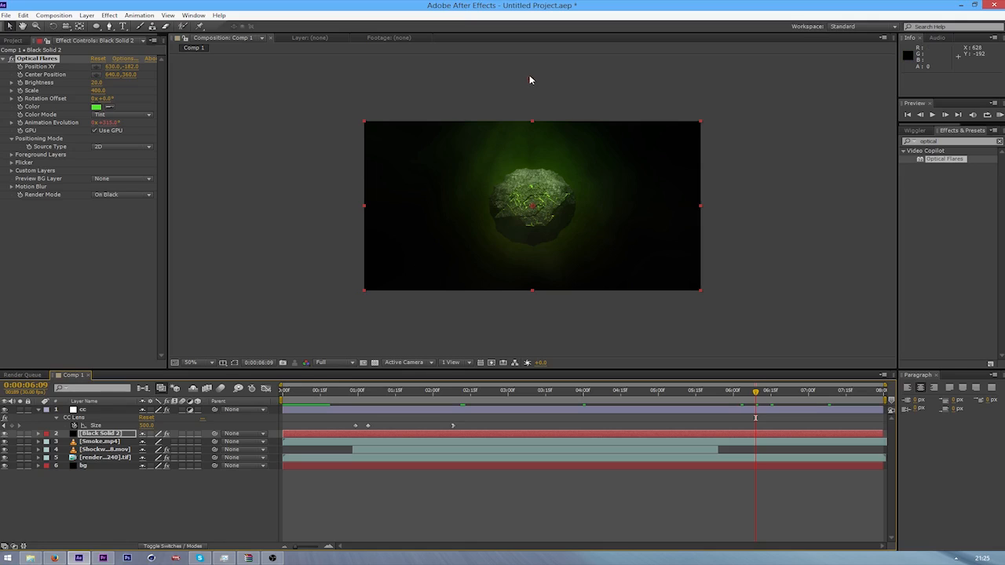
left_click_drag(530, 81, 534, 76)
Play back the animation and examine the explosion frame by frame from 0:00:00:29 to 0:00:01:05
key("space")
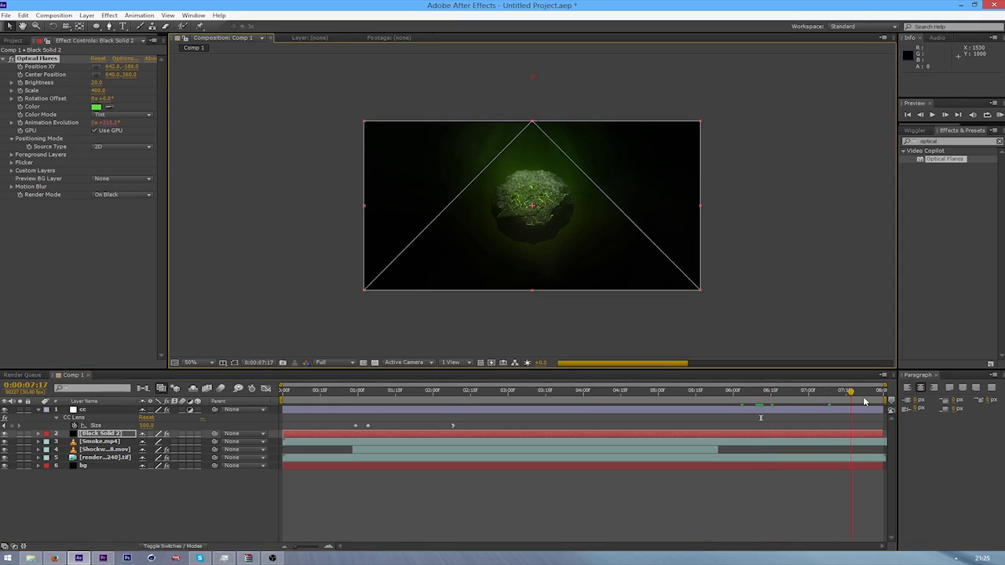
left_click(631, 391)
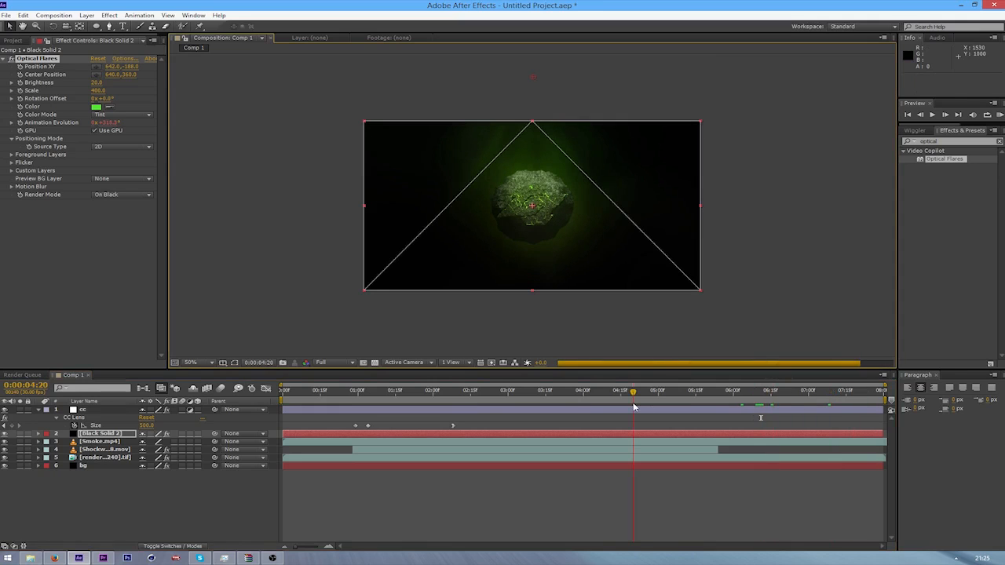
left_click_drag(370, 391, 355, 393)
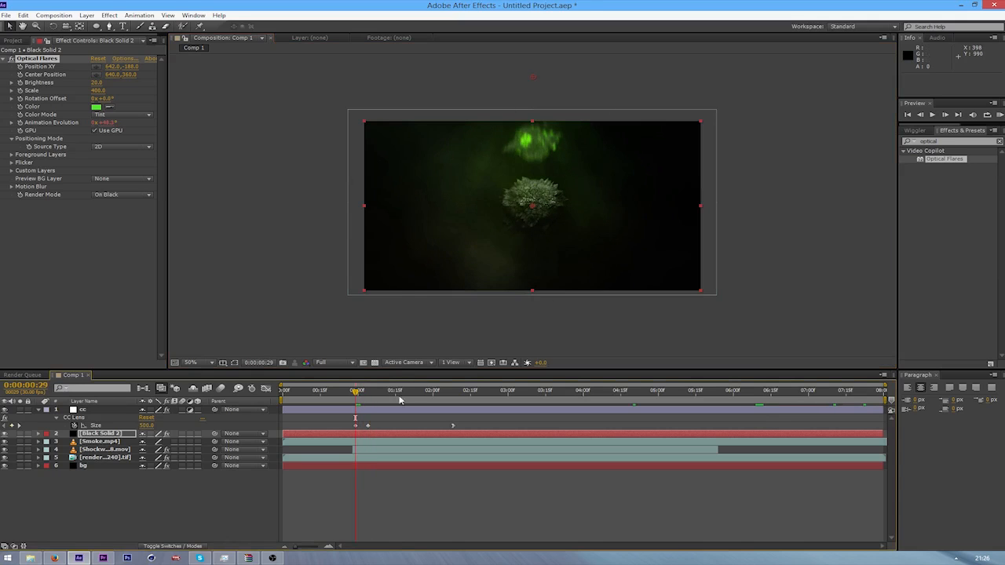
key("Page_Down")
key("Page_Down")
key("Page_Down")
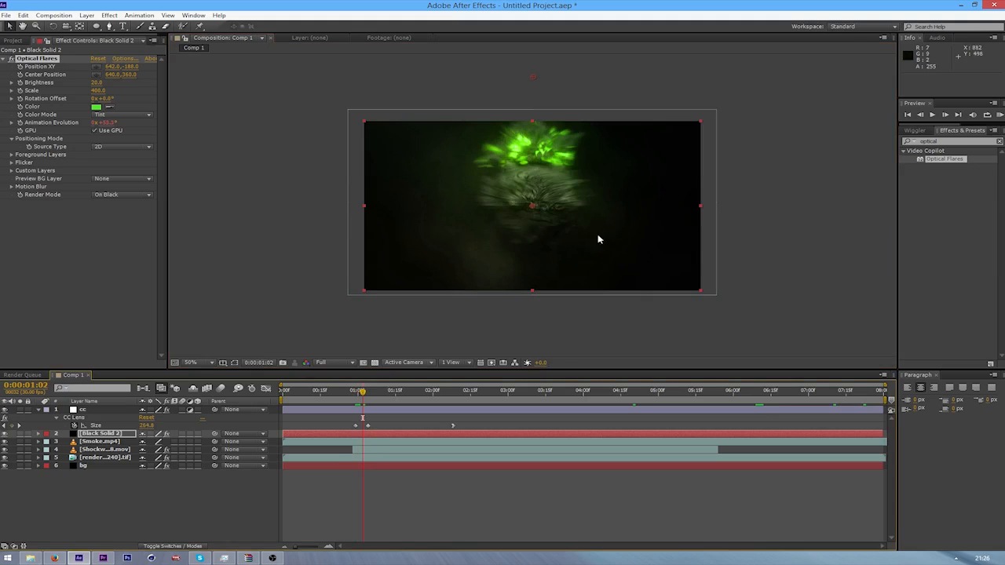
key("Page_Down")
key("Page_Down")
key("Page_Down")
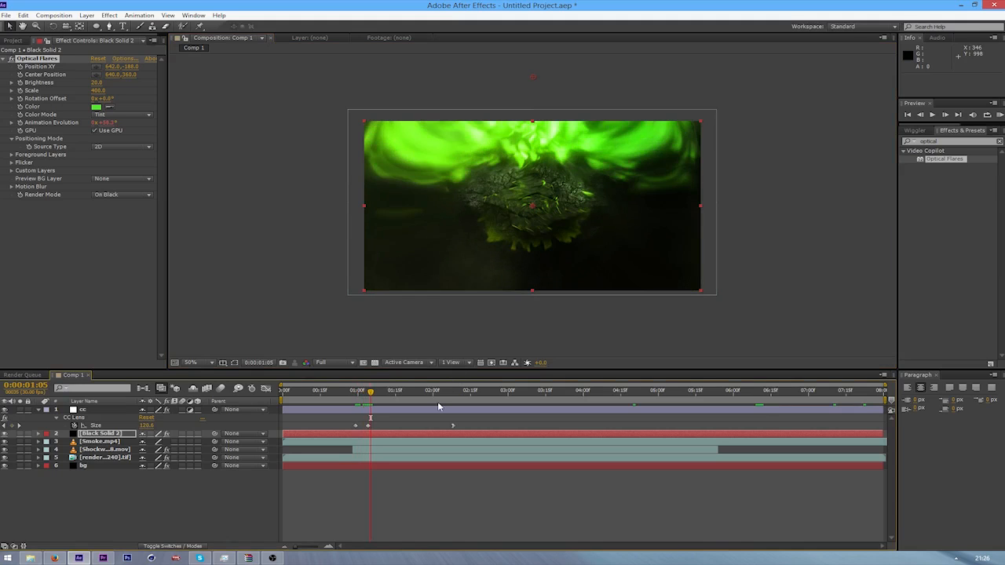
left_click_drag(368, 396, 354, 400)
key("space")
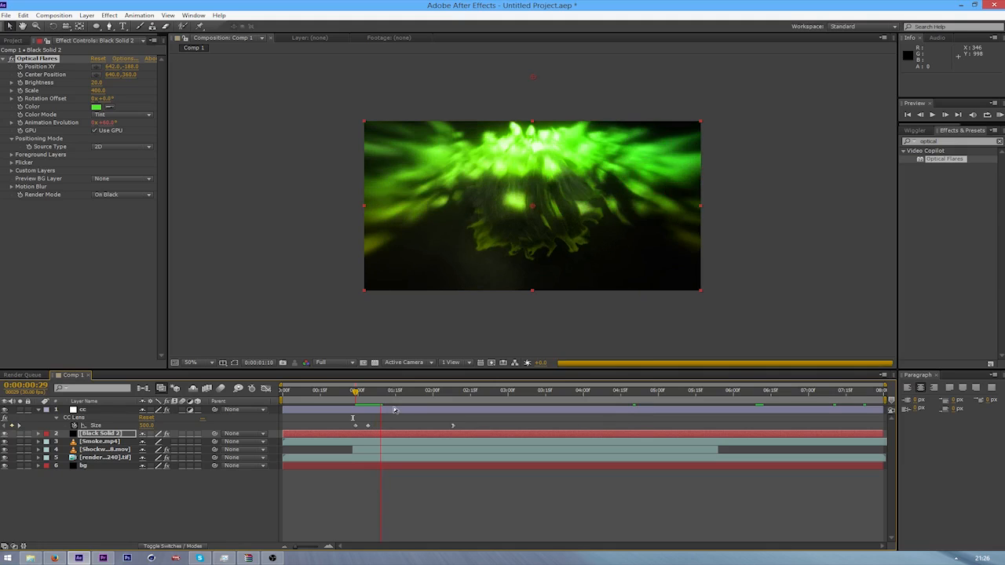
At 0:00:04:22, add a new black solid named Black Solid 3 and apply Optical Flares to it
left_click_drag(383, 406, 639, 434)
left_click(116, 470)
key("ctrl+y")
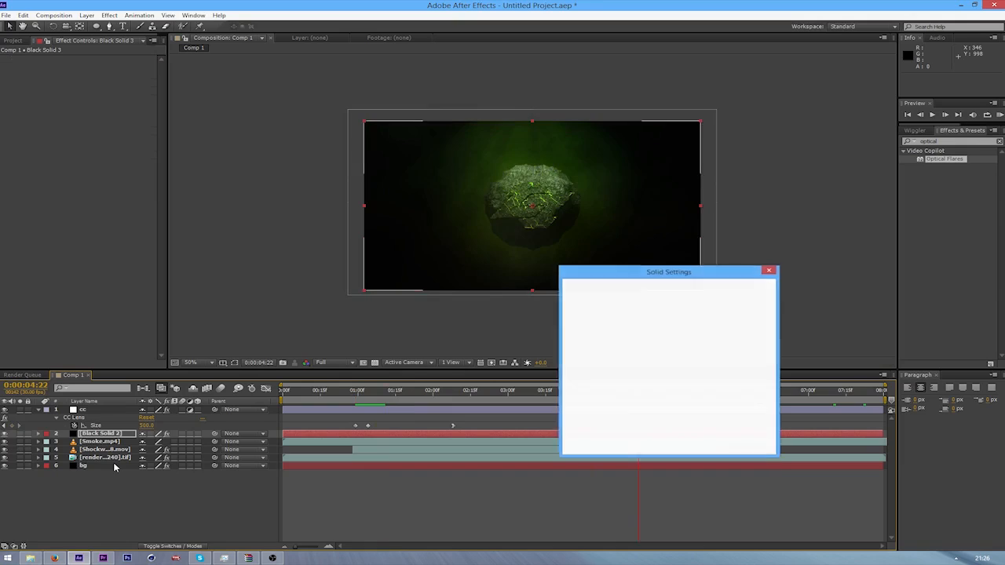
key("Return")
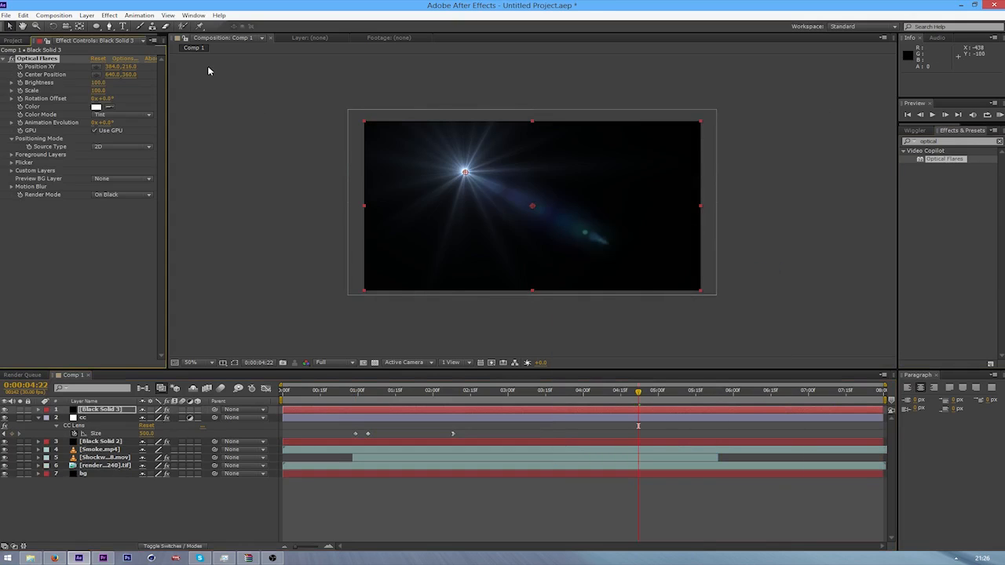
In the Optical Flares options, clear all elements of the default flare, add a single Glow object and accept
left_click(124, 60)
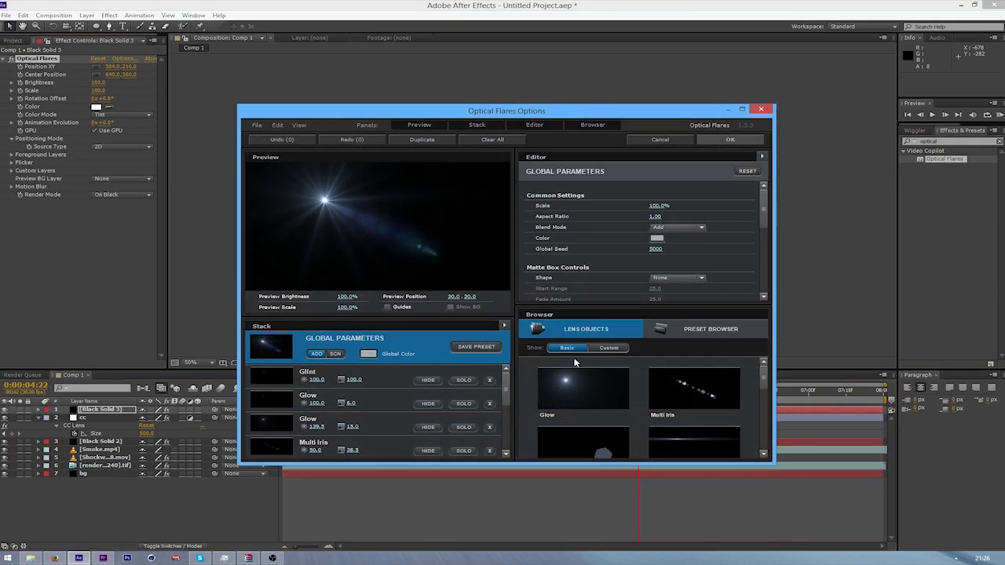
left_click(505, 325)
left_click(529, 361)
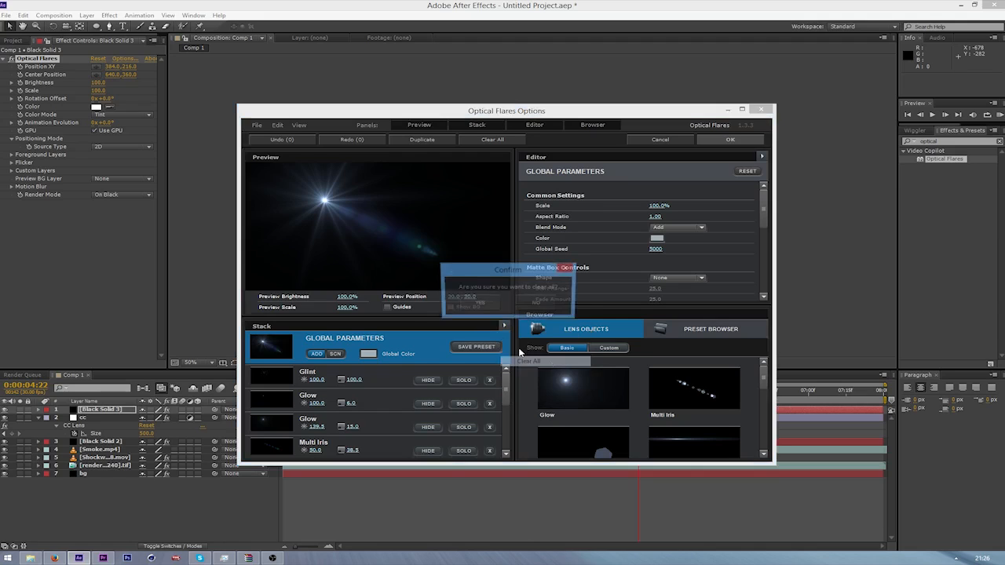
left_click(480, 303)
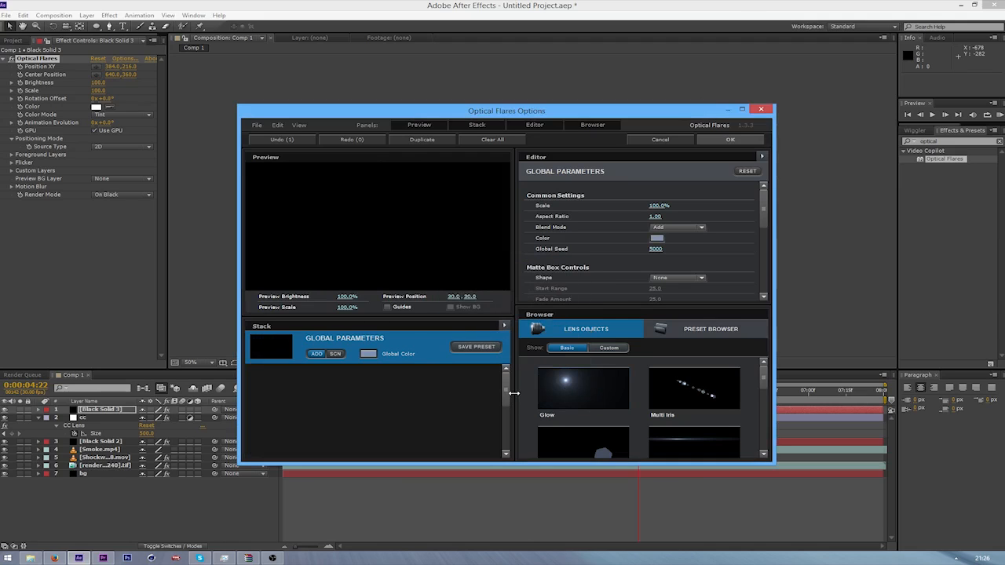
left_click(583, 394)
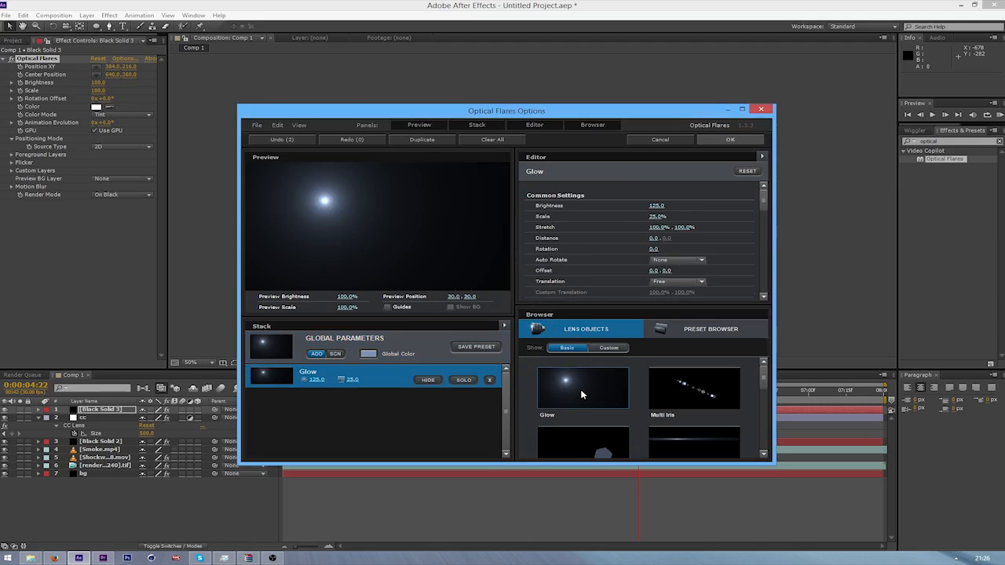
left_click(729, 330)
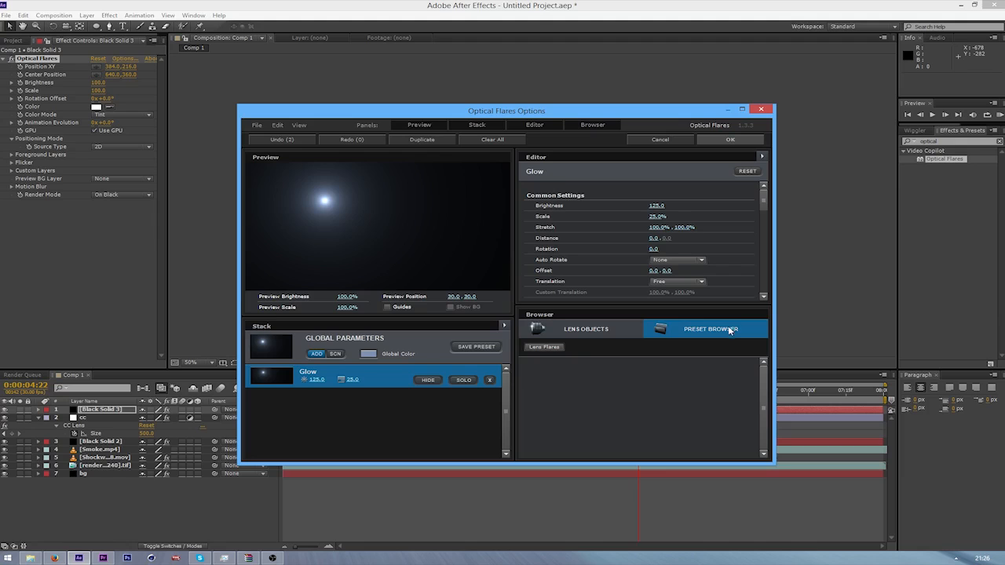
left_click(609, 333)
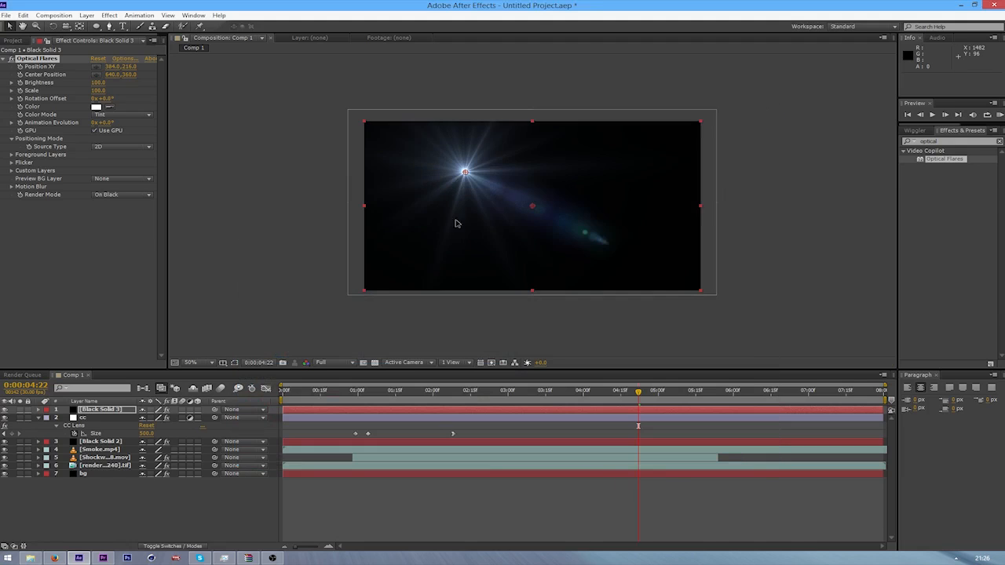
left_click(730, 140)
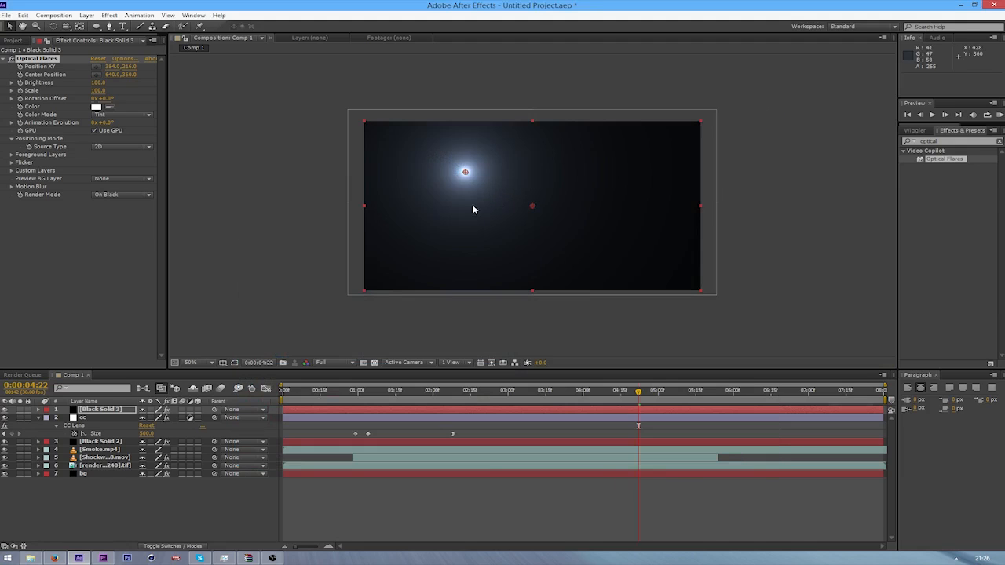
Set the blending mode of Black Solid 3 to Linear Dodge and move the layer beneath the cc adjustment layer
right_click(98, 411)
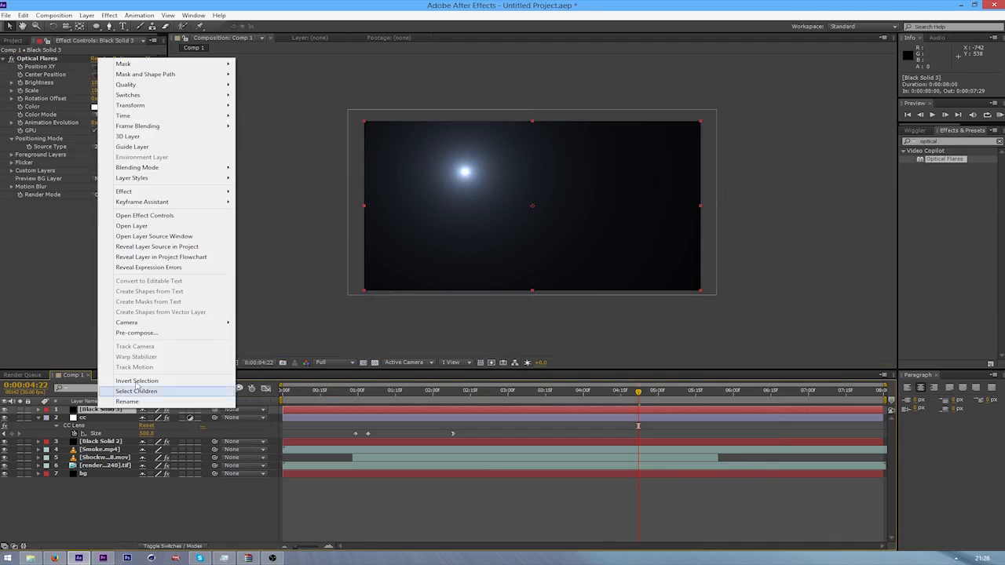
mouse_move(183, 168)
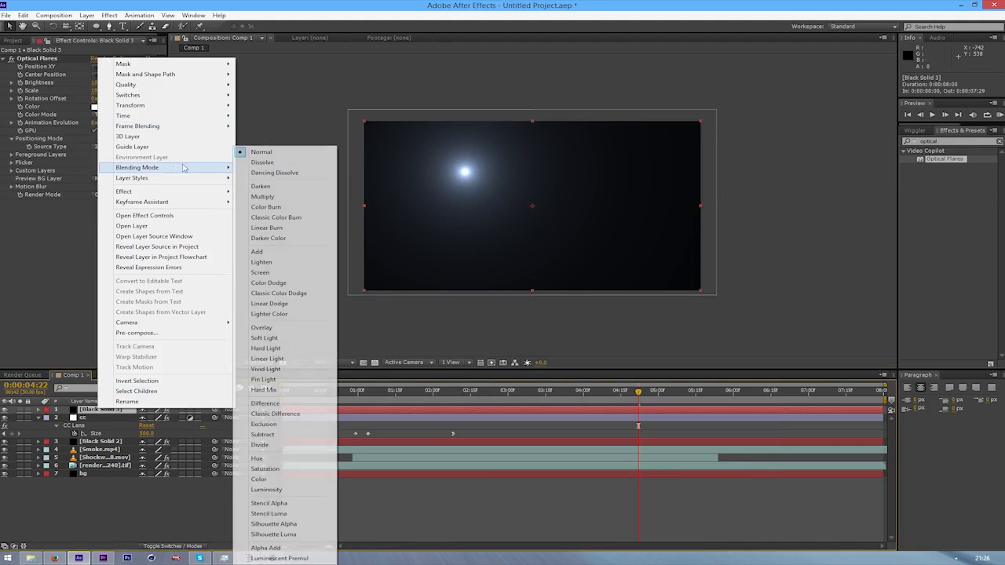
left_click(292, 304)
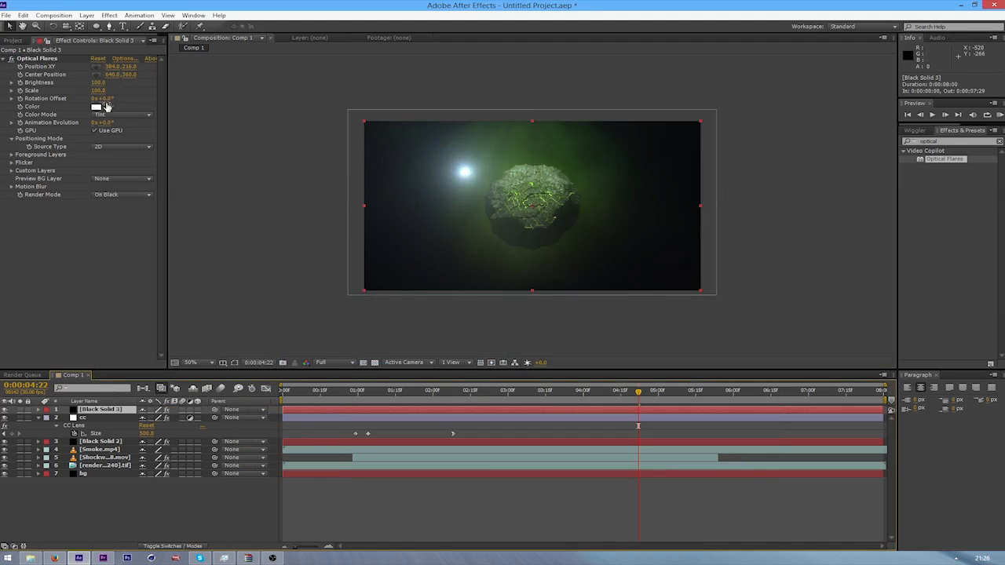
left_click_drag(90, 406, 94, 438)
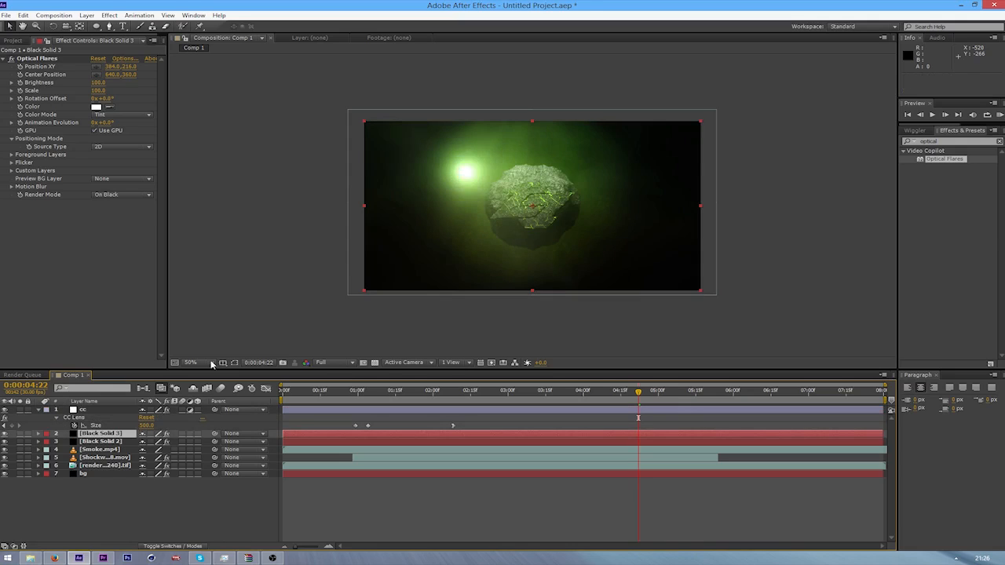
Move the new flare's center above the frame to about 126, -60 and color it dark green, about RGB 11, 123, 11
left_click(26, 59)
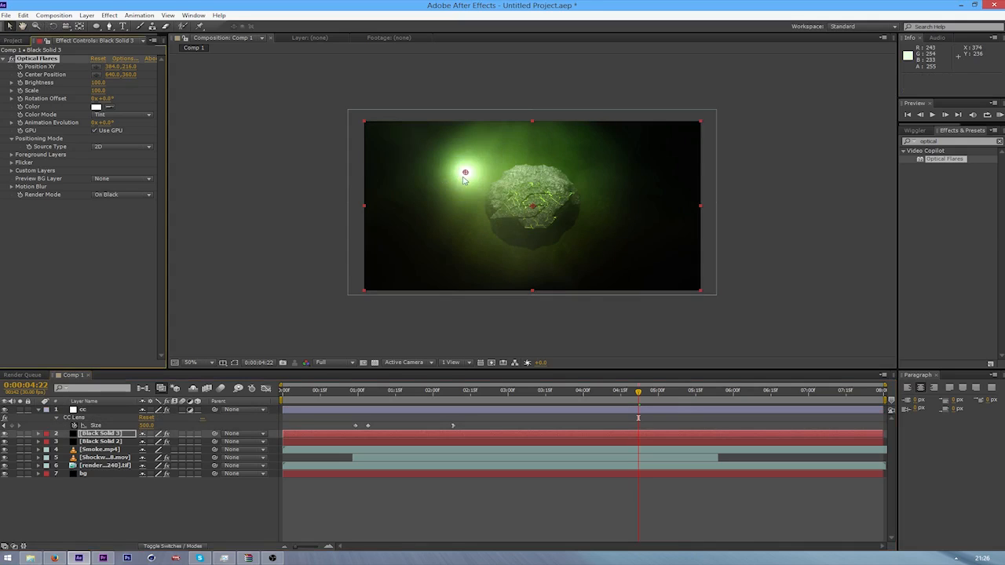
left_click_drag(463, 167, 395, 105)
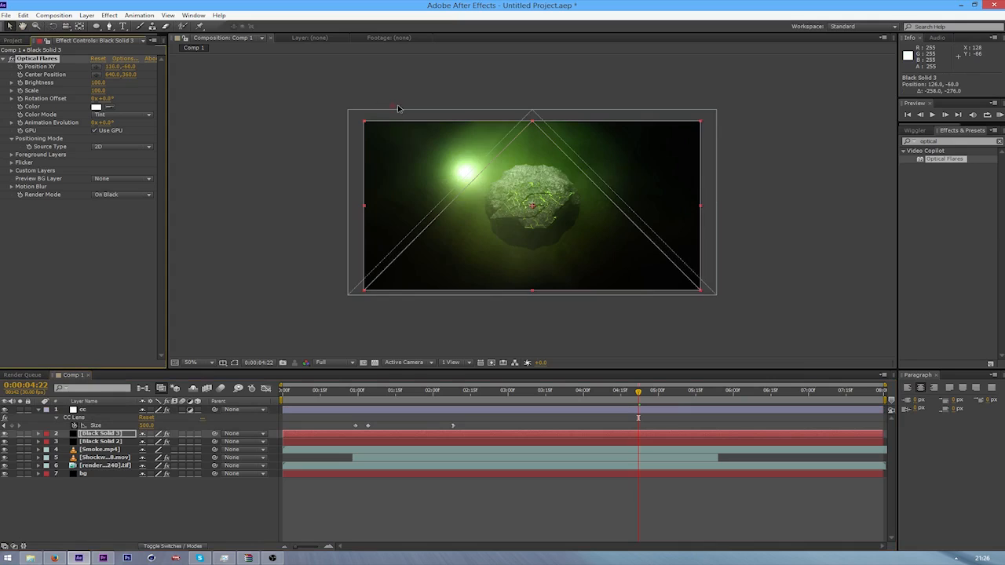
left_click(96, 106)
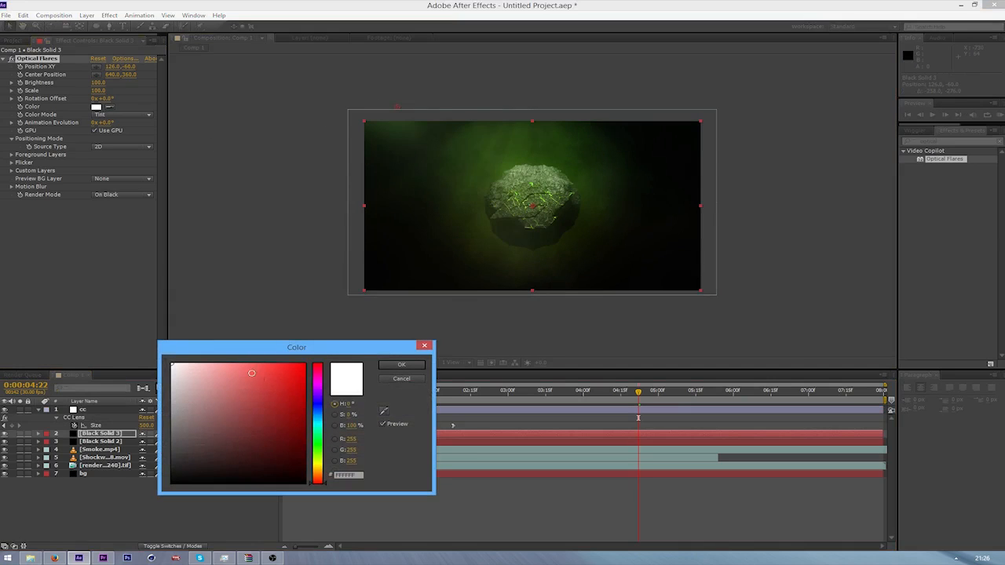
left_click_drag(321, 479, 323, 445)
mouse_move(261, 420)
left_mouse_down()
mouse_move(330, 367)
mouse_move(299, 387)
mouse_move(293, 425)
left_mouse_up()
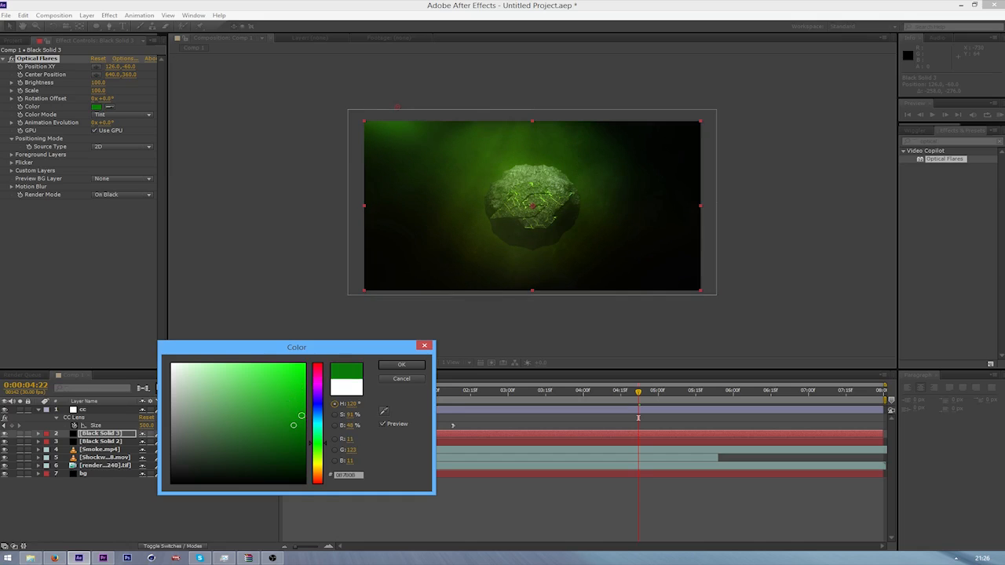
left_click(401, 364)
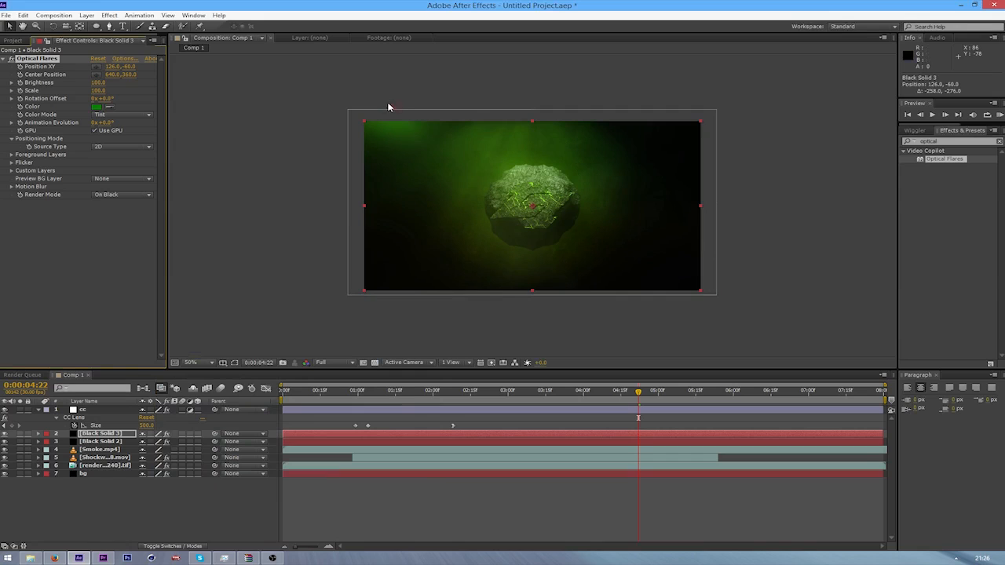
Move the flare's center below the frame to 932, 812 and keyframe its brightness at 0 at 0:00:02:16
left_click_drag(410, 95, 603, 322)
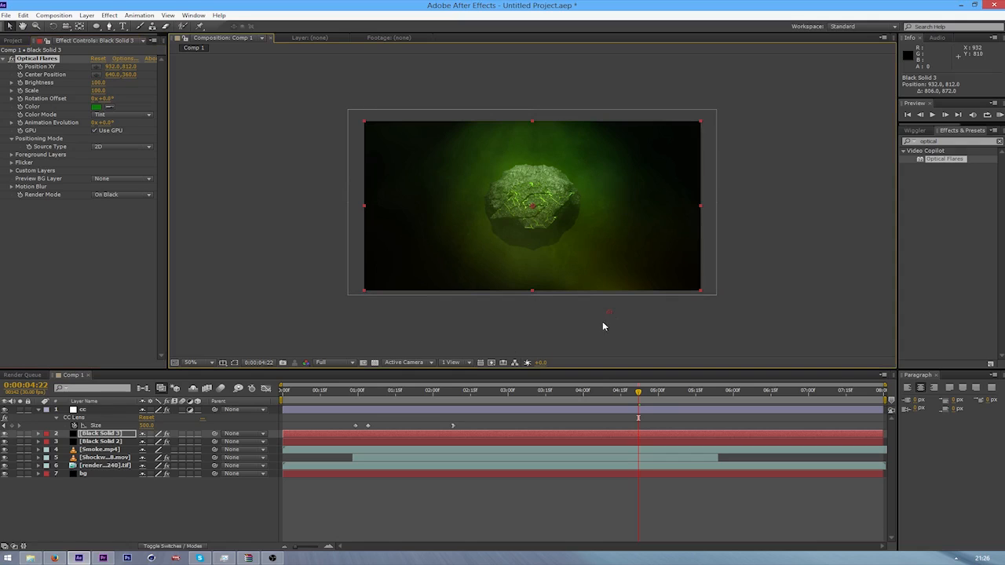
left_click_drag(95, 84, 21, 98)
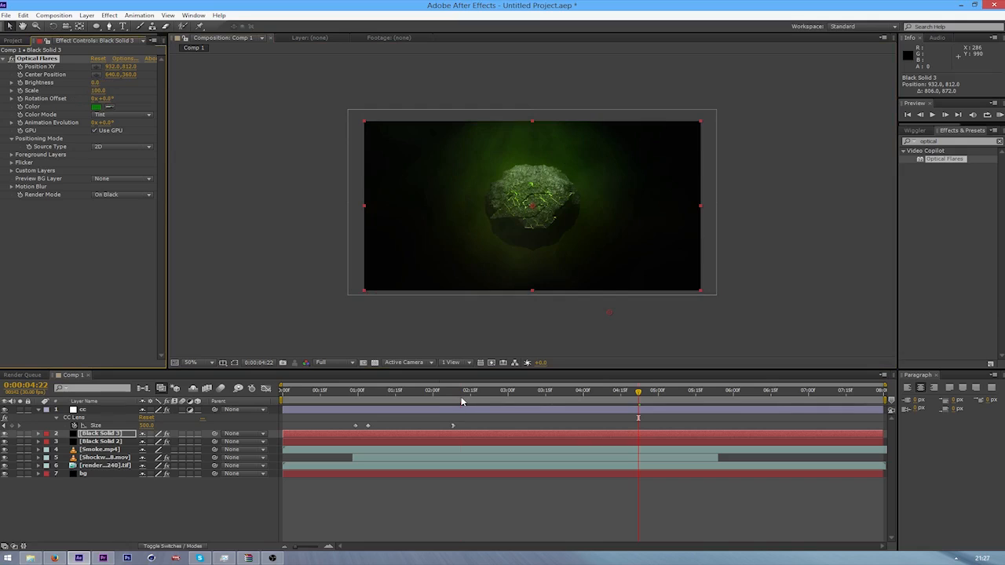
left_click_drag(462, 393, 473, 401)
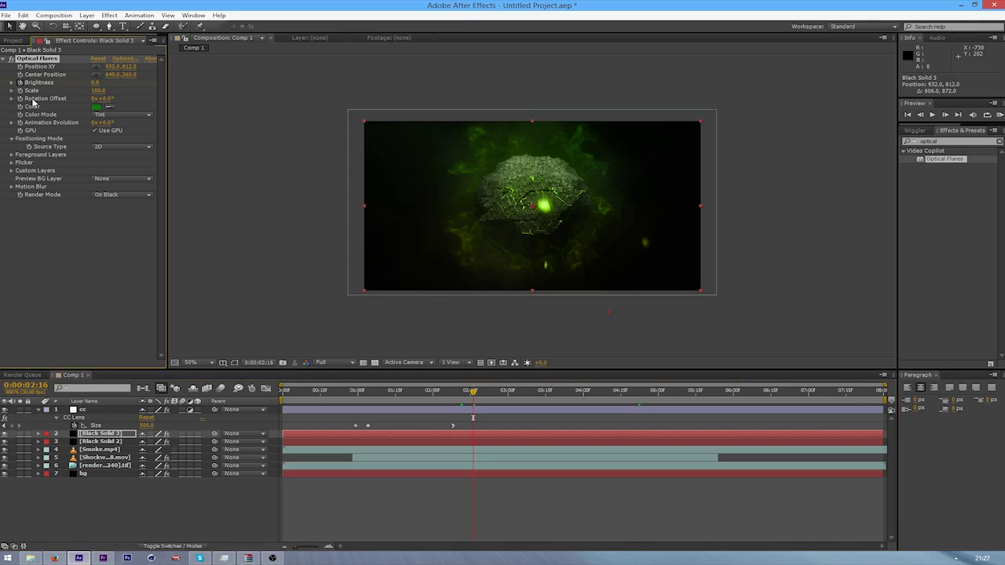
Keyframe the flare's brightness at 30 at 0:00:02:26 and back to 0 at 0:00:03:26
left_click(498, 399)
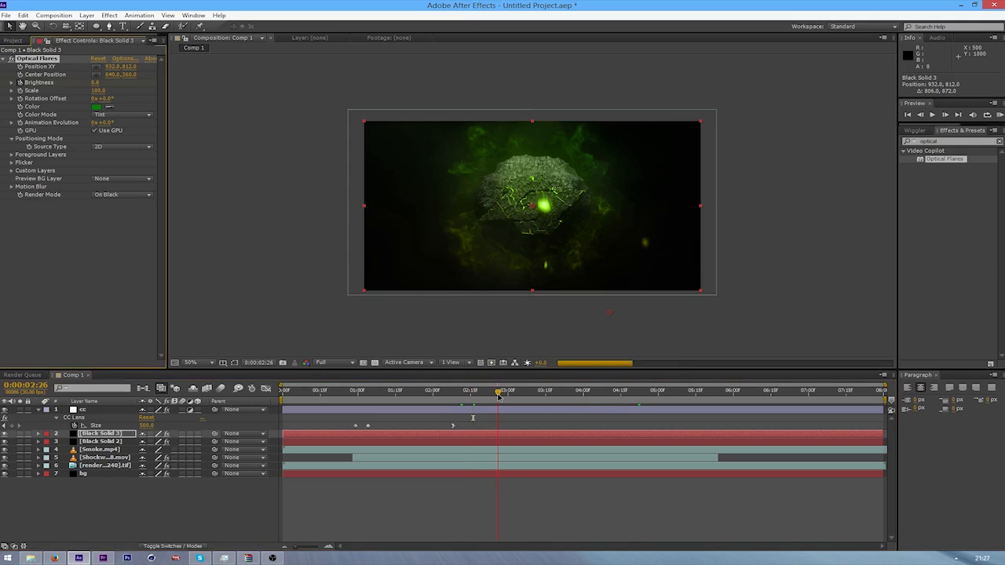
left_click(94, 83)
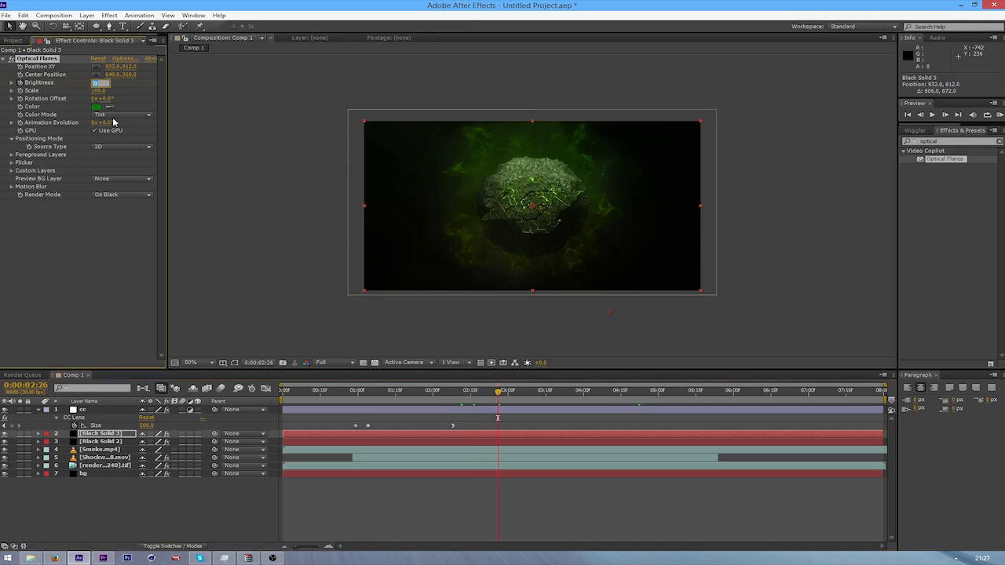
key("Return")
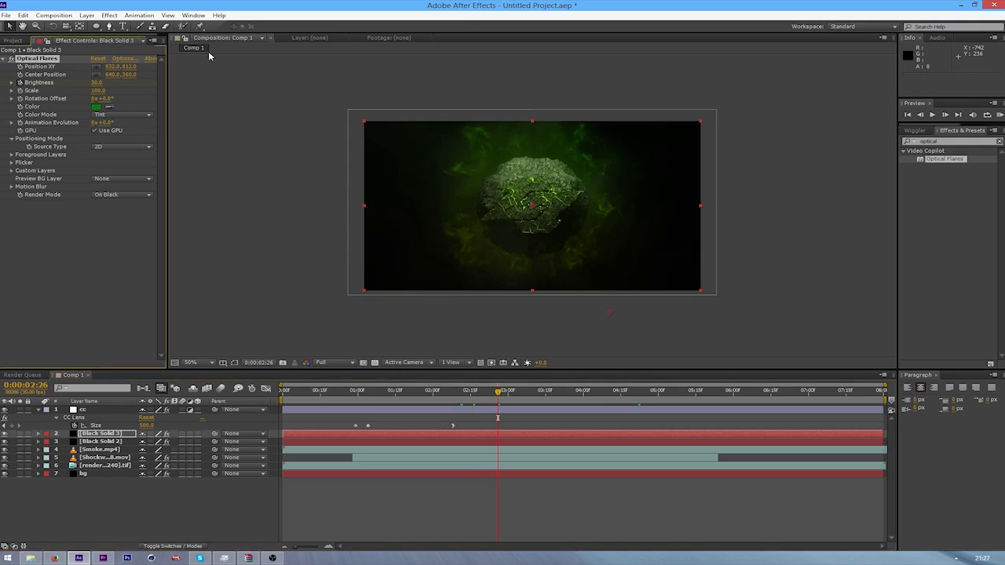
left_click(573, 393)
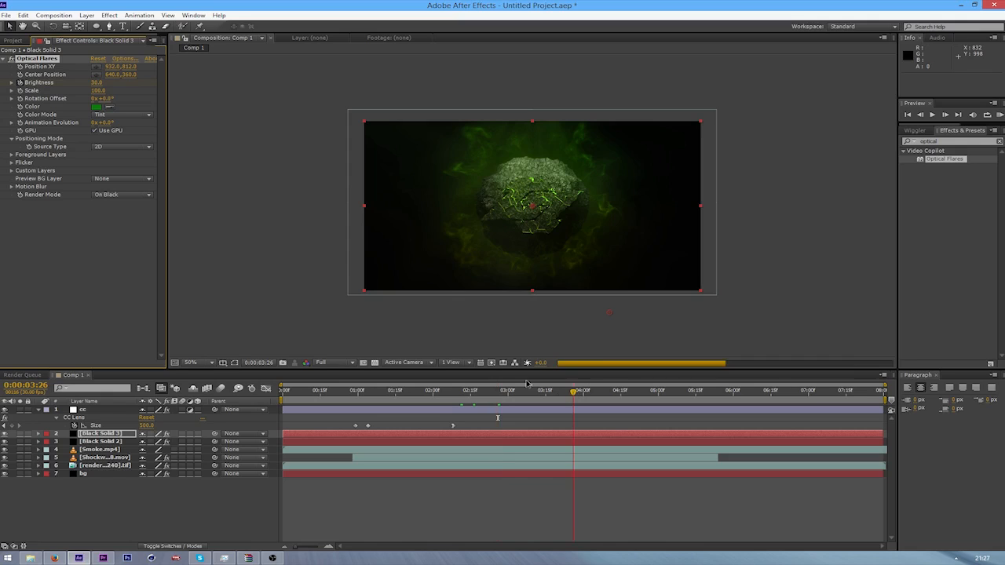
left_click(96, 82)
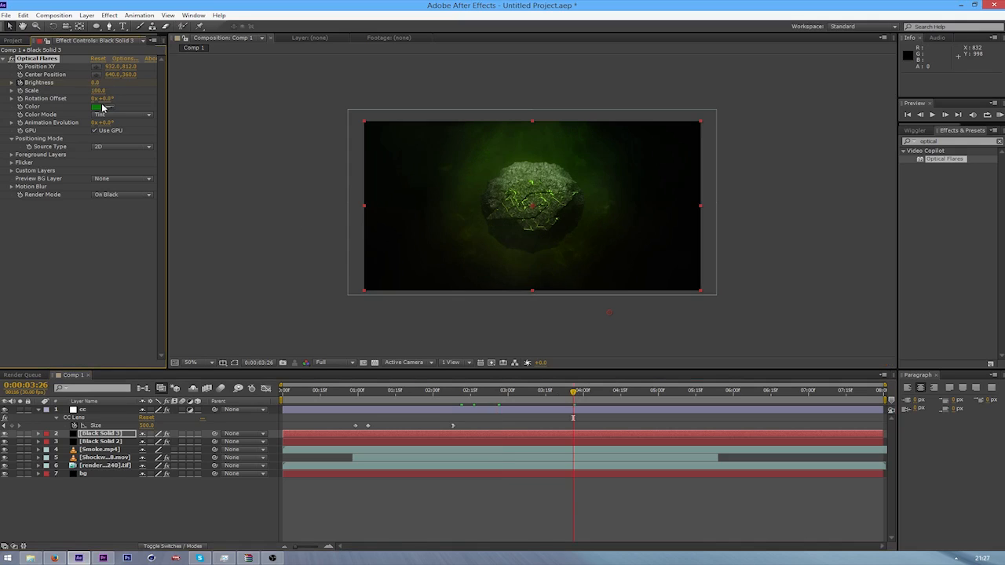
Reveal the keyframes of Black Solid 3 and preview its brightness animation from 0:00:02:15
left_click(464, 399)
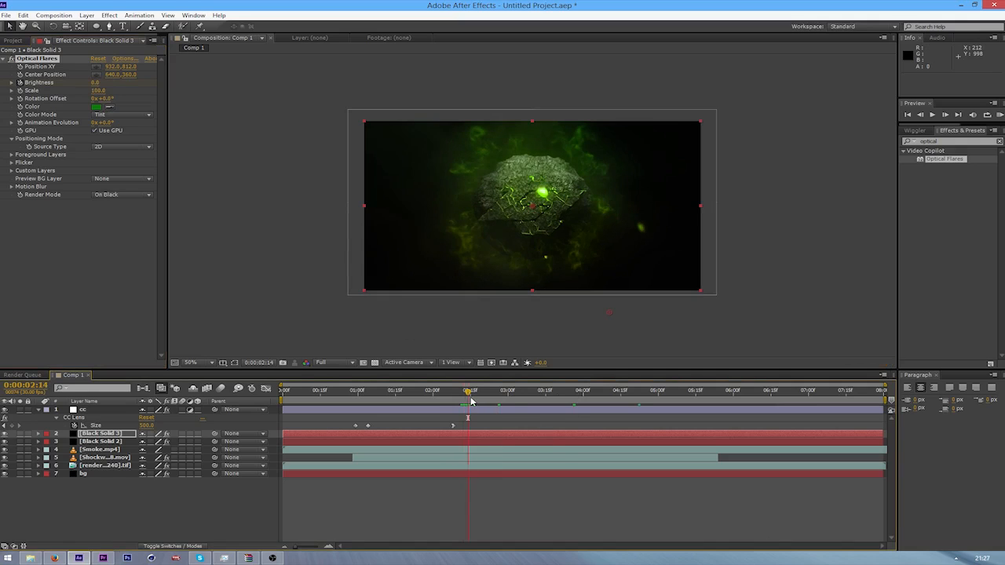
left_click(550, 404)
left_click_drag(550, 401, 472, 401)
key("u")
left_click(486, 402)
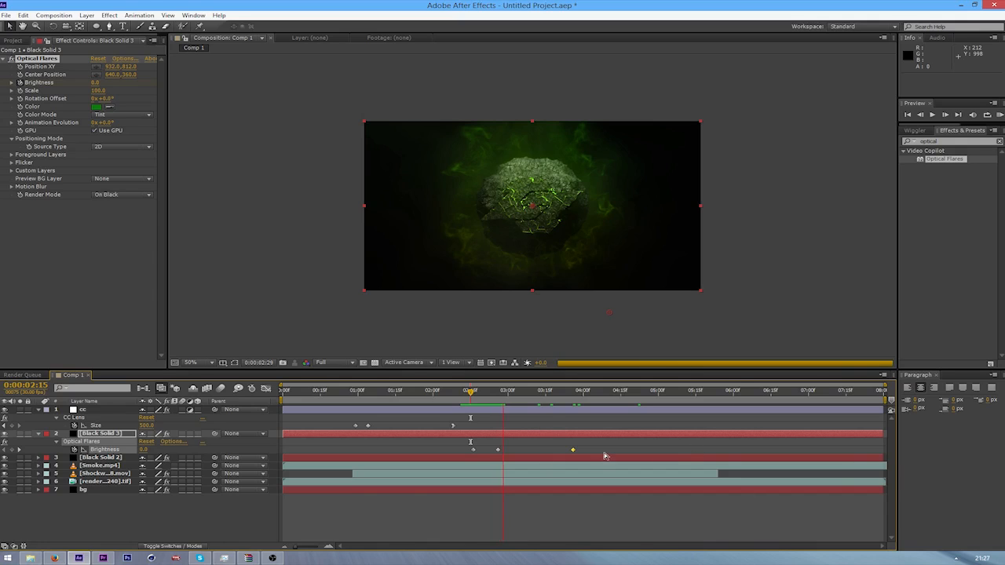
Raise the flare's brightness keyframe at 0:00:02:26 to 90 and ease into it
mouse_move(509, 397)
left_mouse_down()
mouse_move(466, 401)
mouse_move(507, 402)
mouse_move(494, 404)
mouse_move(501, 409)
left_mouse_up()
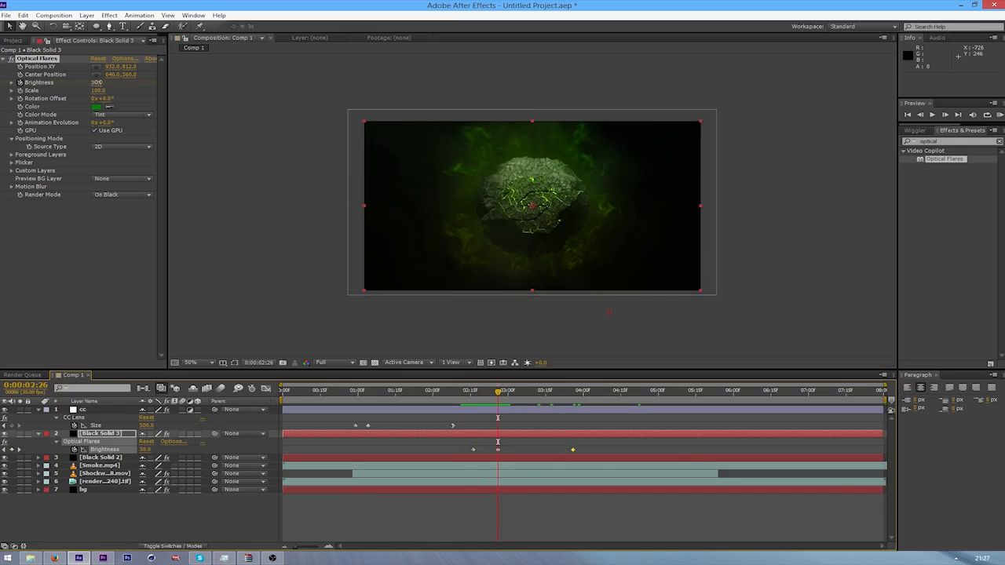
left_click_drag(97, 82, 96, 81)
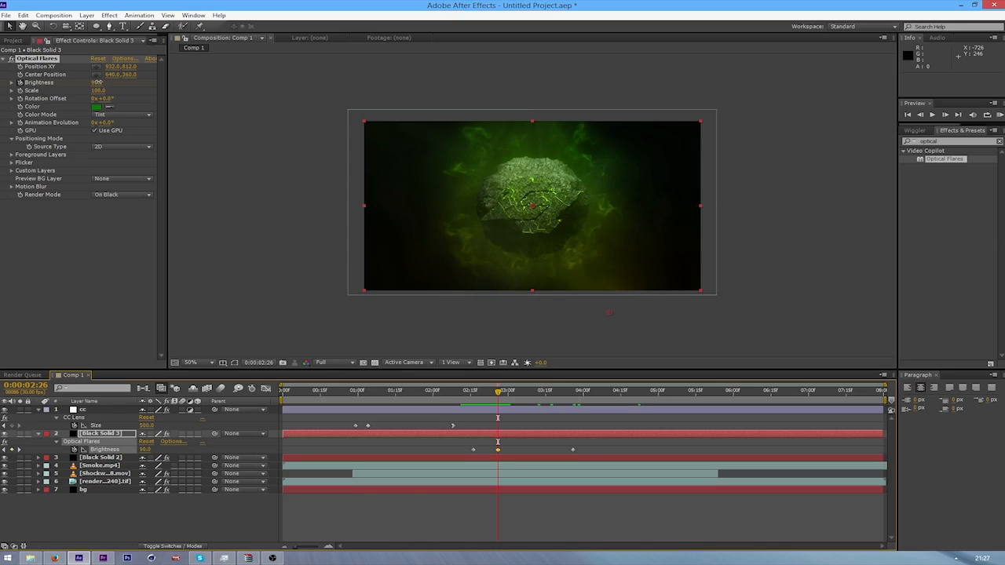
left_click(468, 391)
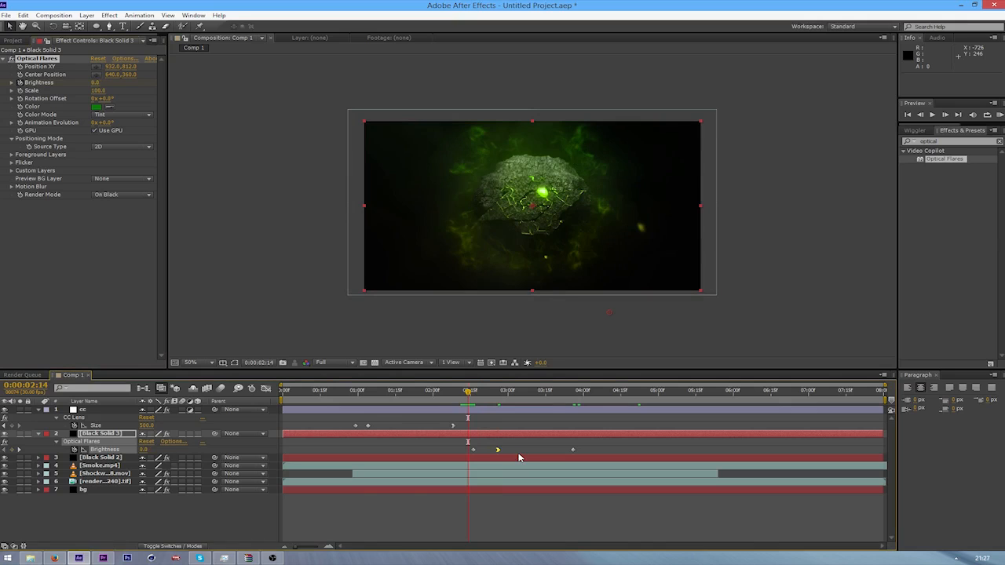
Play the brightness flash from 0:00:02:14 and scrub through the rest of the composition to check the glow
key("space")
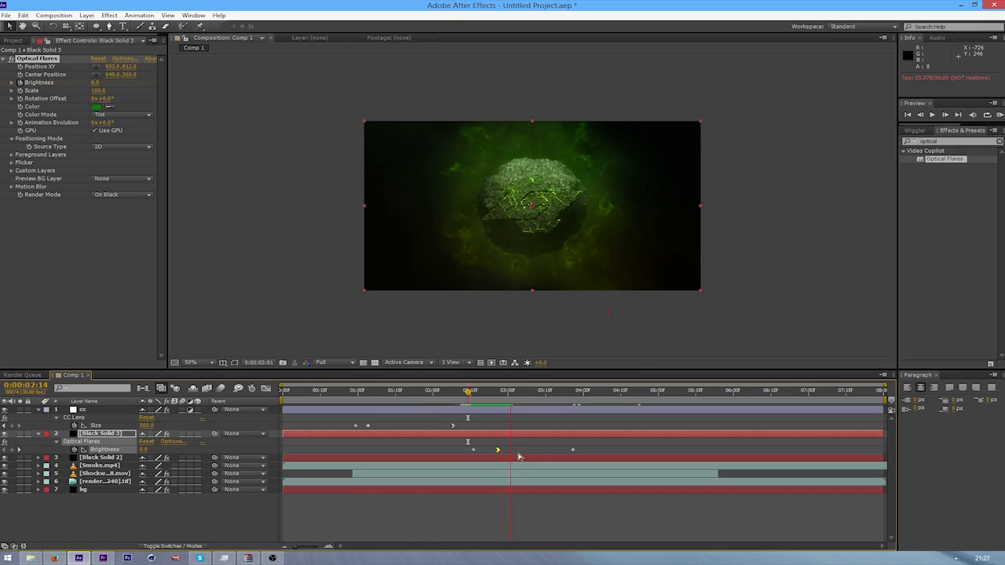
key("space")
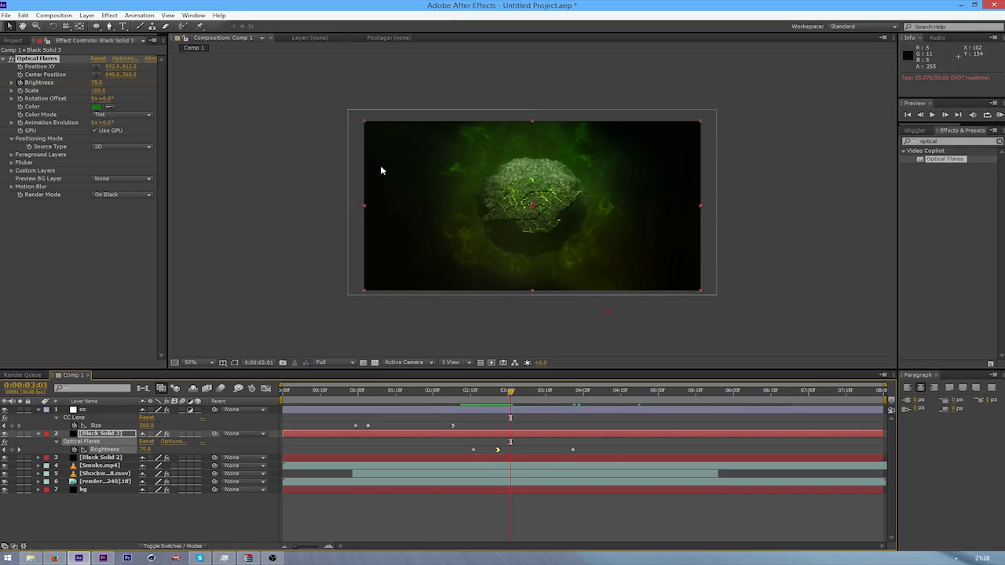
left_click_drag(519, 399, 663, 408)
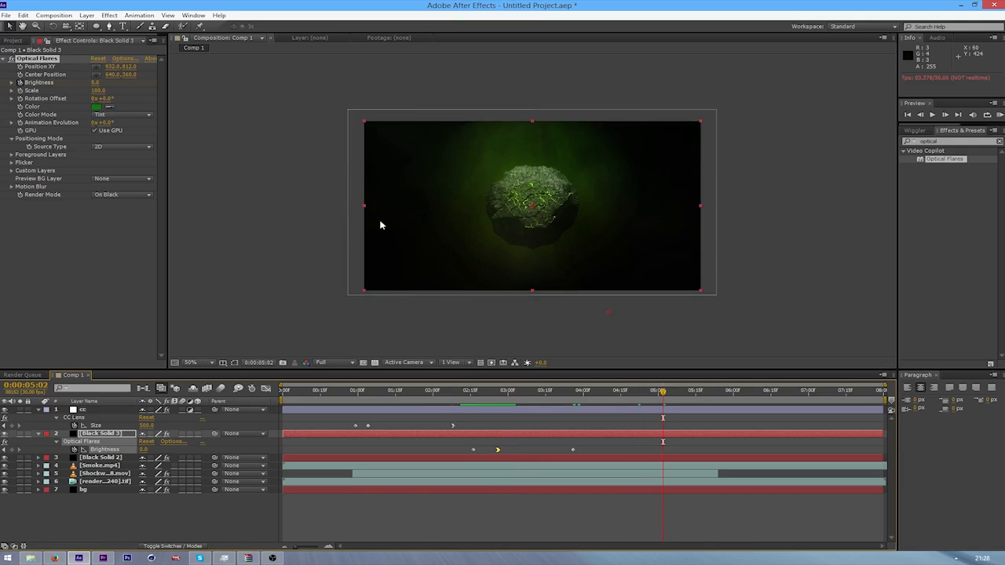
key("space")
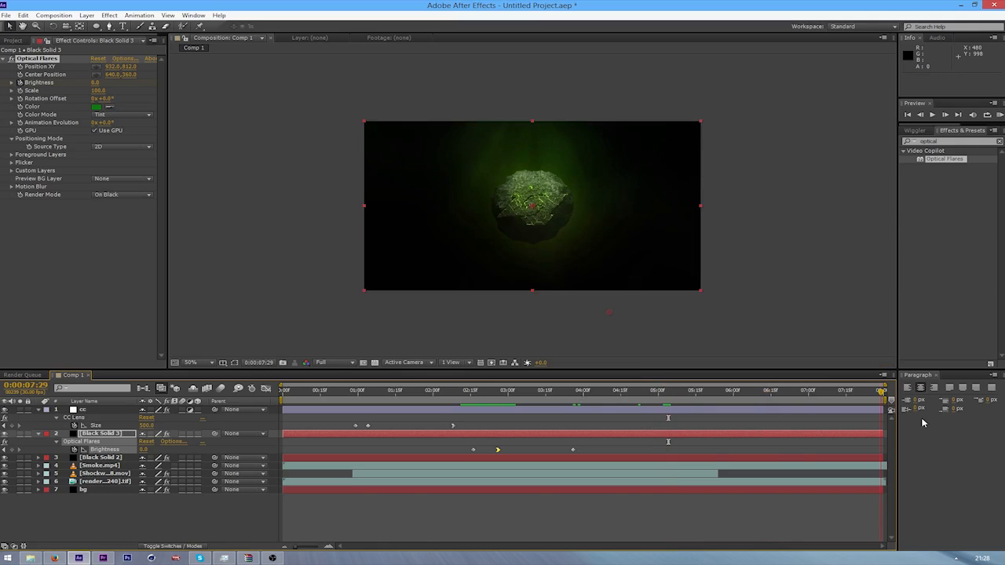
left_click(769, 453)
left_click_drag(709, 448, 761, 433)
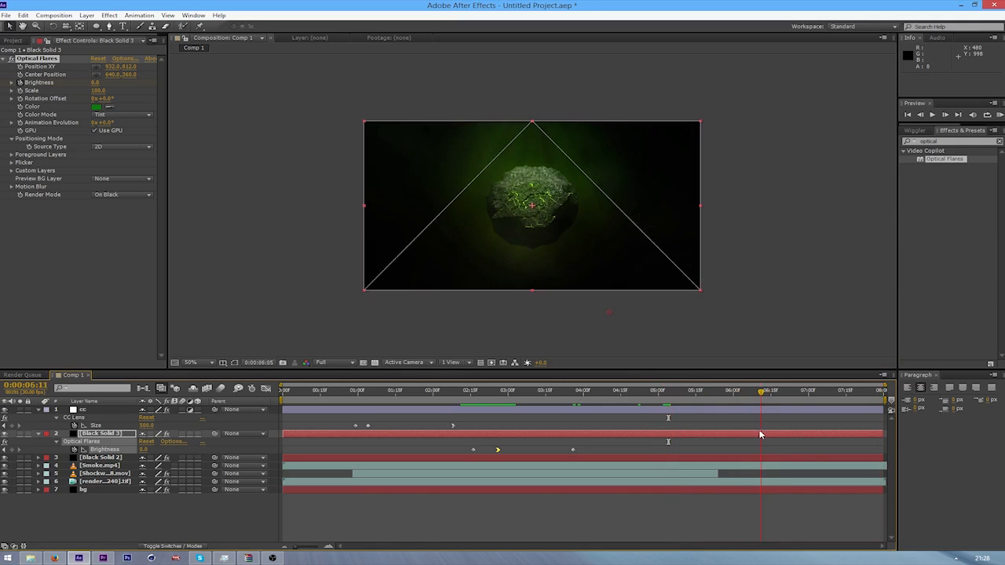
left_click_drag(762, 394, 823, 396)
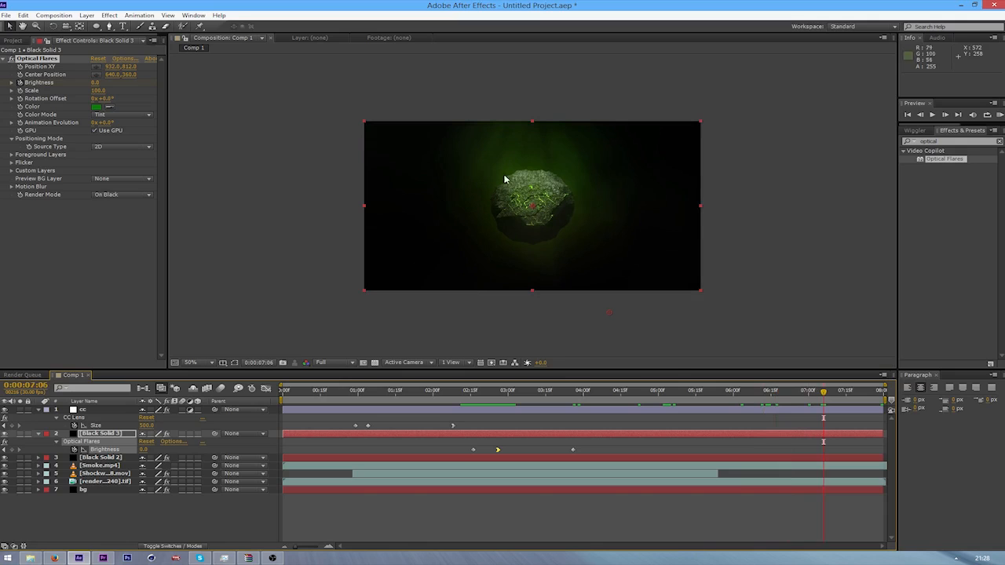
left_click_drag(768, 396, 503, 400)
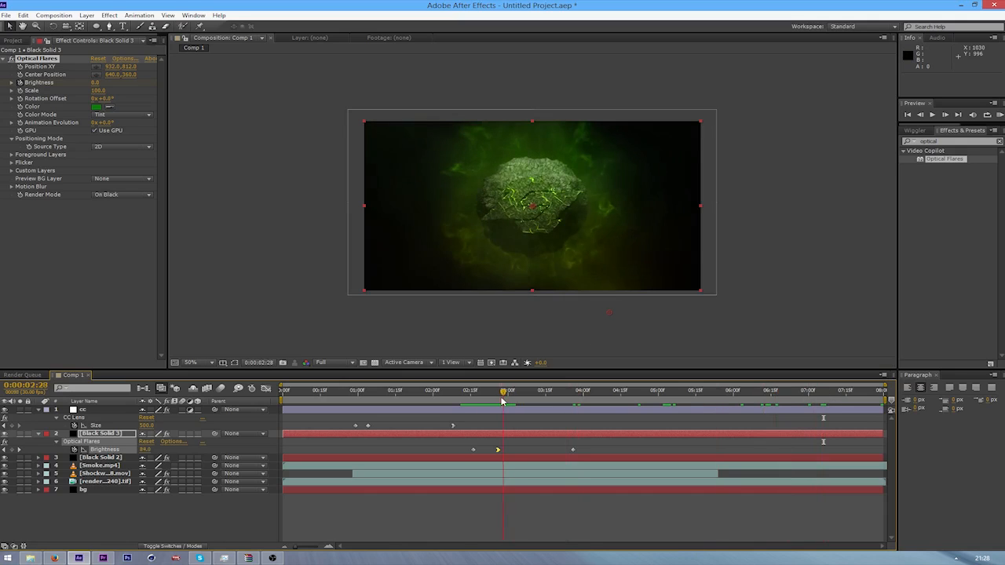
key("space")
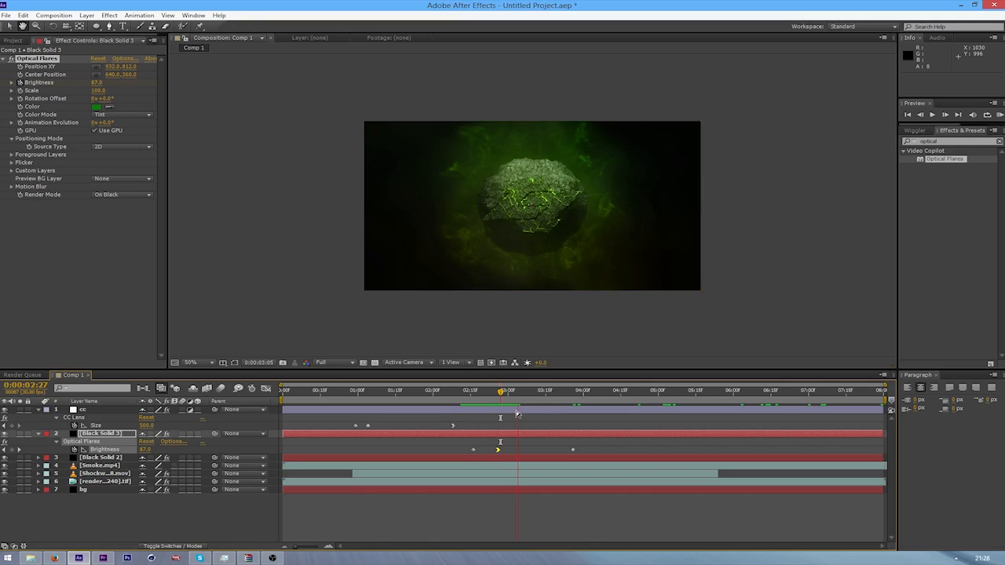
key("space")
Rename the Black Solid 2 layer to top
left_click(96, 457)
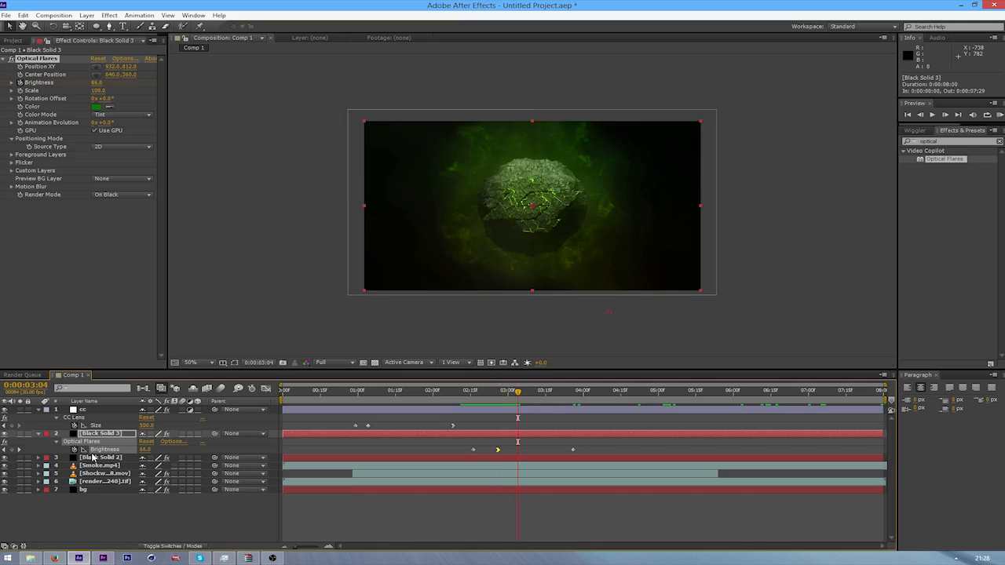
key("Return")
type("top")
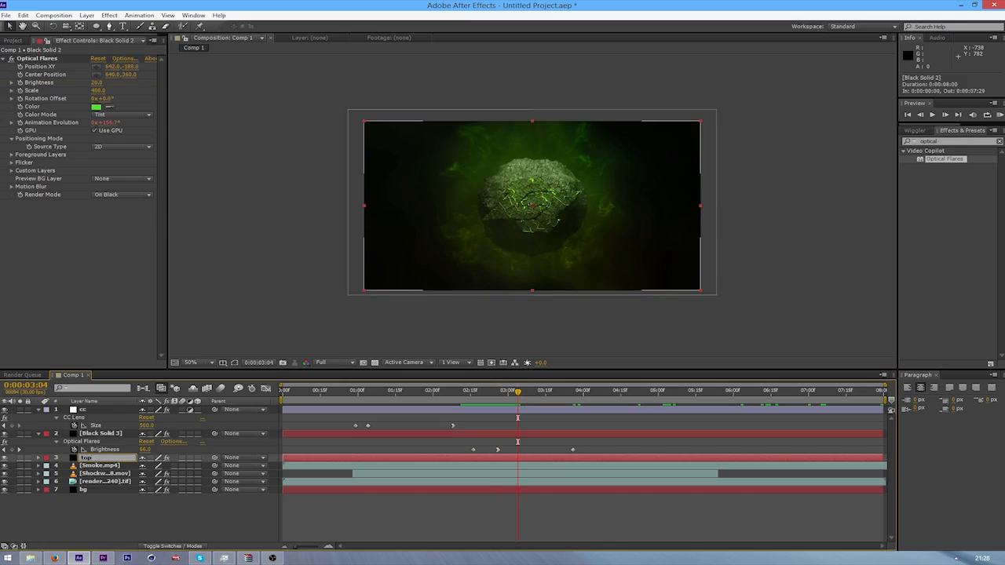
key("Return")
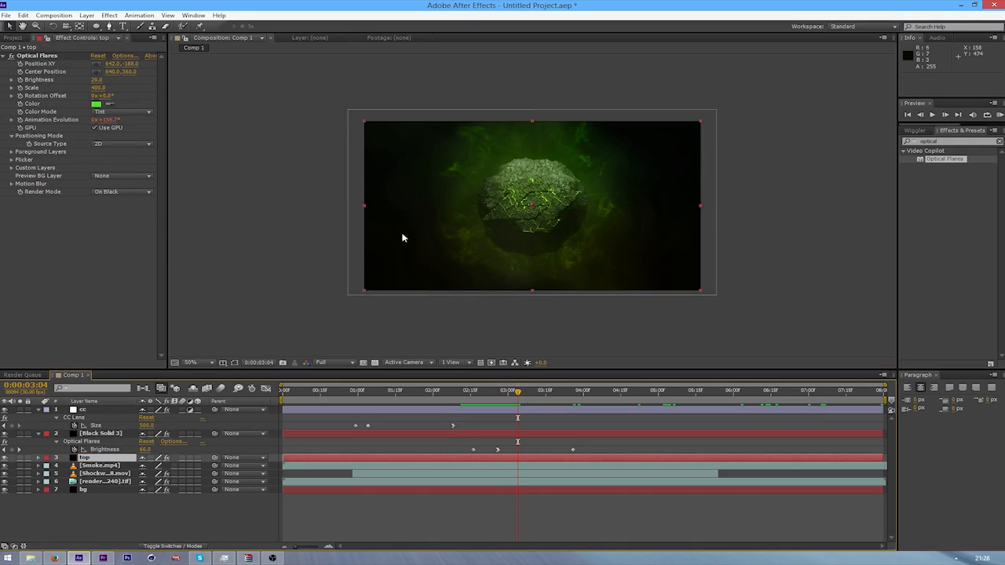
Try a flicker speed of 20 and a flicker amount of 20 on the top layer's Optical Flares effect
left_click(11, 160)
left_click(96, 176)
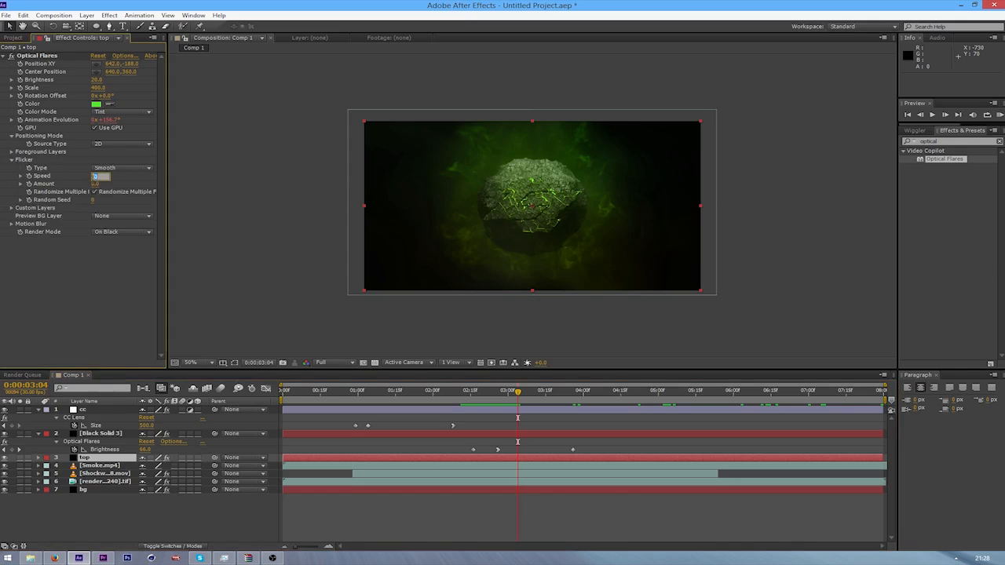
type("20")
key("Tab")
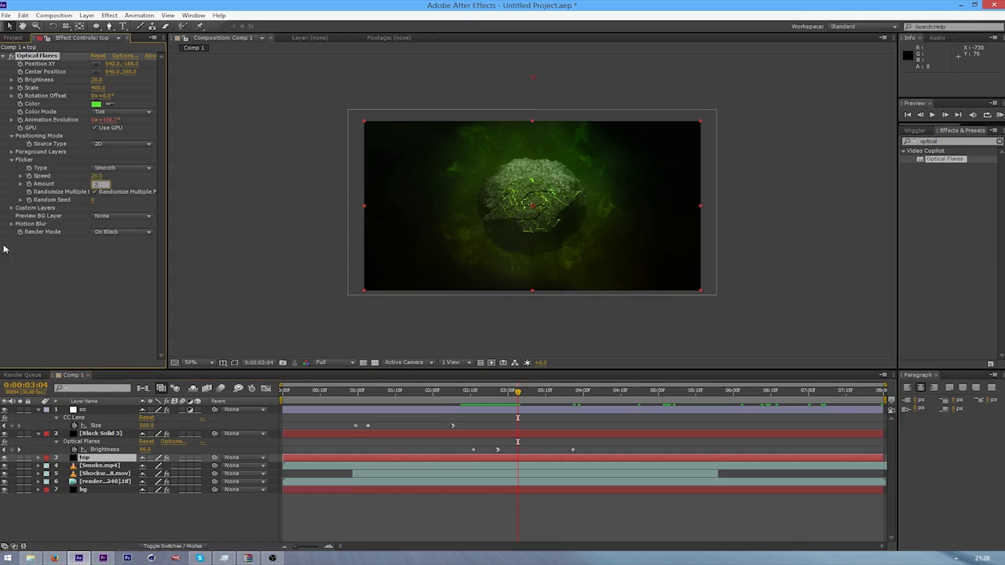
type("20")
key("Return")
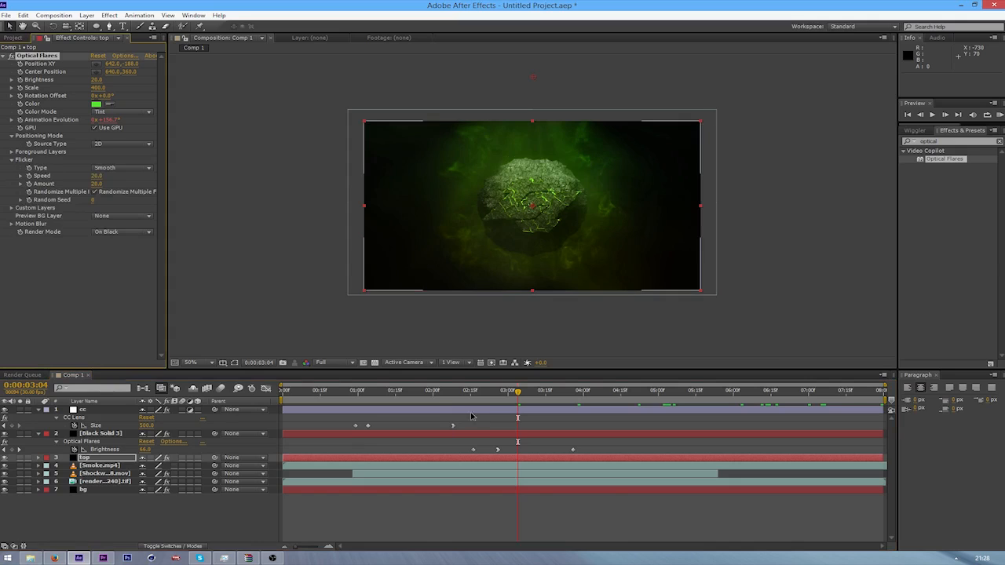
key("Page_Down")
Set the top layer's flicker speed and amount to 5 and scrub the timeline to check the effect
type("5")
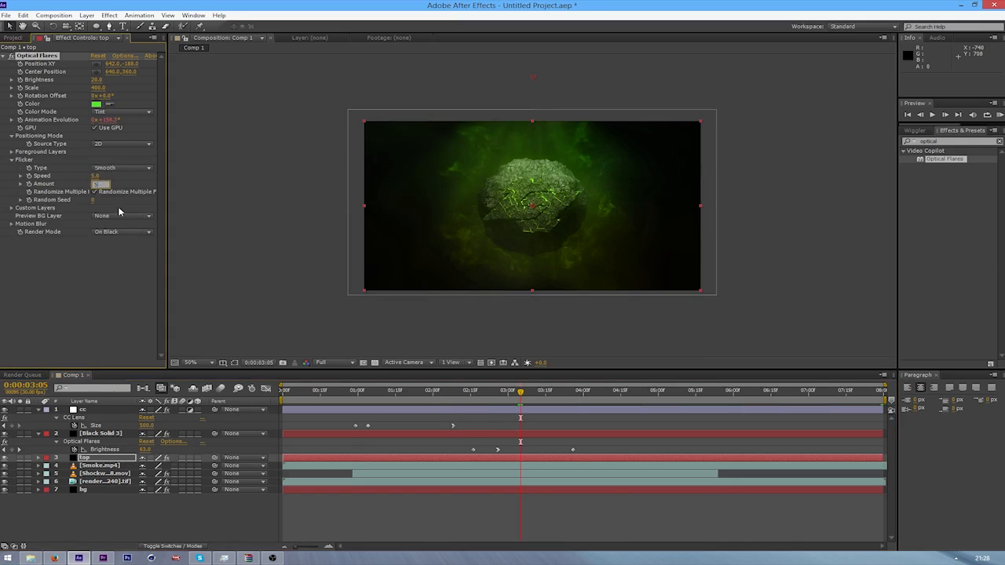
key("Tab")
type("5")
key("Return")
key("Page_Down")
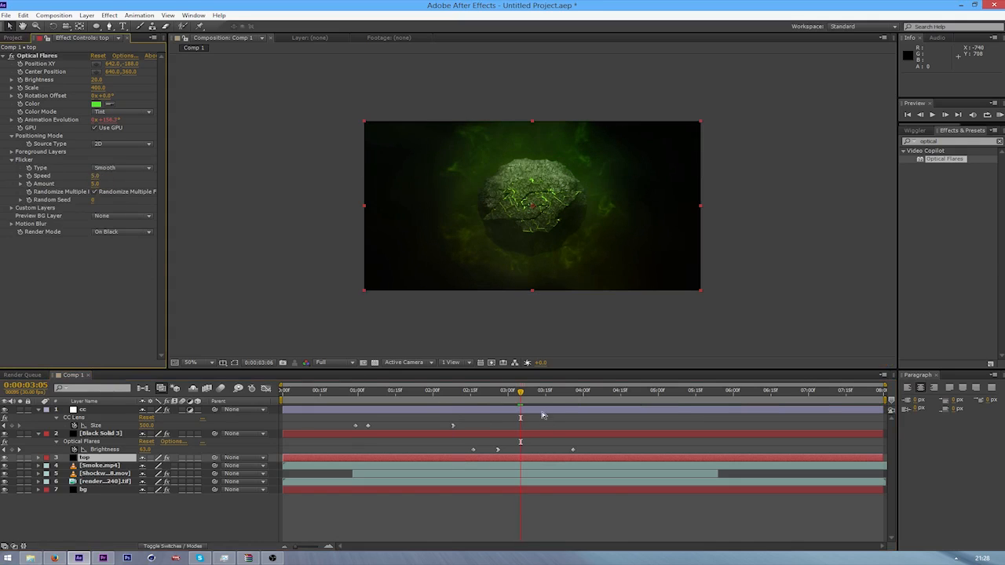
left_click_drag(531, 392, 713, 410)
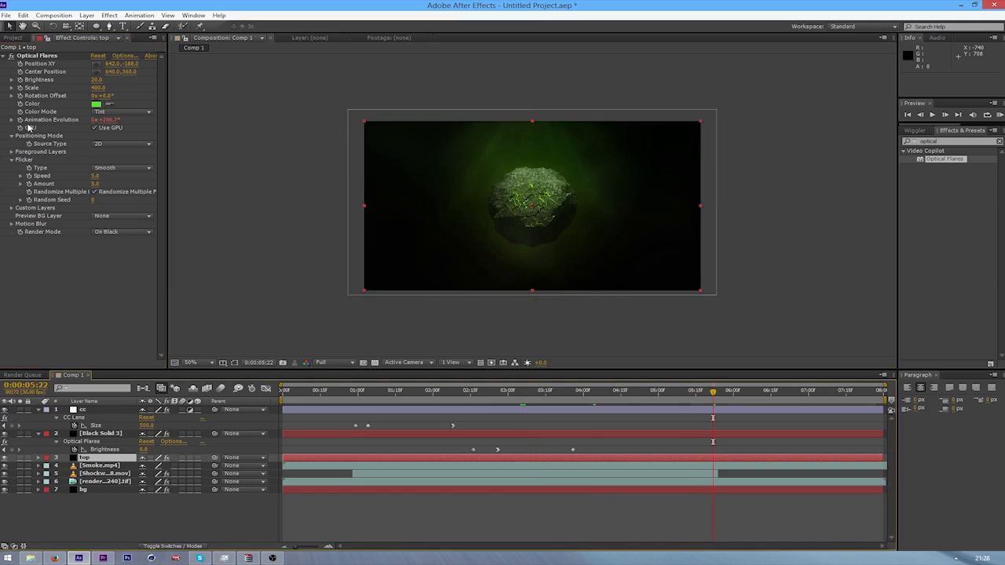
left_click_drag(476, 397, 459, 395)
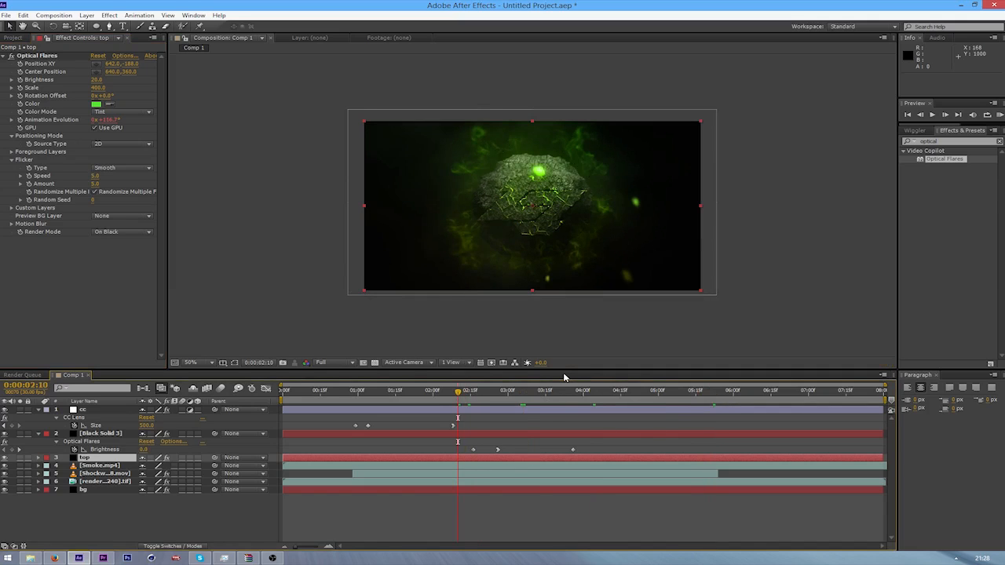